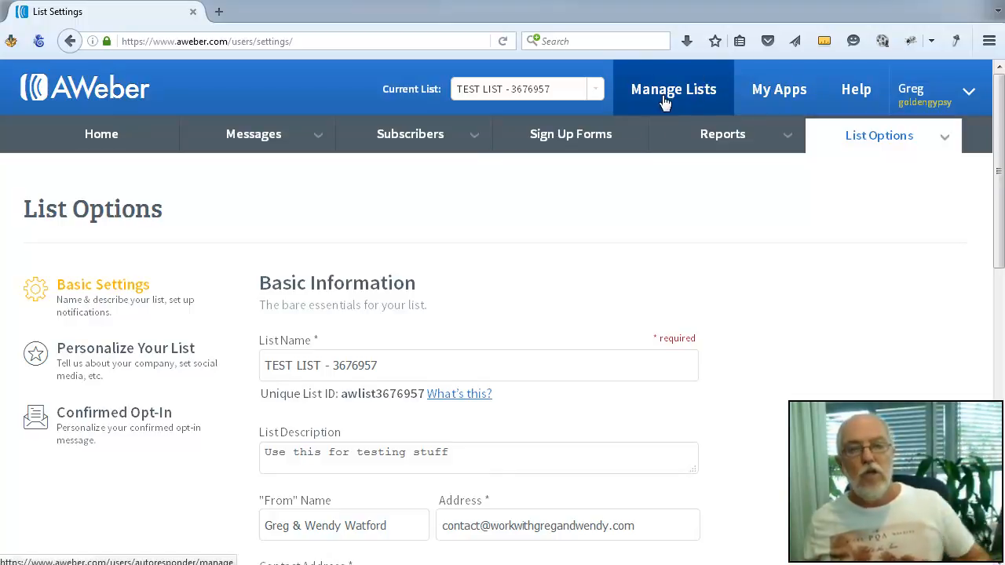
Examine the list name and unique list ID in the test list's basic settings.
left_click(310, 371)
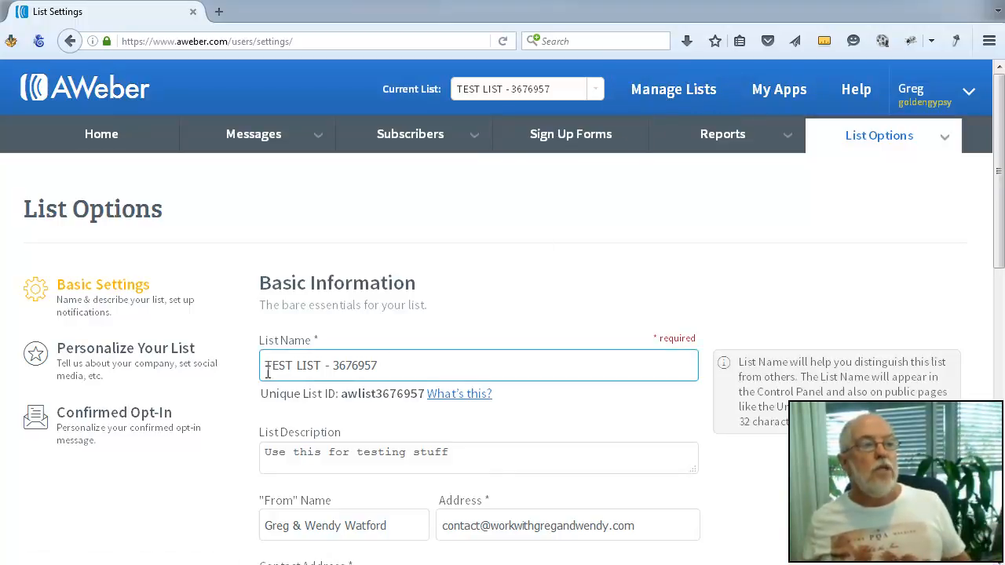
left_click_drag(264, 363, 403, 342)
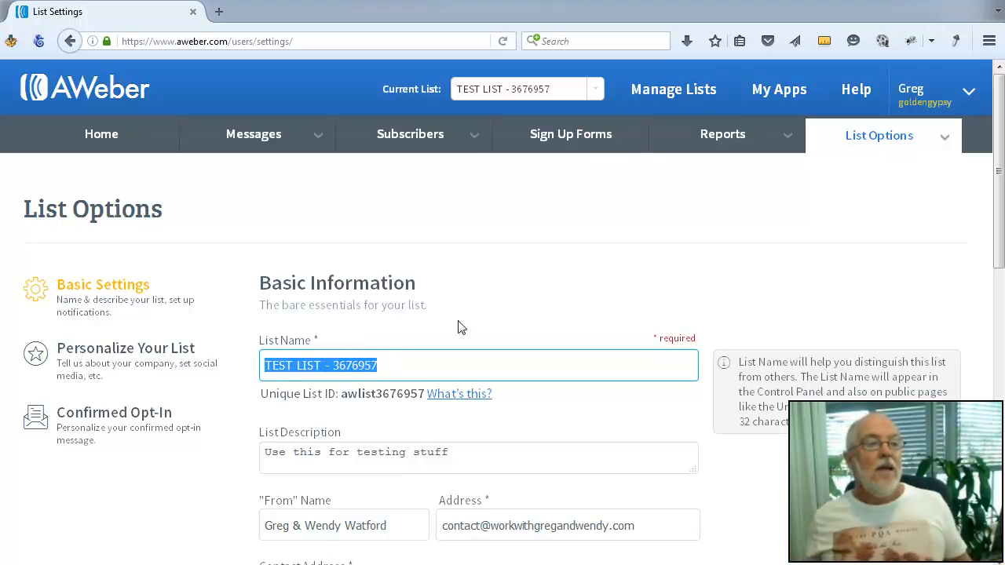
left_click(355, 411)
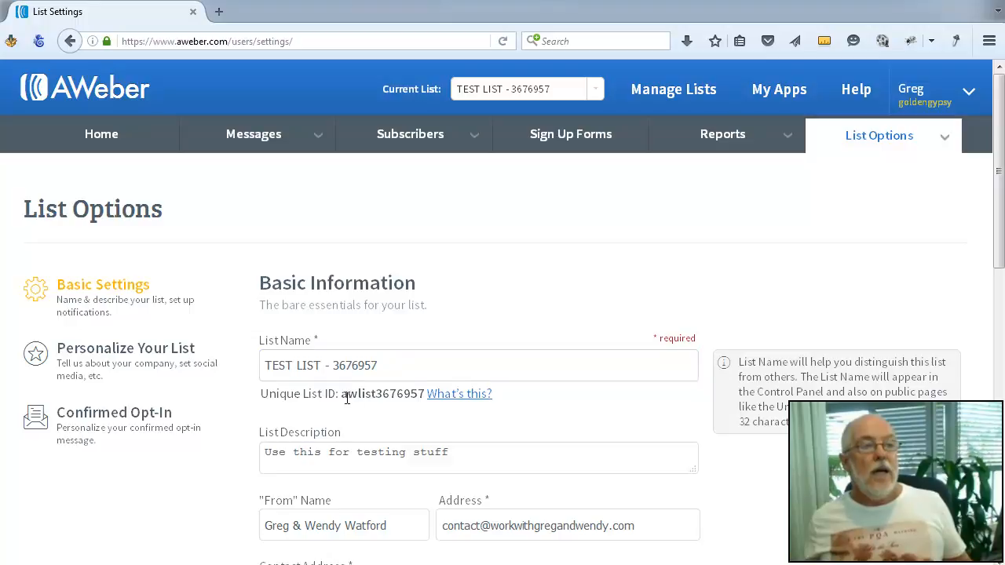
left_click_drag(347, 393, 426, 388)
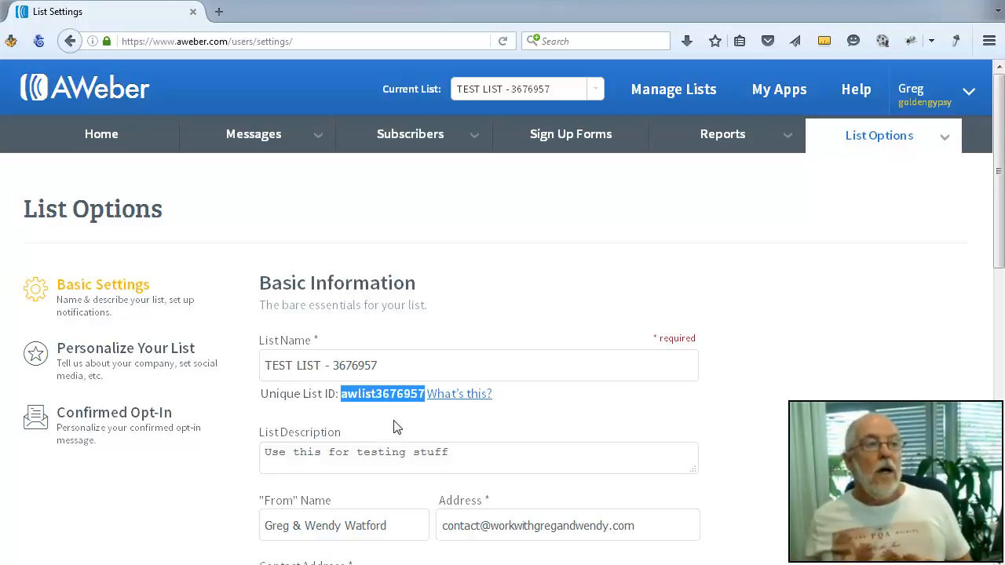
left_click(516, 310)
Switch to Power Lead System, choose to see the updates again on the next login, and open My WebPages.
mouse_move(216, 564)
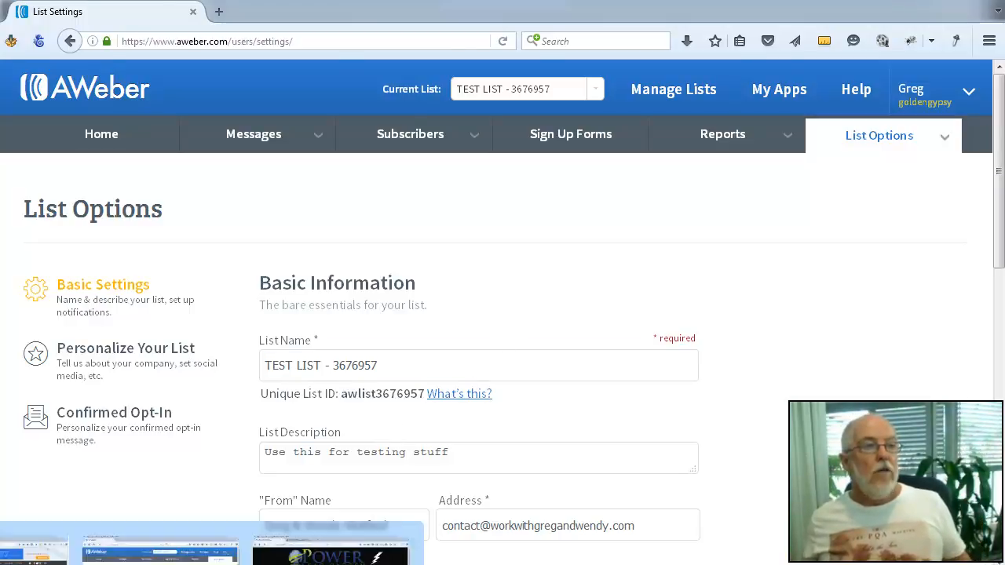
left_click(330, 555)
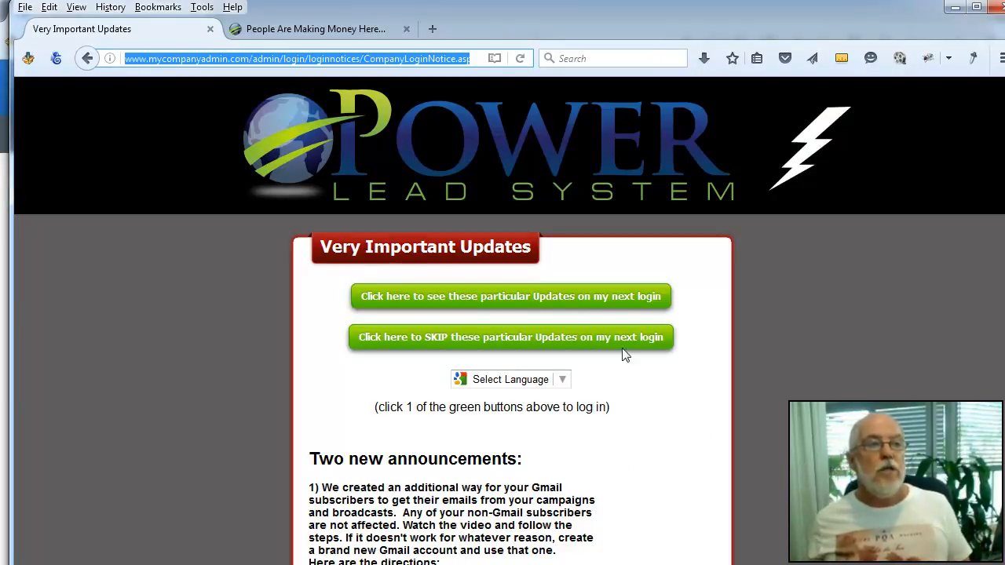
left_click(552, 300)
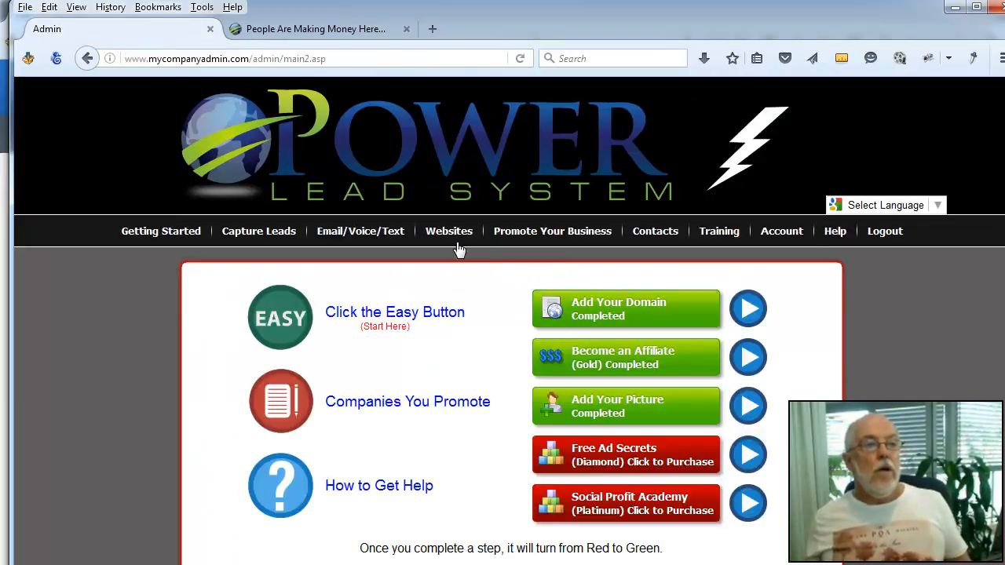
mouse_move(454, 242)
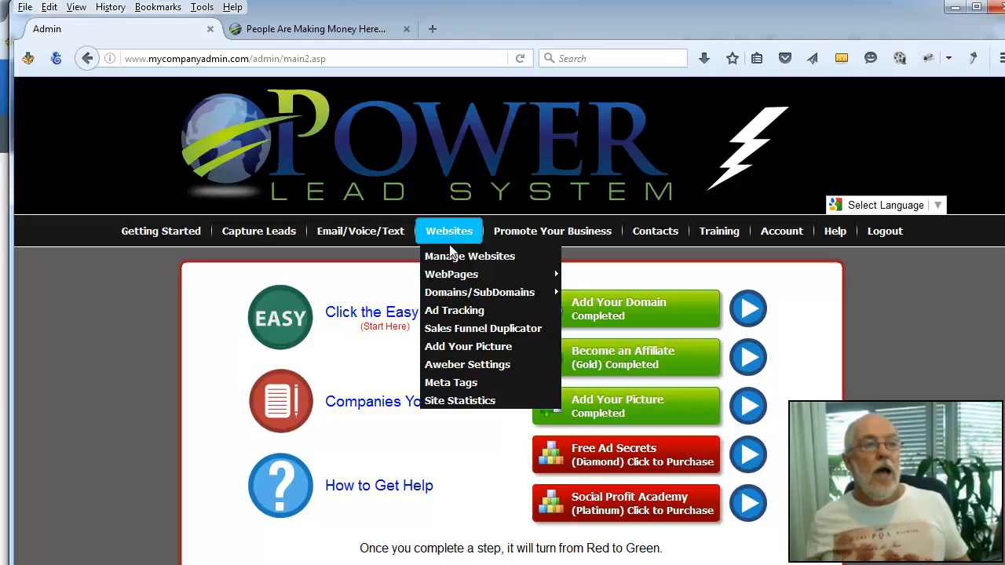
mouse_move(450, 277)
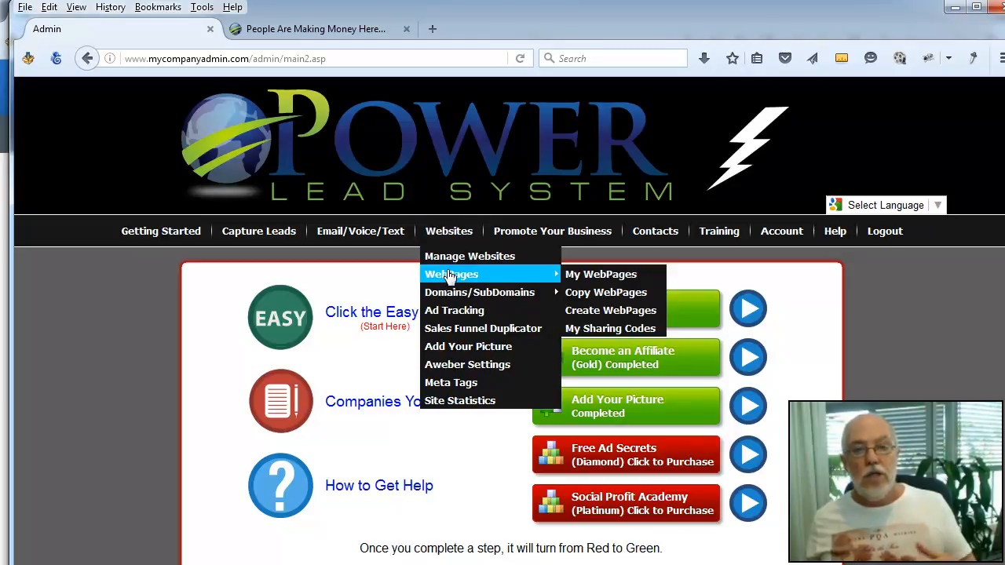
left_click(585, 276)
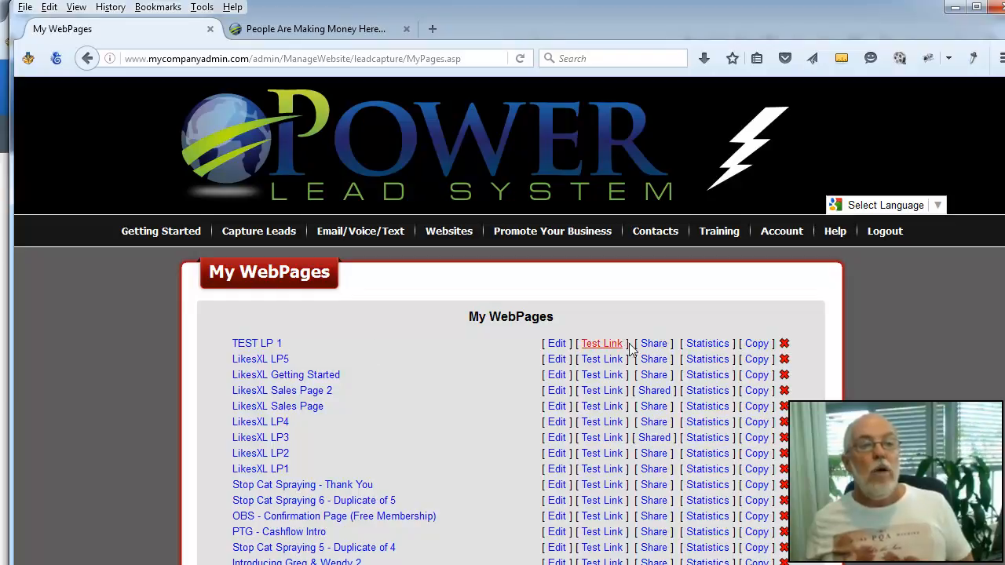
Look over the "People Are Making Money Here..." landing page, including its opt-in form and video button.
mouse_move(649, 346)
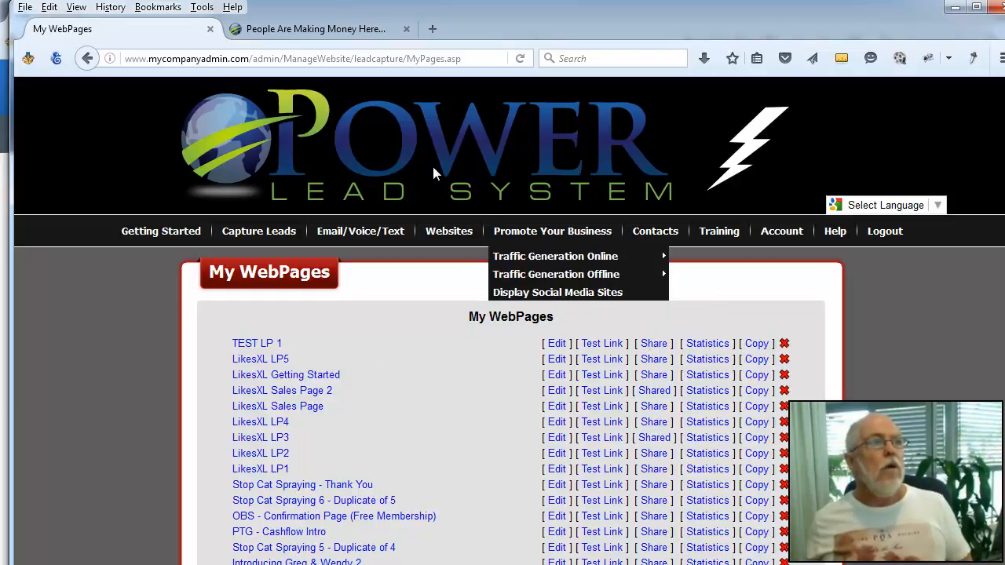
left_click(342, 32)
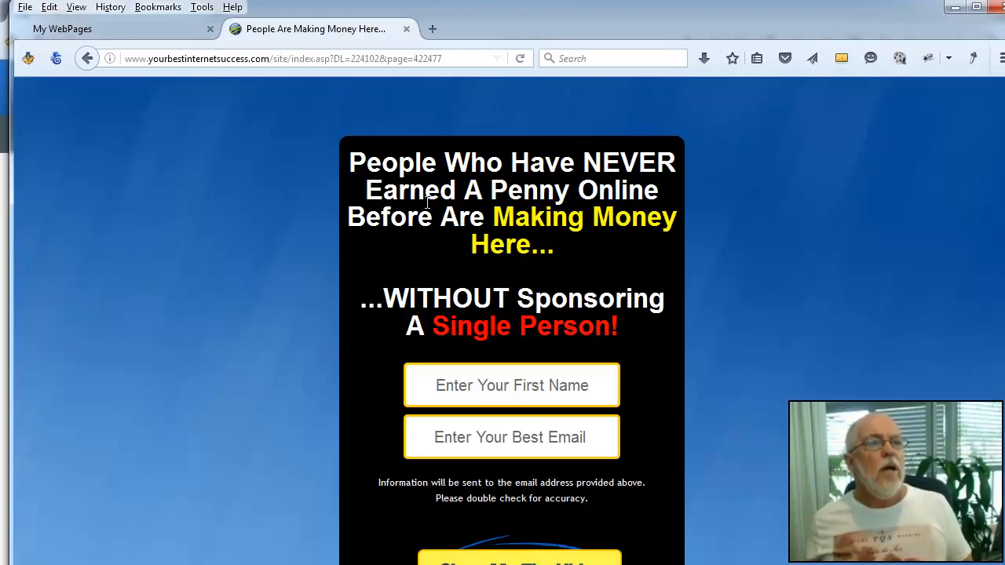
scroll(812, 348, "down", 3)
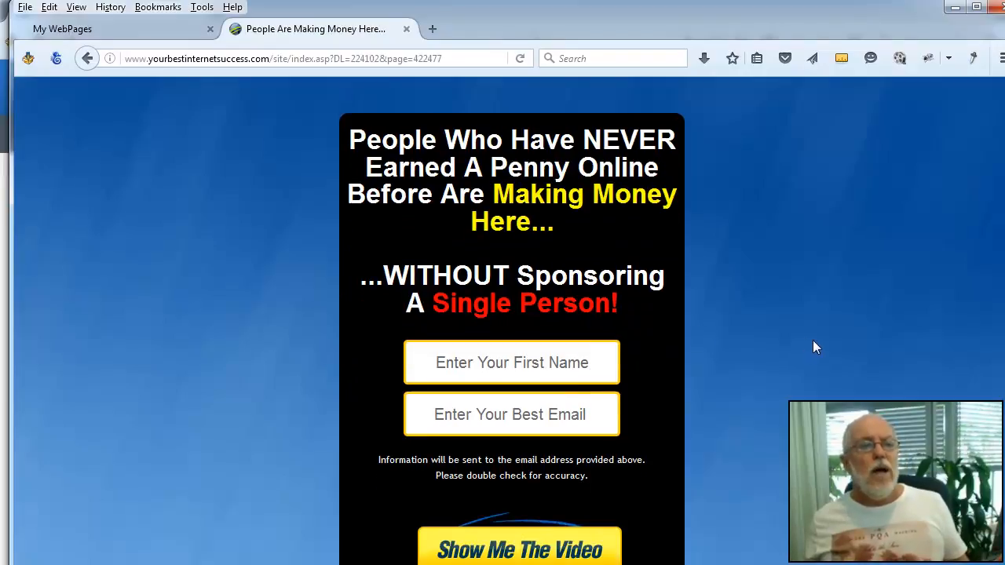
scroll(814, 346, "up", 3)
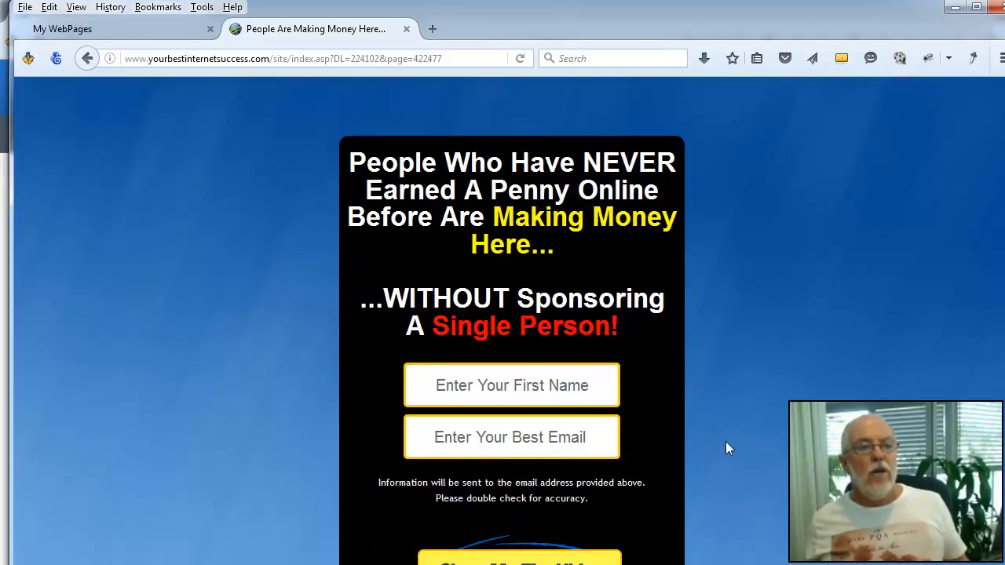
scroll(751, 440, "down", 2)
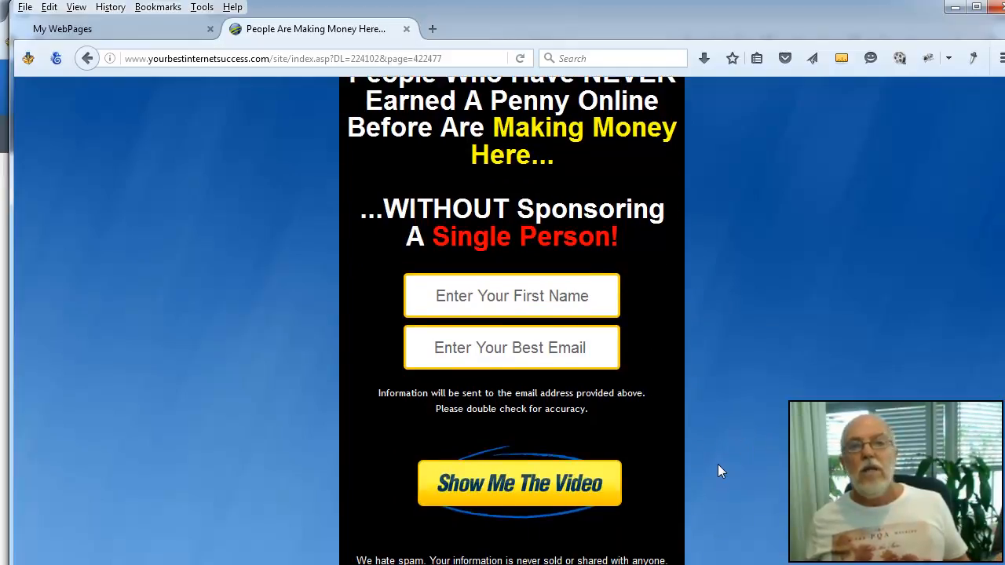
scroll(717, 465, "up", 2)
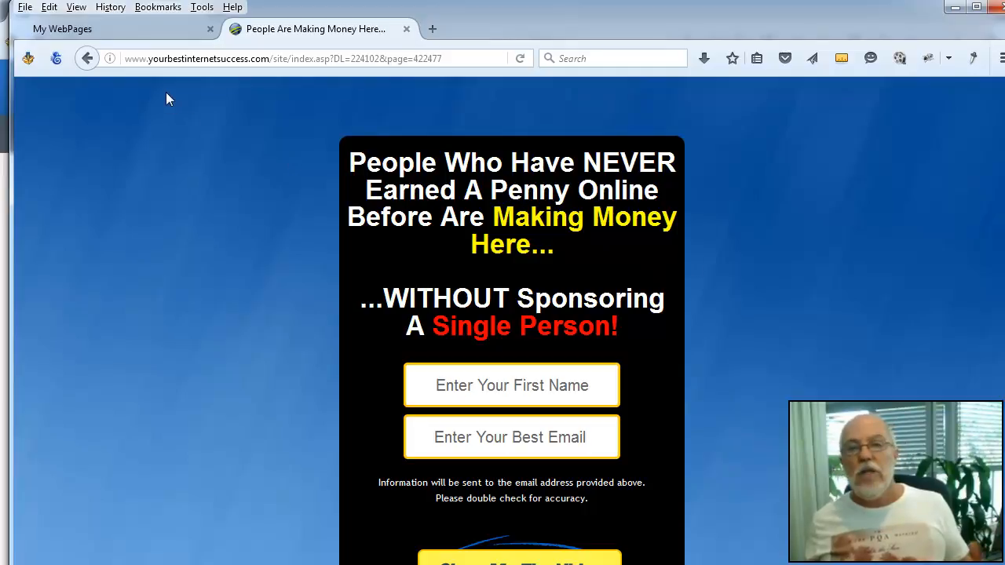
Copy the TEST LP 1 webpage and title the copy TEST LP 2 in the admin area.
left_click(138, 37)
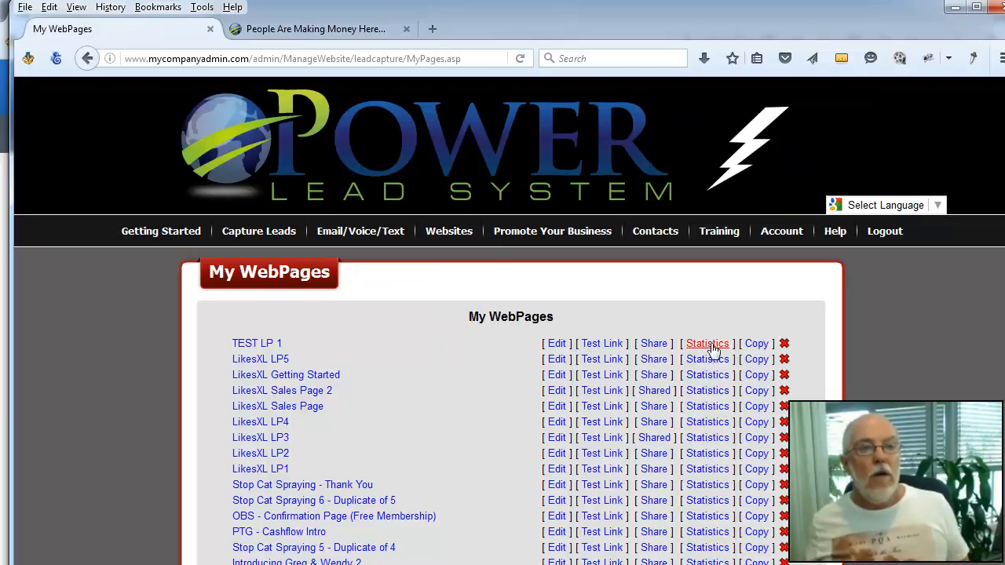
left_click(756, 343)
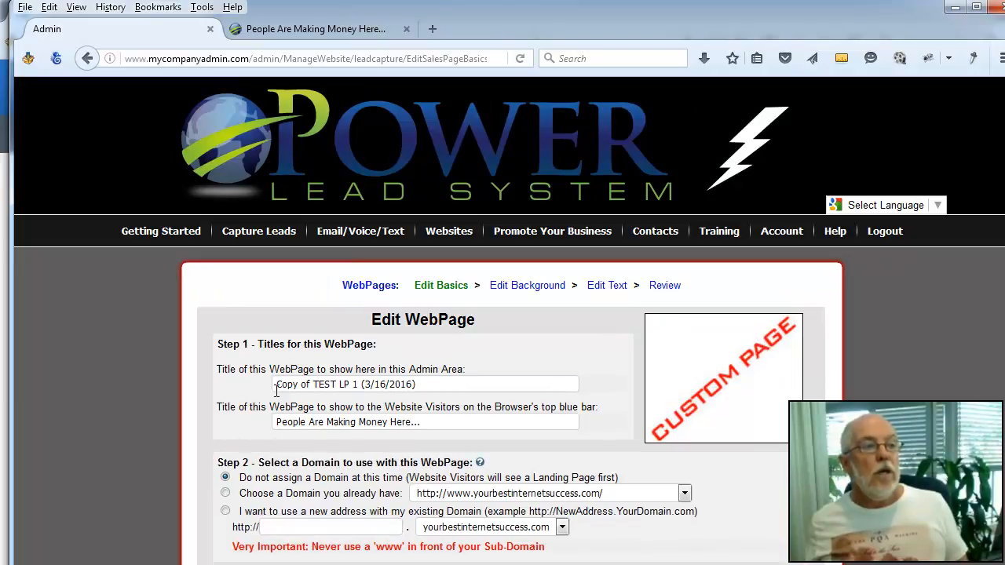
left_click_drag(279, 384, 358, 390)
left_click(427, 380)
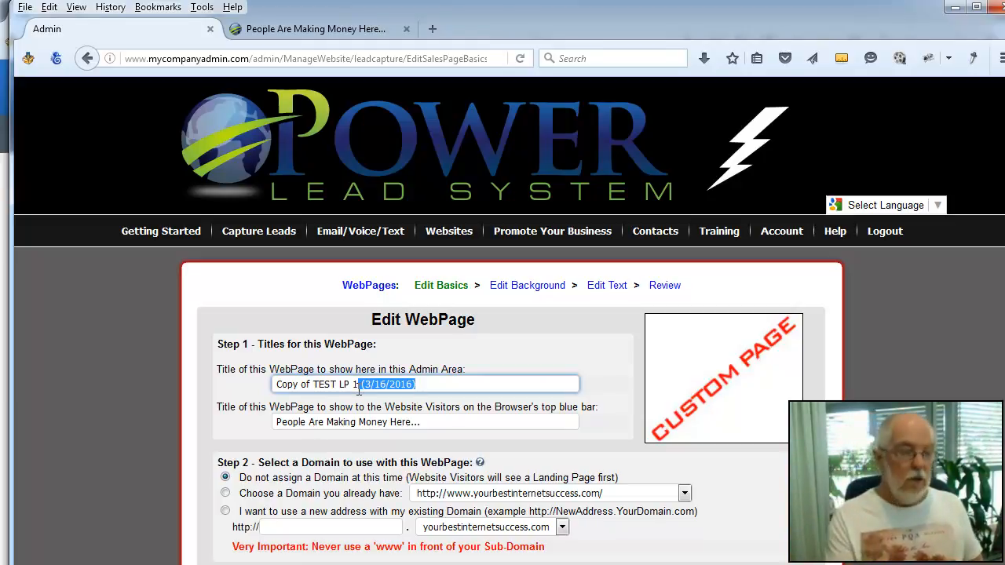
key("BackSpace")
key("BackSpace")
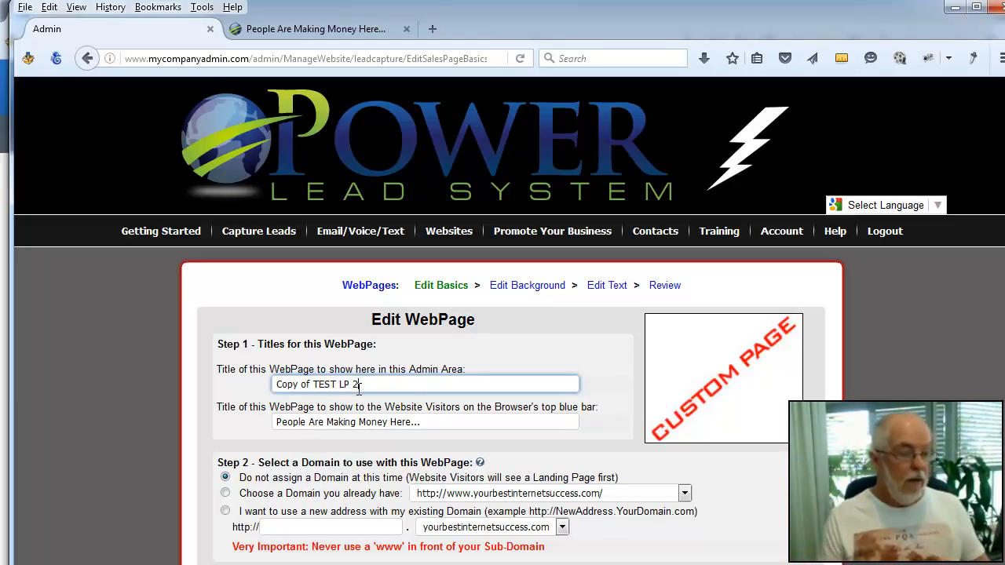
type("2")
key("Delete")
key("Delete")
key("Delete")
key("Delete")
key("Delete")
key("Delete")
key("Delete")
key("Delete")
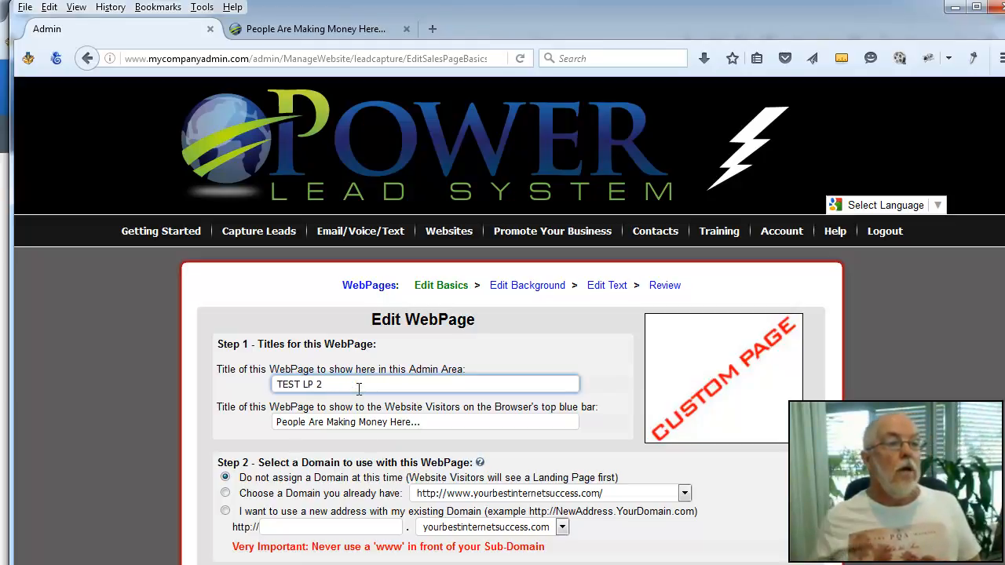
Review the copied webpage's admin-area title and its browser title for visitors.
left_click_drag(345, 385, 274, 384)
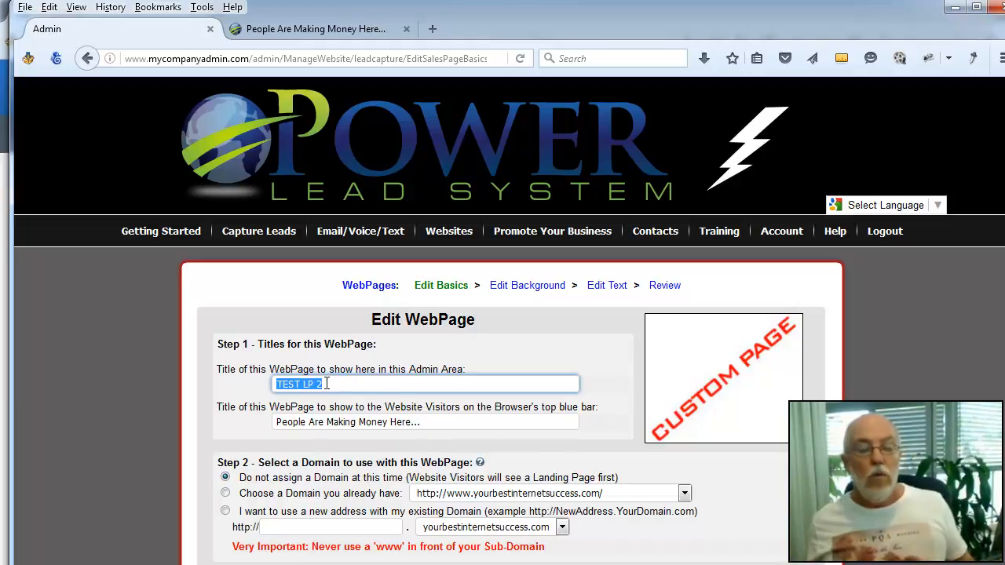
left_click_drag(437, 424, 274, 424)
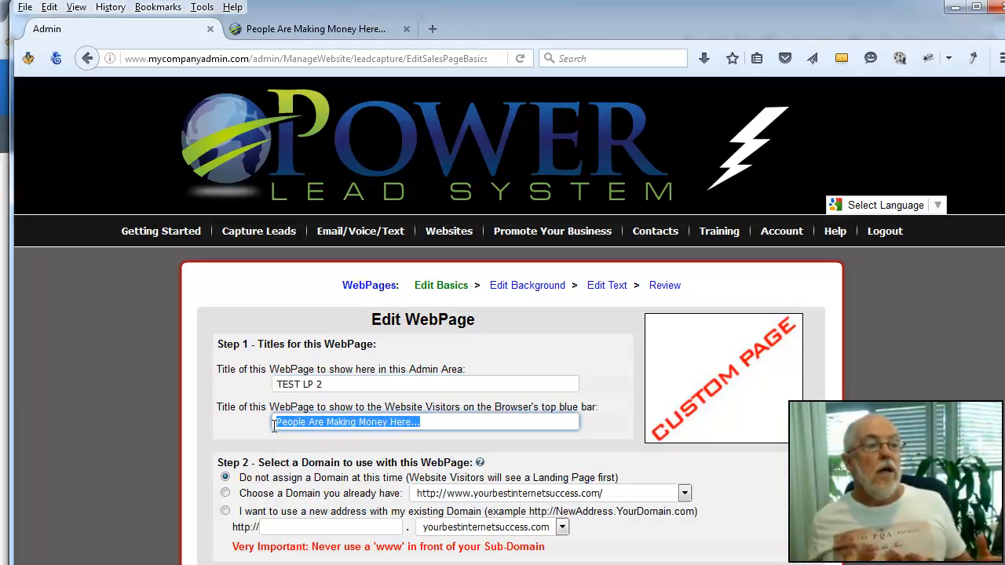
left_click(329, 440)
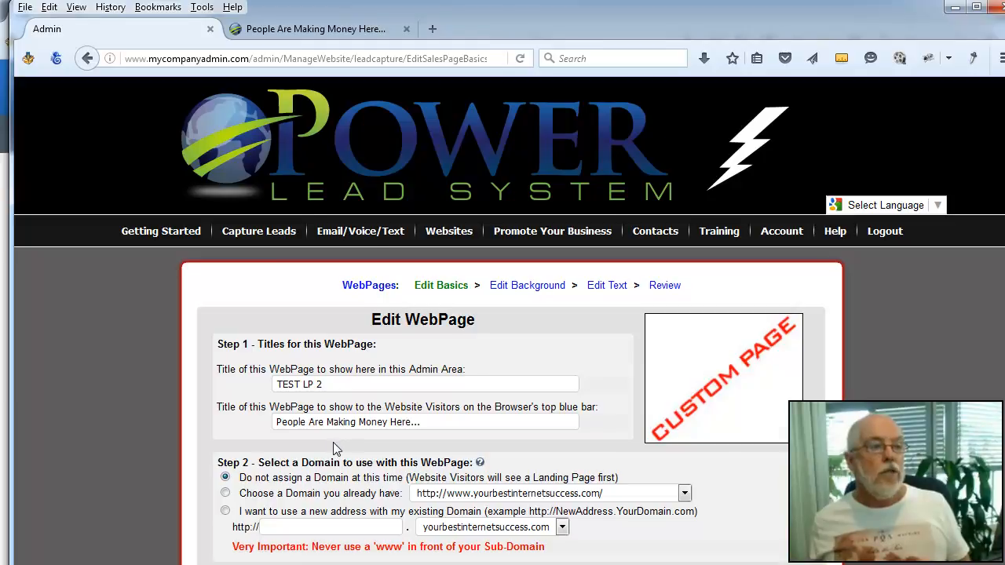
Try a new address CREATE on the existing domain yourbestinternetsuccess.com, and go back to not assigning a domain.
scroll(330, 445, "down", 2)
left_click_drag(270, 374, 446, 373)
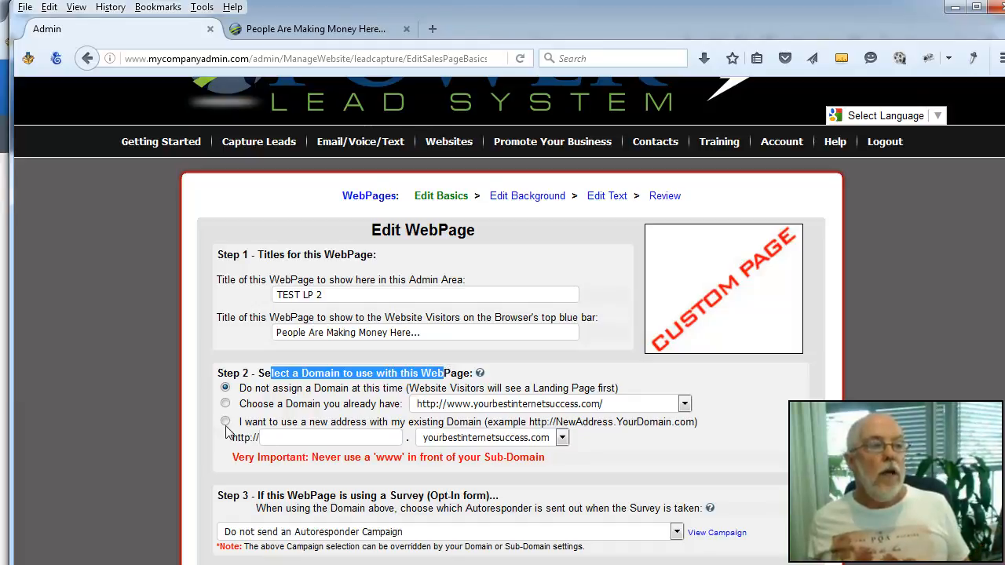
left_click_drag(237, 422, 490, 423)
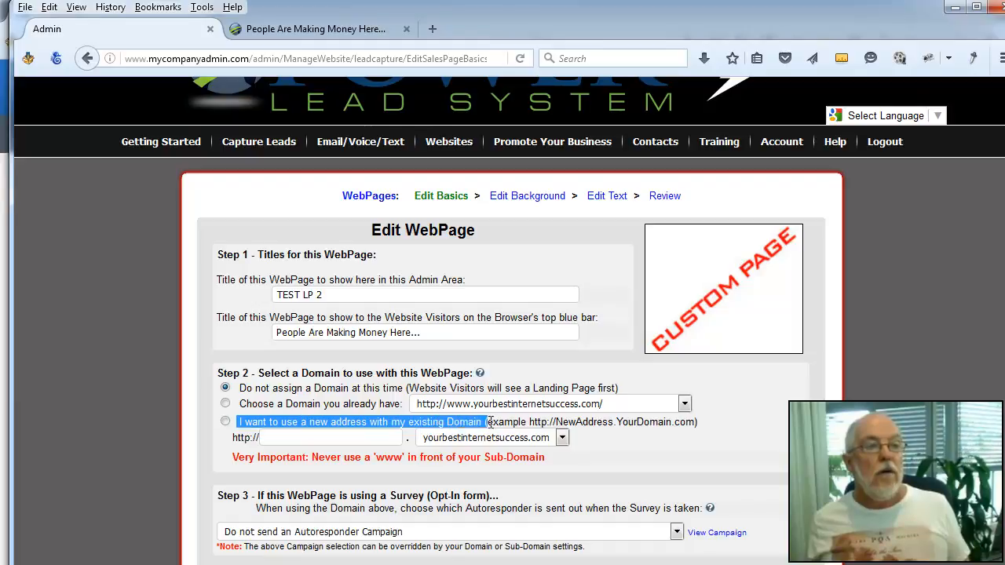
left_click(342, 439)
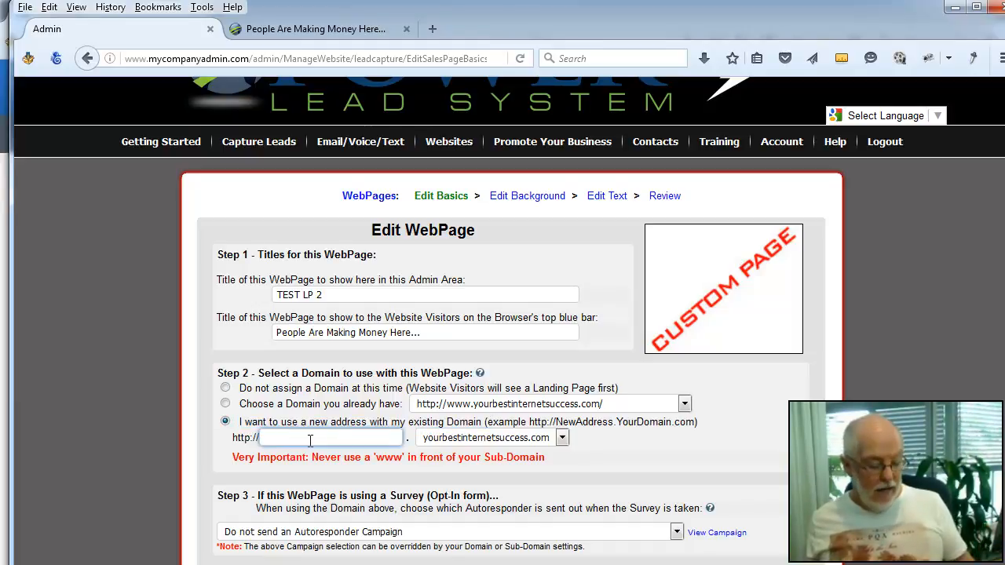
type("CREATE")
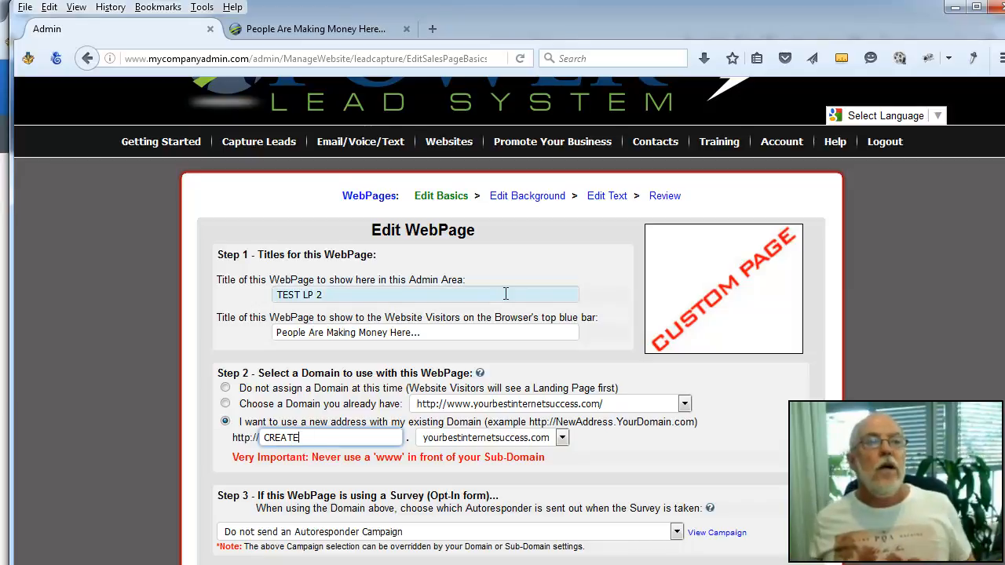
mouse_move(451, 145)
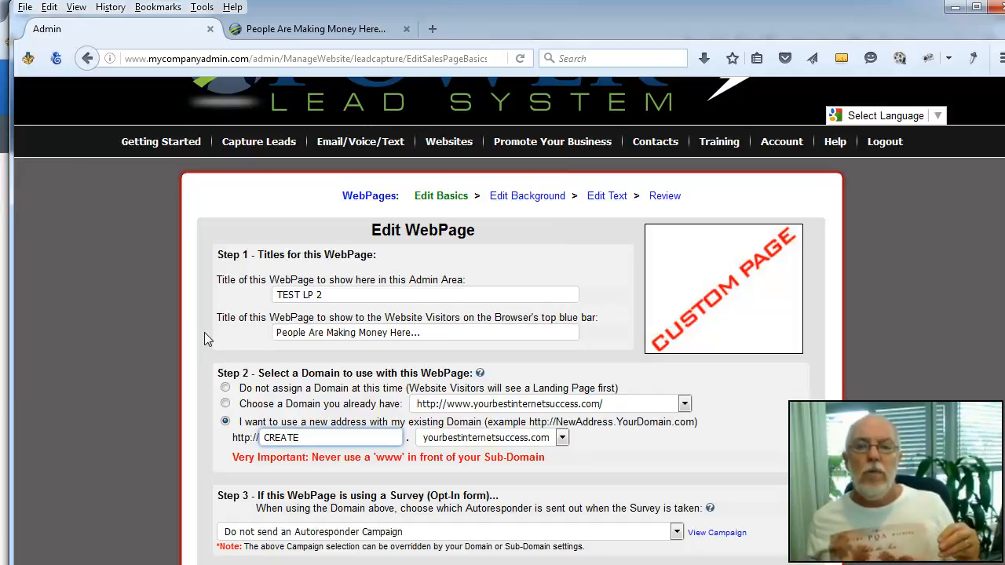
left_click(226, 388)
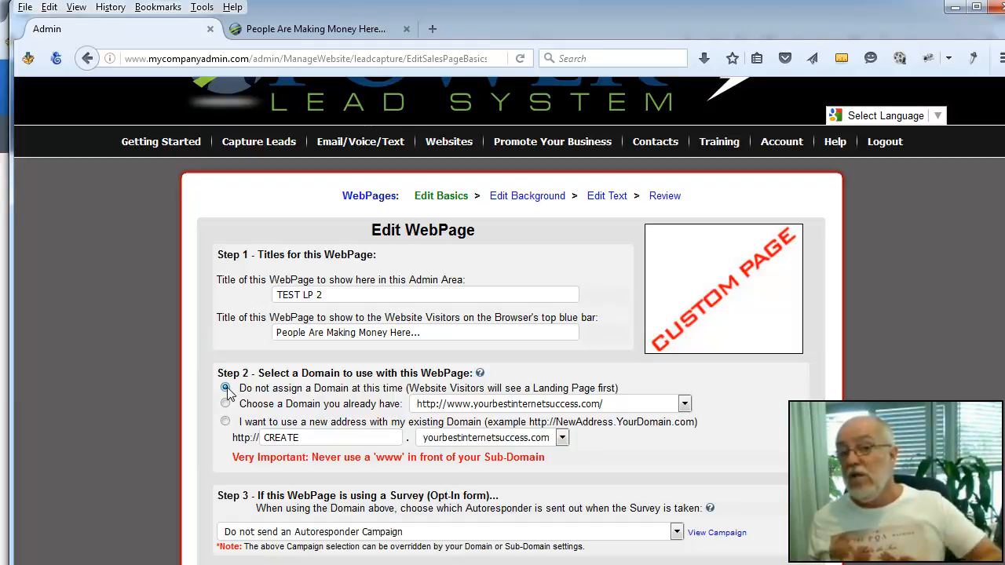
left_click_drag(239, 387, 363, 388)
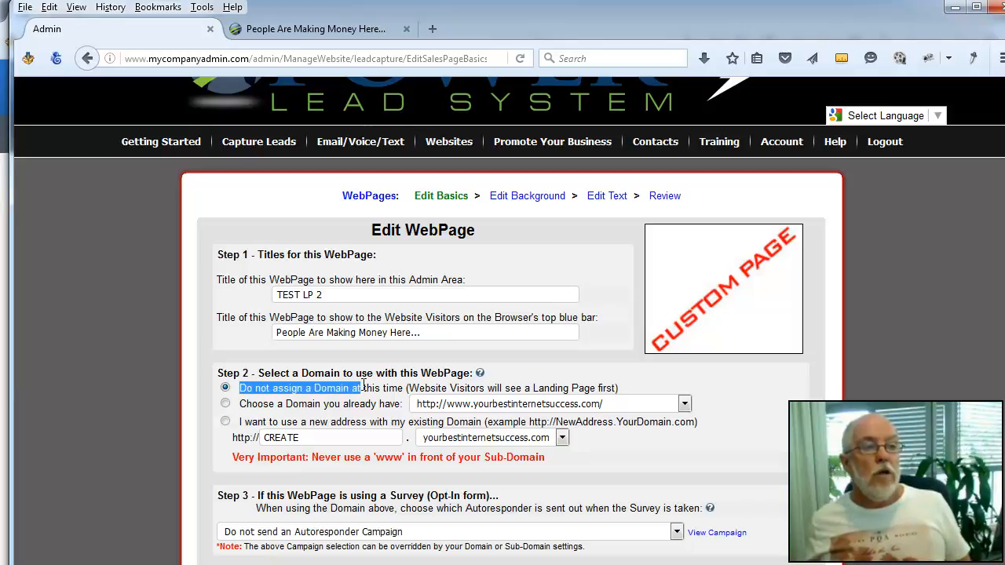
Examine the survey autoresponder setting in Step 3 and the options for the page shown after the survey in Step 4.
scroll(332, 507, "down", 5)
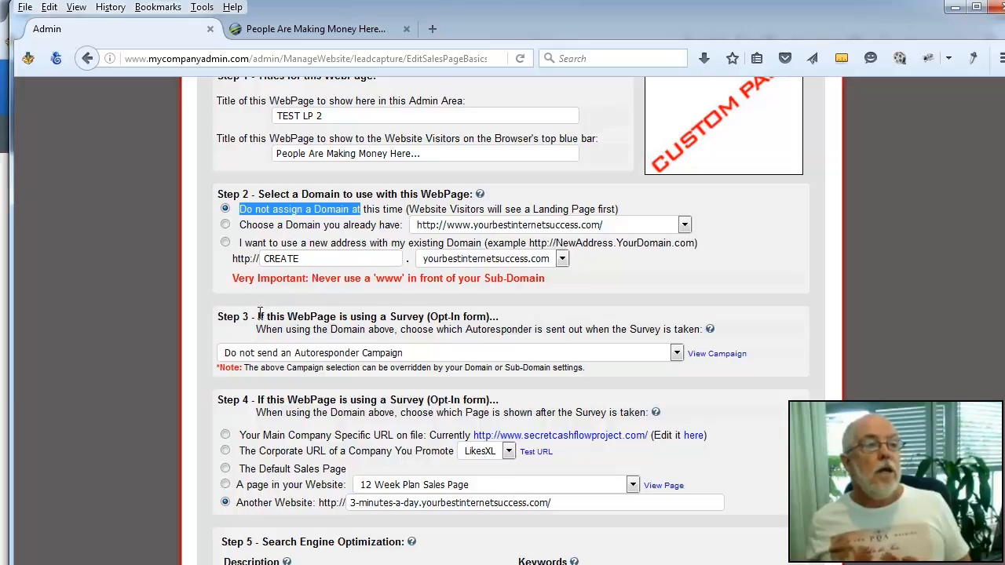
left_click_drag(260, 316, 445, 316)
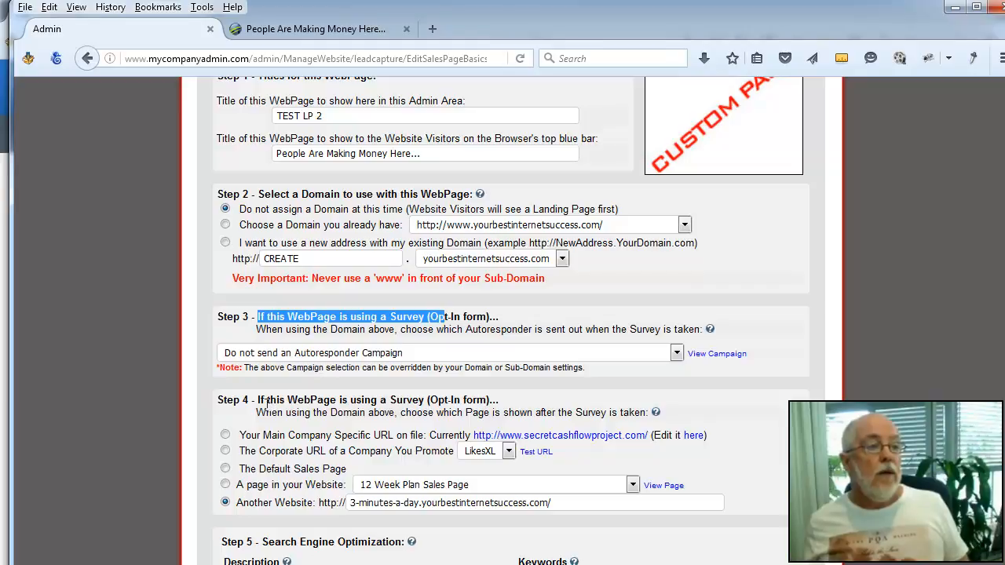
left_click_drag(258, 398, 494, 400)
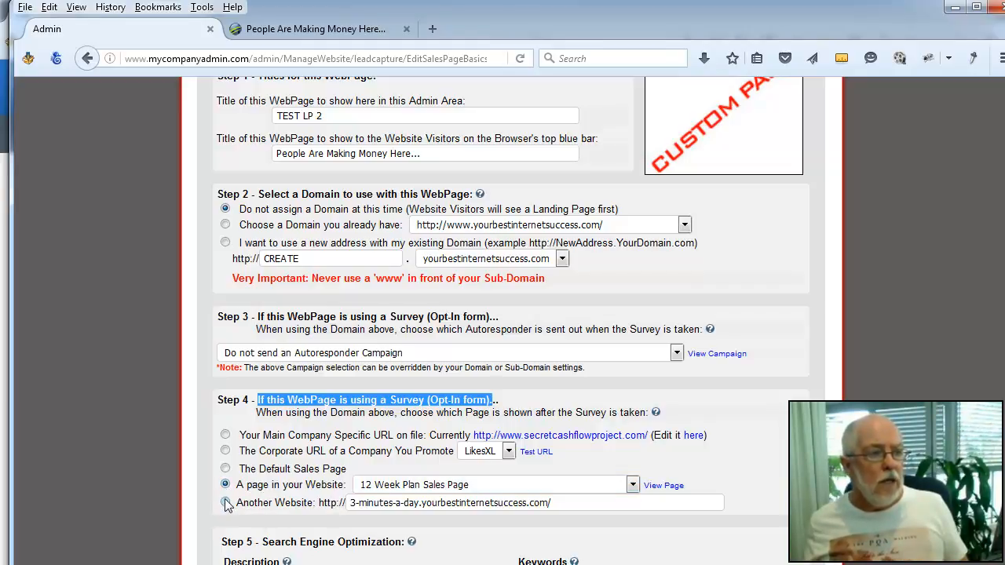
left_click_drag(248, 484, 341, 487)
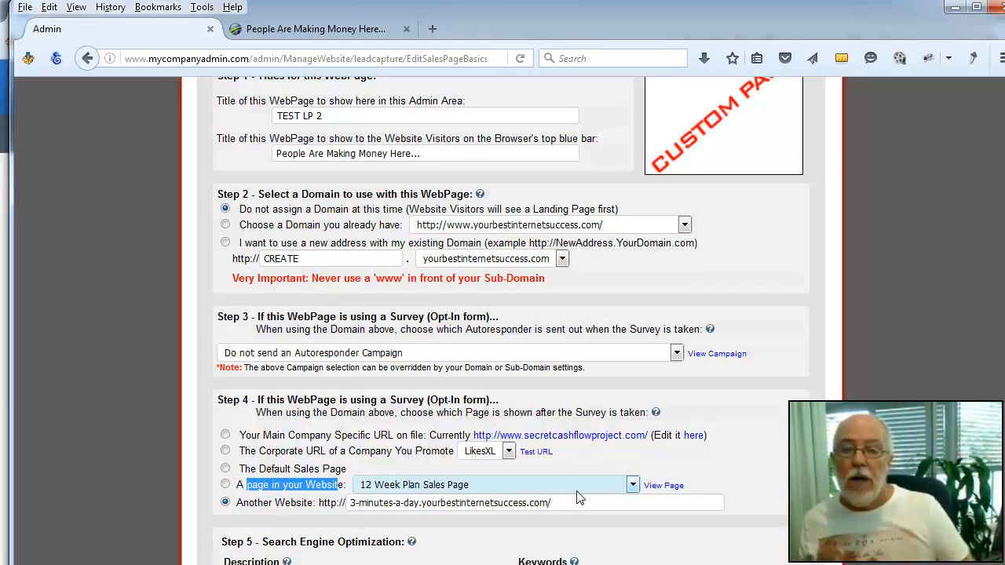
Review the Another Website address in Step 4, the search engine fields and the two page titles of TEST LP 2.
left_click(318, 519)
left_click_drag(563, 503, 340, 526)
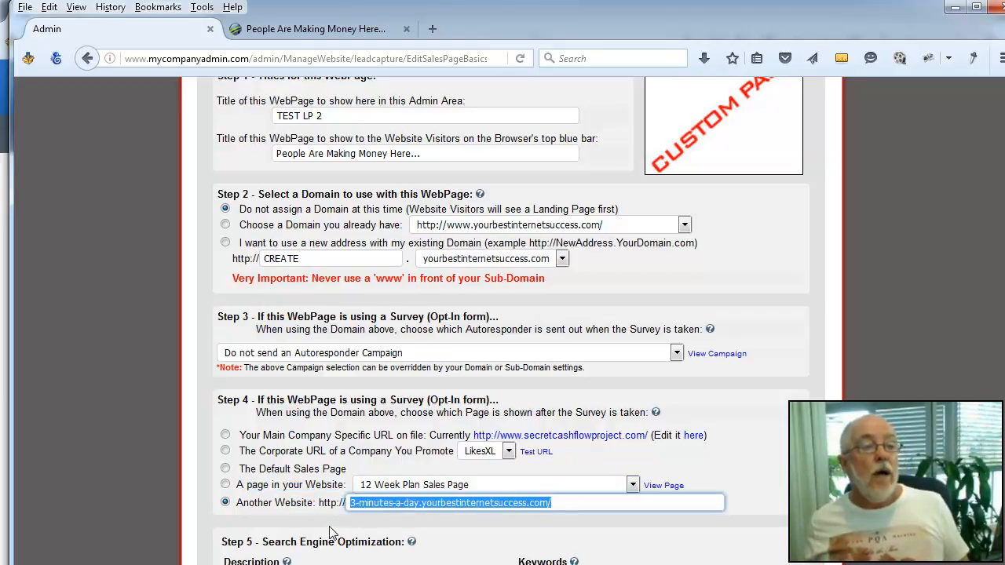
left_click(336, 528)
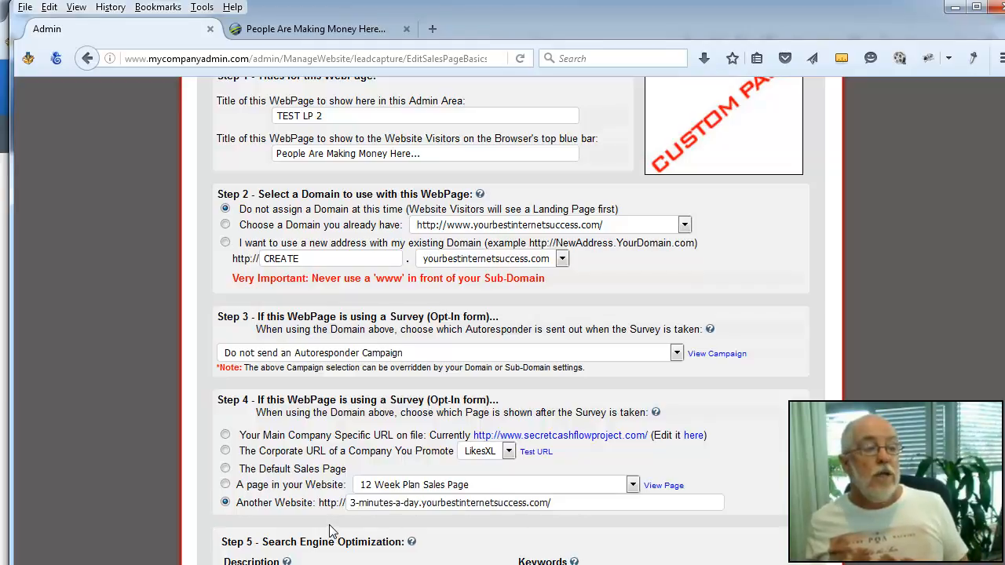
scroll(334, 526, "down", 3)
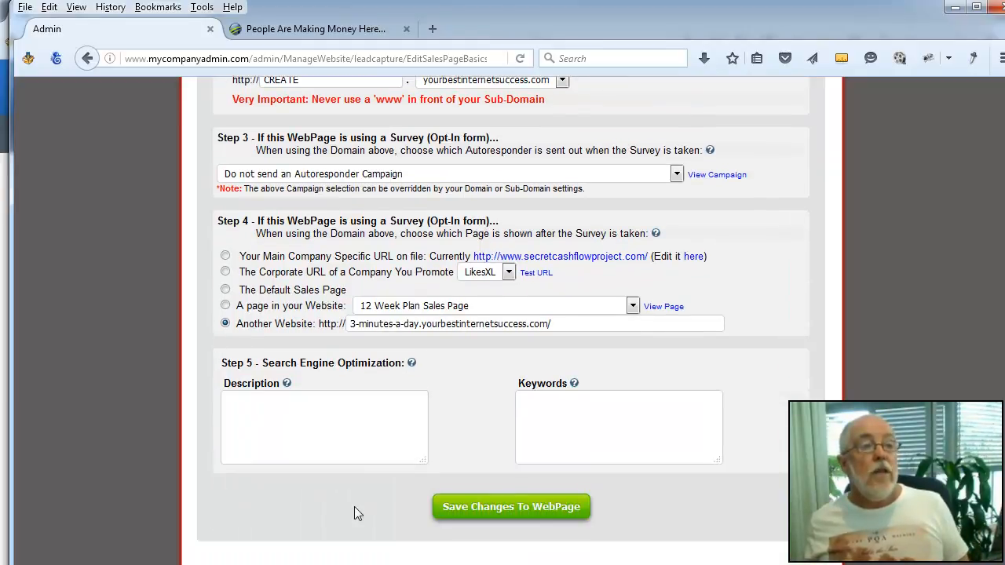
scroll(355, 506, "up", 8)
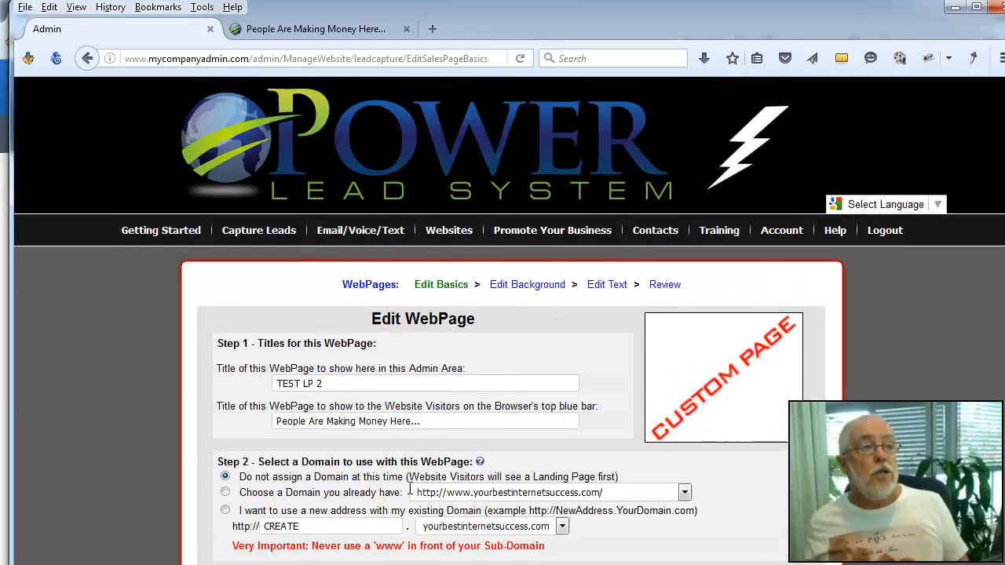
triple_click(302, 385)
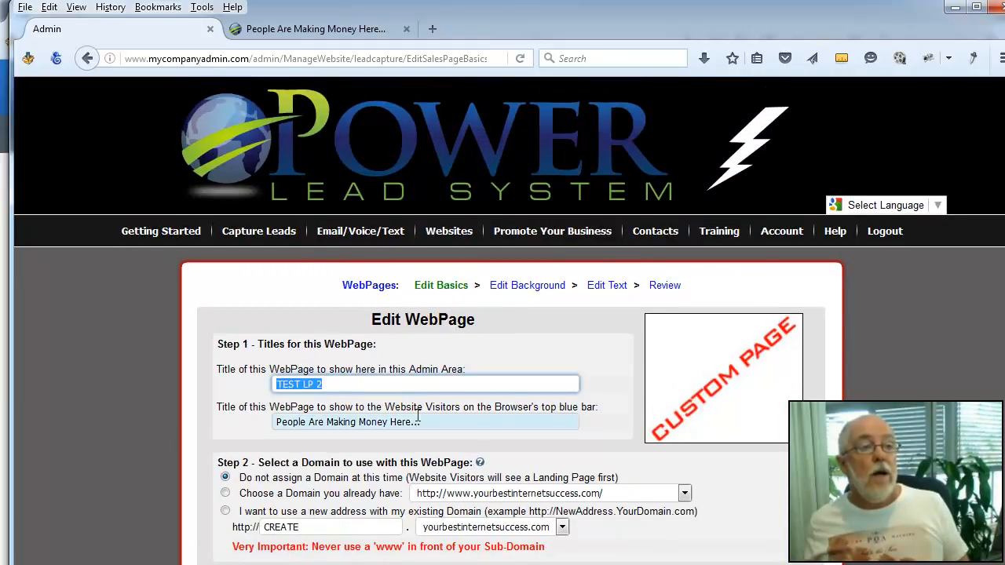
left_click_drag(425, 422, 274, 421)
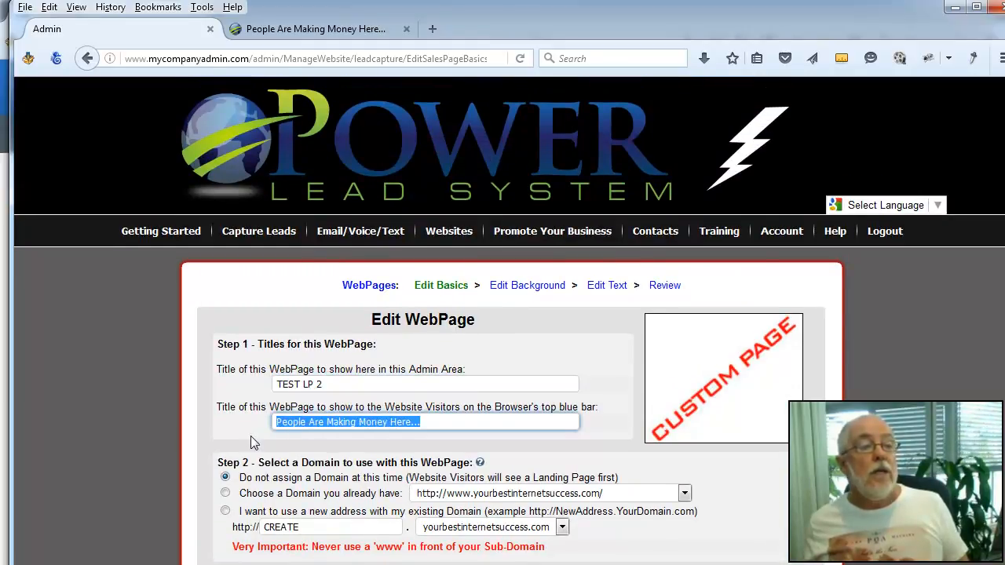
scroll(237, 420, "down", 3)
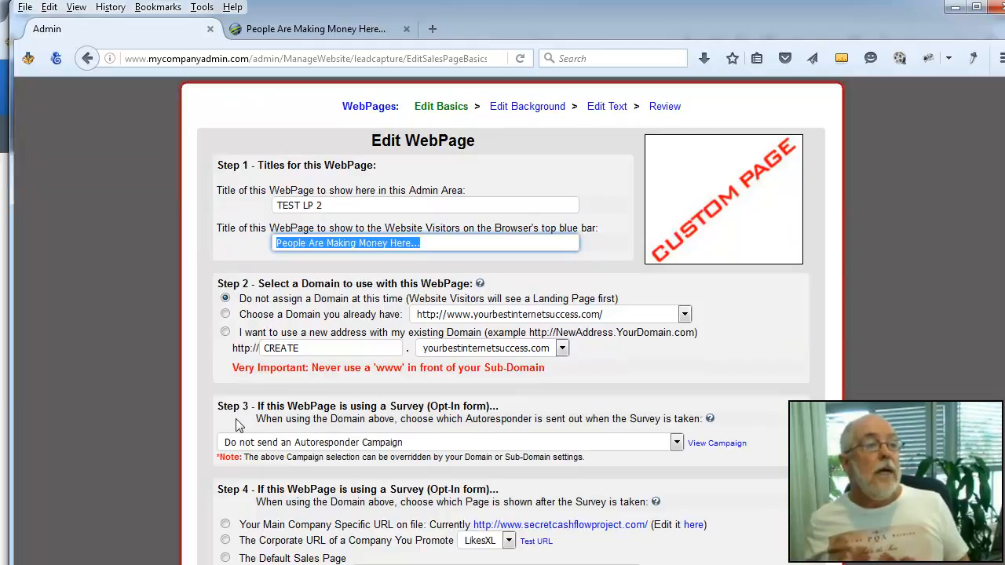
Clear the CREATE sub-domain entry in Step 2 and keep the webpage without an assigned domain.
left_click(309, 348)
double_click(309, 348)
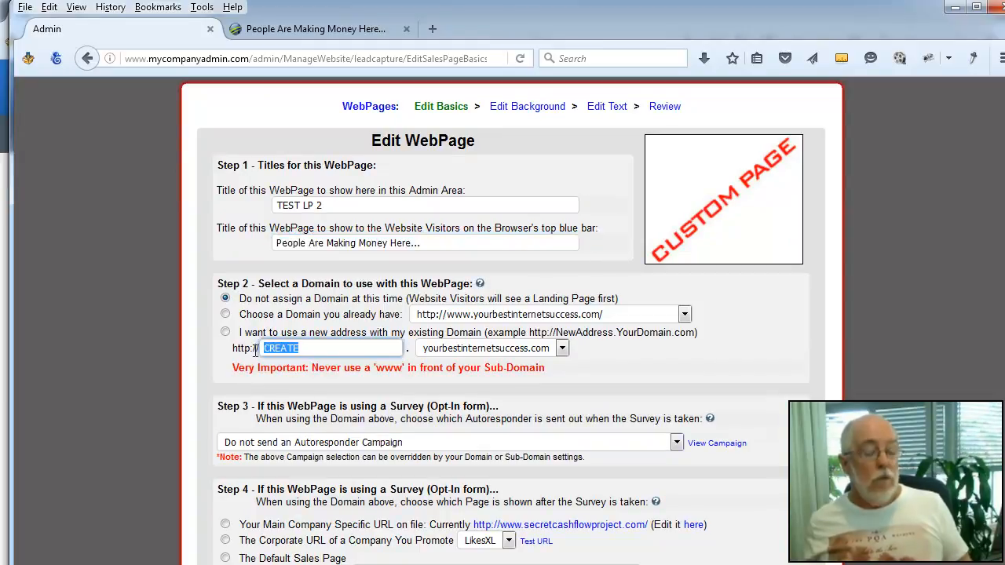
key("BackSpace")
left_click(235, 330)
left_click(226, 299)
left_click_drag(290, 299, 336, 299)
Check that Another Website is the page shown after the survey, and save the basic settings of the webpage.
scroll(403, 456, "down", 1)
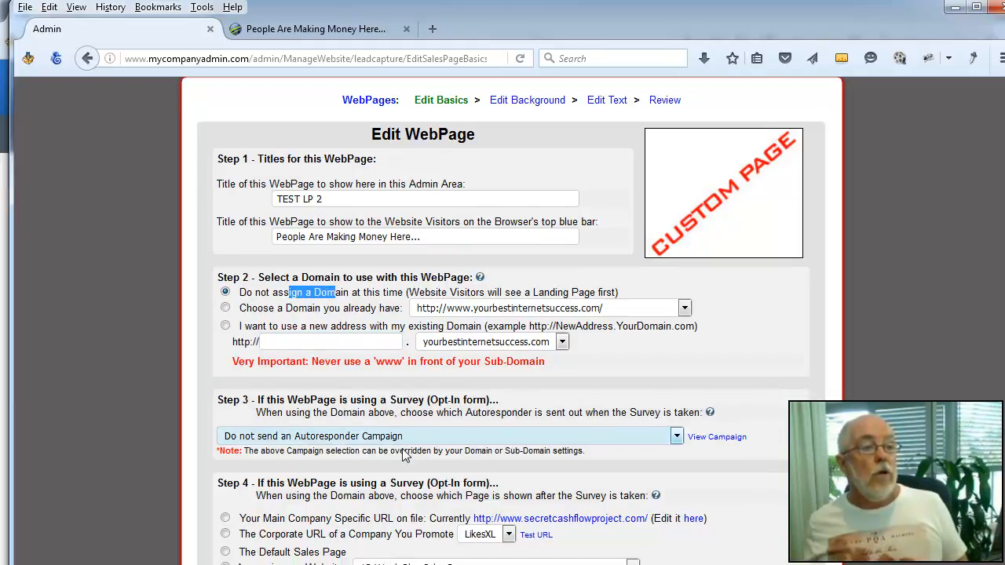
scroll(403, 455, "down", 2)
scroll(350, 428, "down", 2)
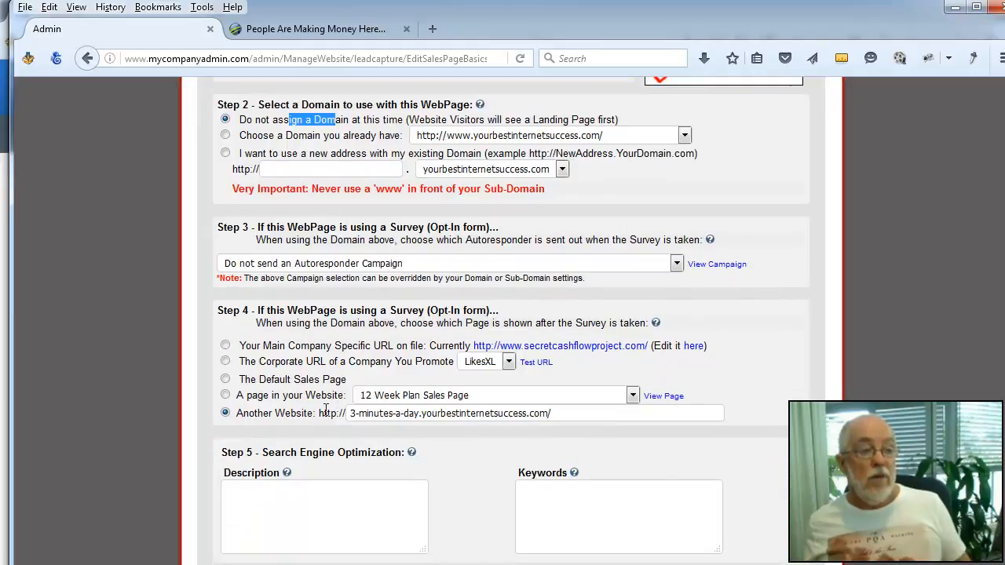
left_click_drag(270, 416, 382, 418)
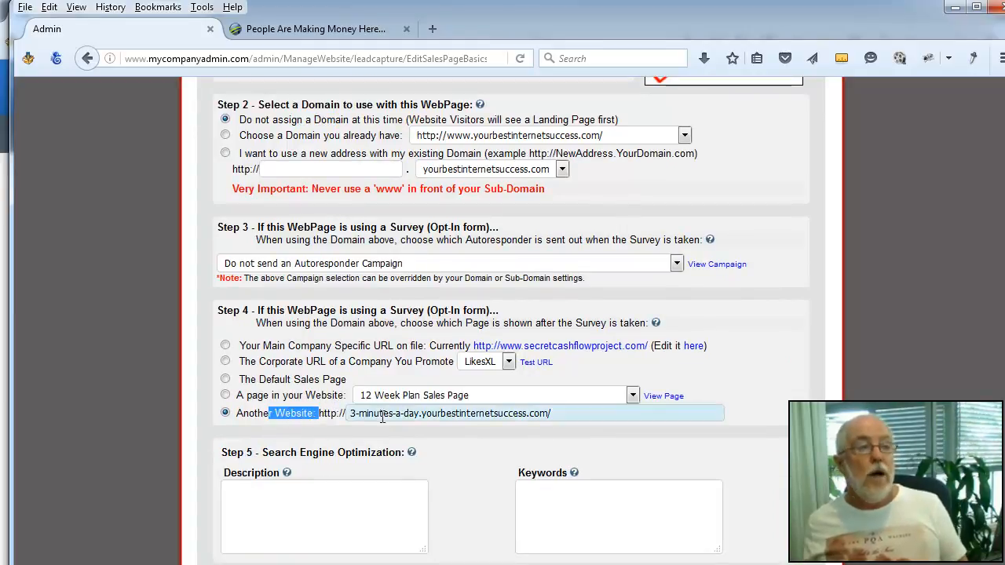
scroll(487, 523, "down", 2)
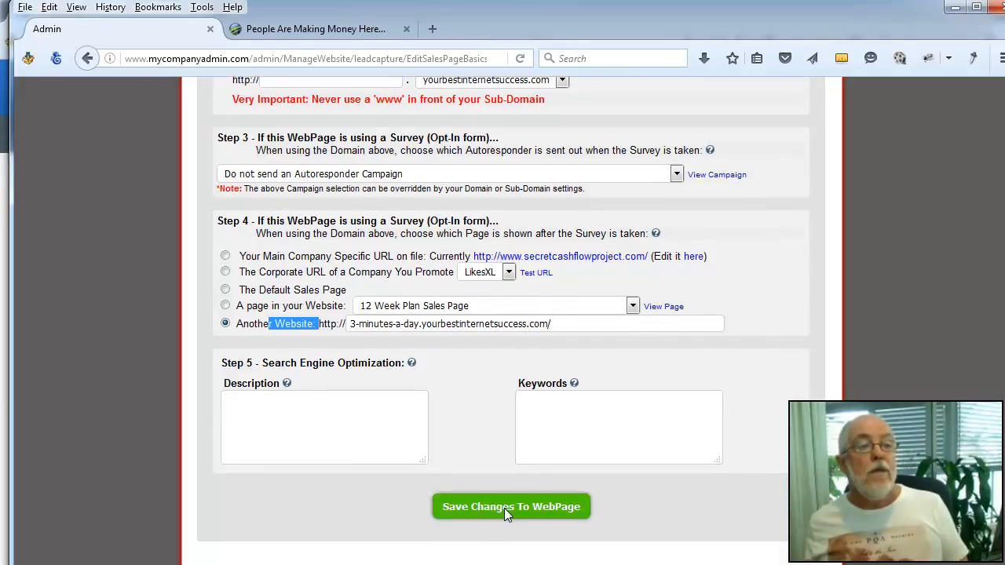
left_click(504, 508)
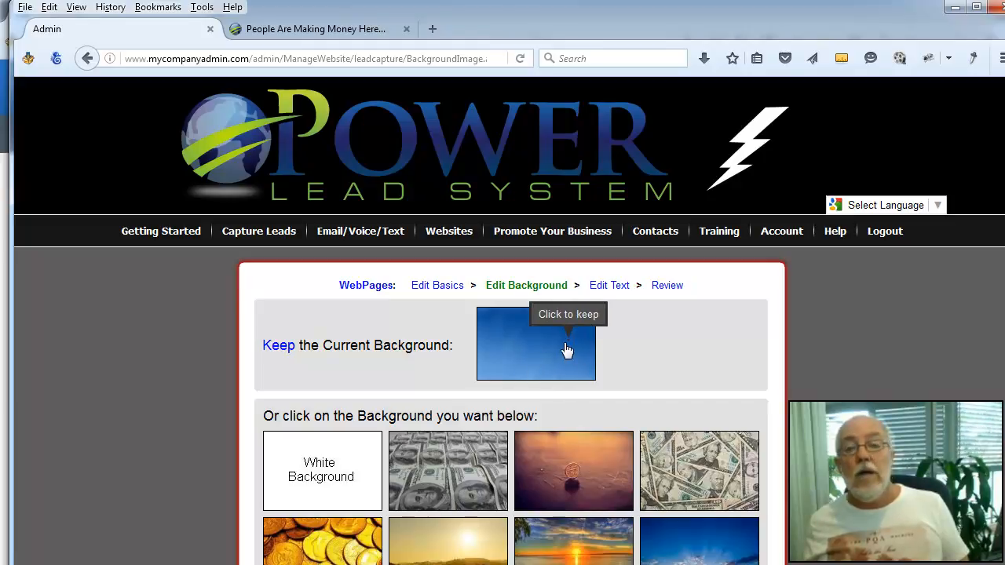
Choose the pink-sky beach with palm trees in the last row of images as the webpage's background.
scroll(615, 413, "down", 5)
scroll(615, 416, "down", 5)
scroll(614, 416, "down", 5)
scroll(615, 416, "down", 7)
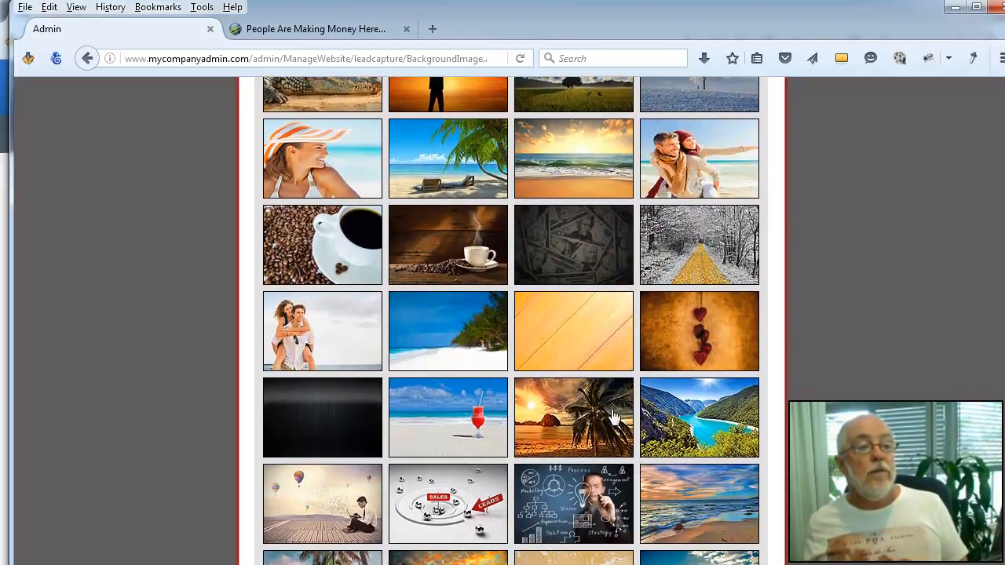
scroll(549, 377, "down", 3)
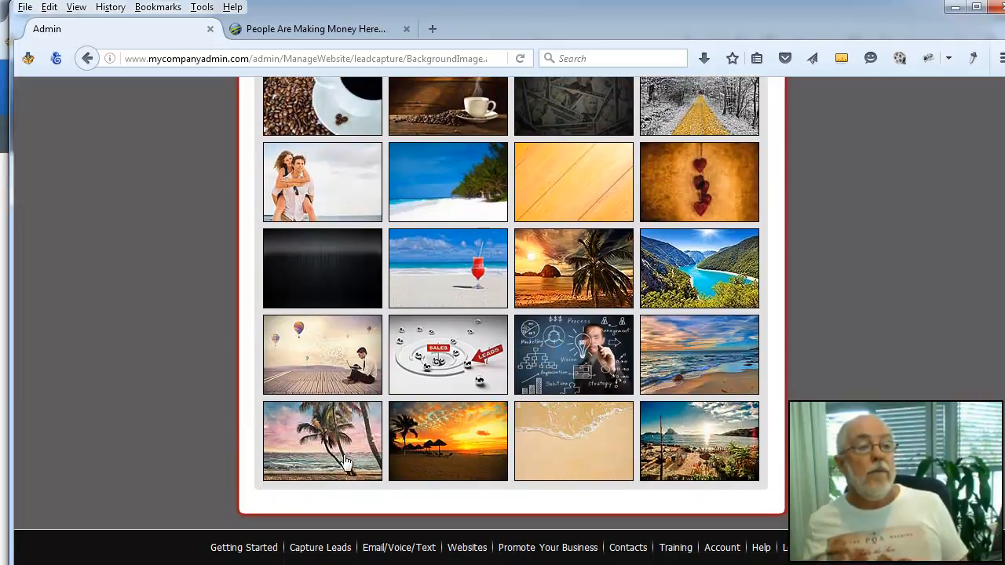
left_click(346, 461)
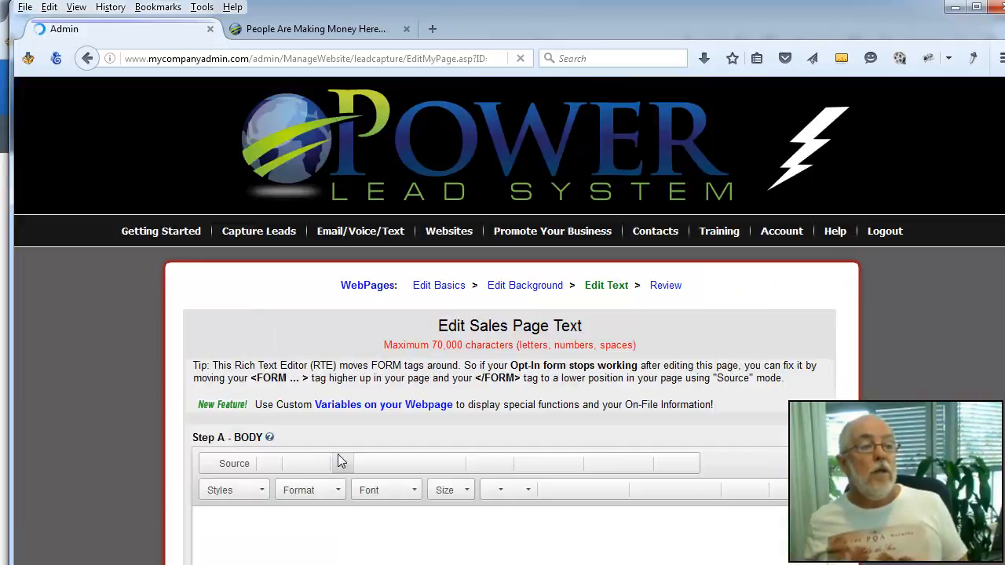
Look through the sales page body with its headline, opt-in fields and video button over the new background.
scroll(614, 420, "down", 3)
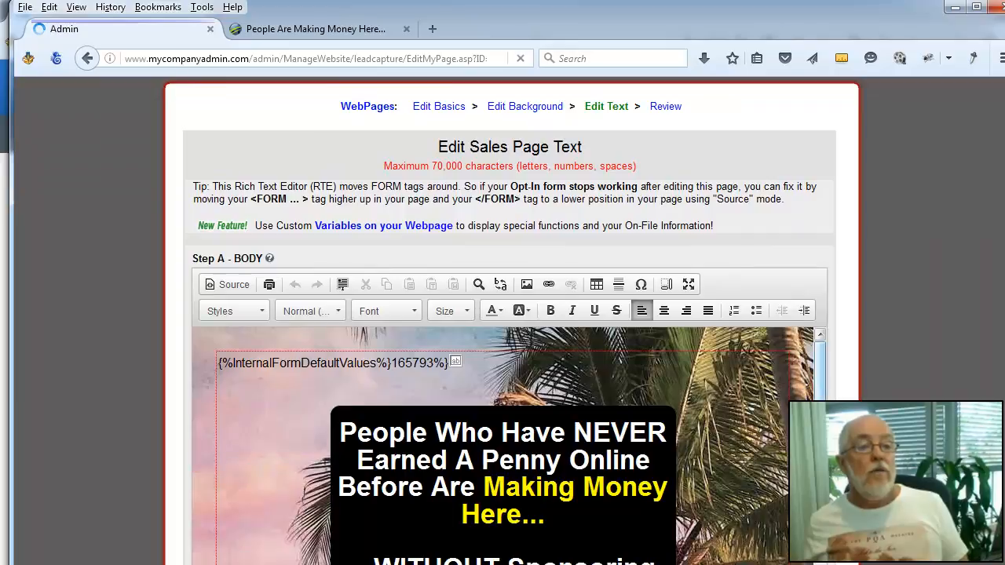
scroll(723, 450, "down", 4)
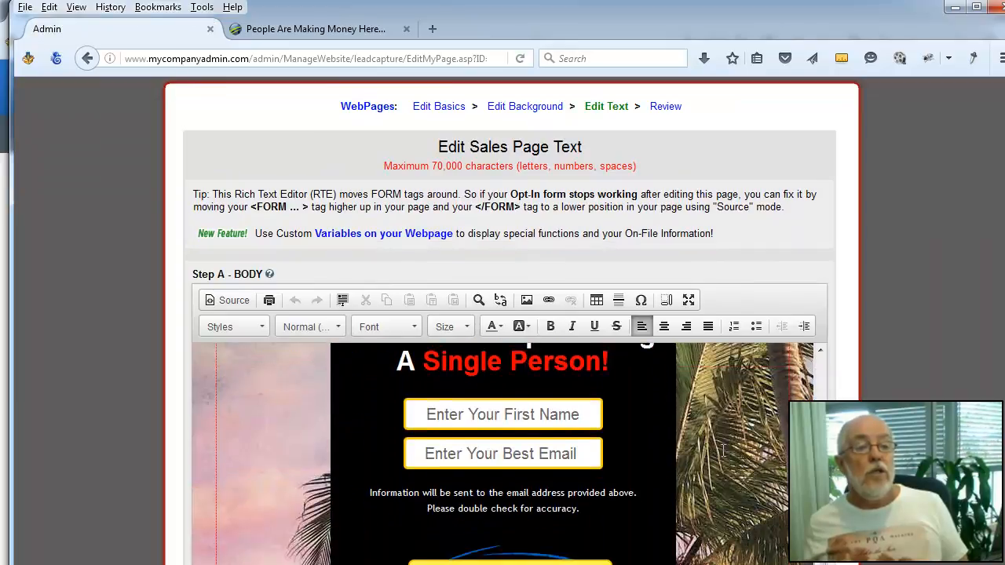
scroll(723, 449, "down", 1)
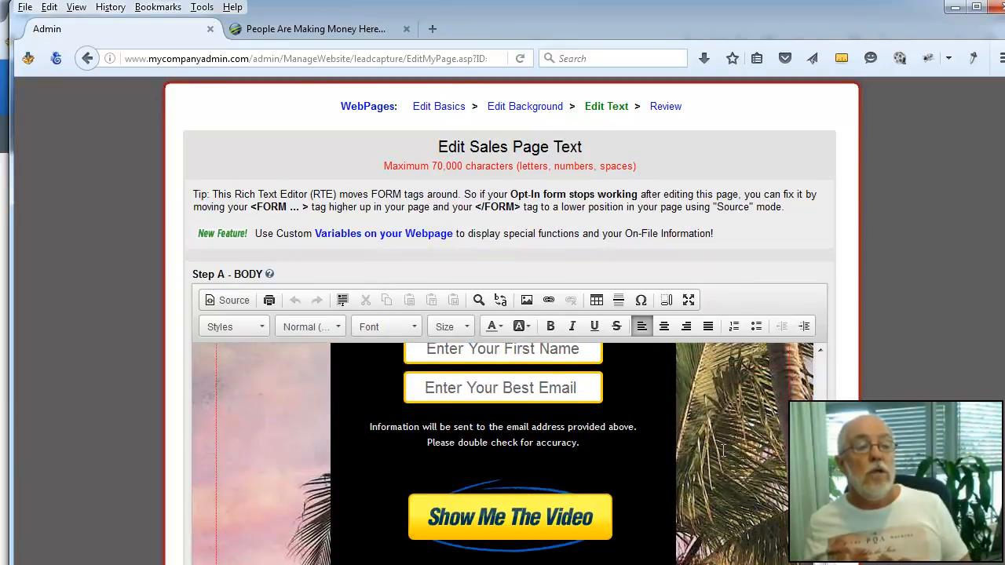
scroll(723, 450, "up", 1)
scroll(723, 450, "up", 4)
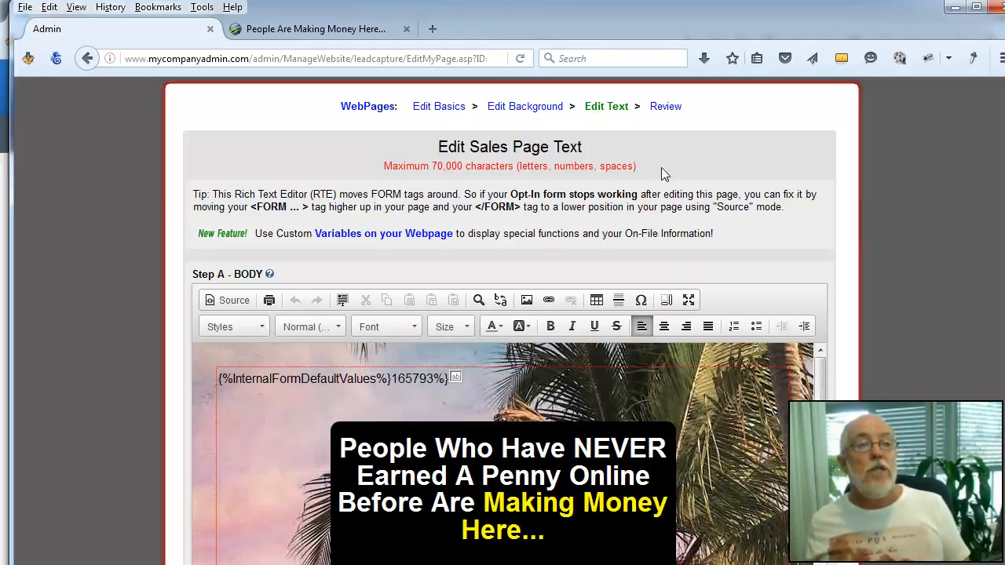
Go to the webpage's review stage and view the live page without filling out the opt-in form.
left_click(667, 110)
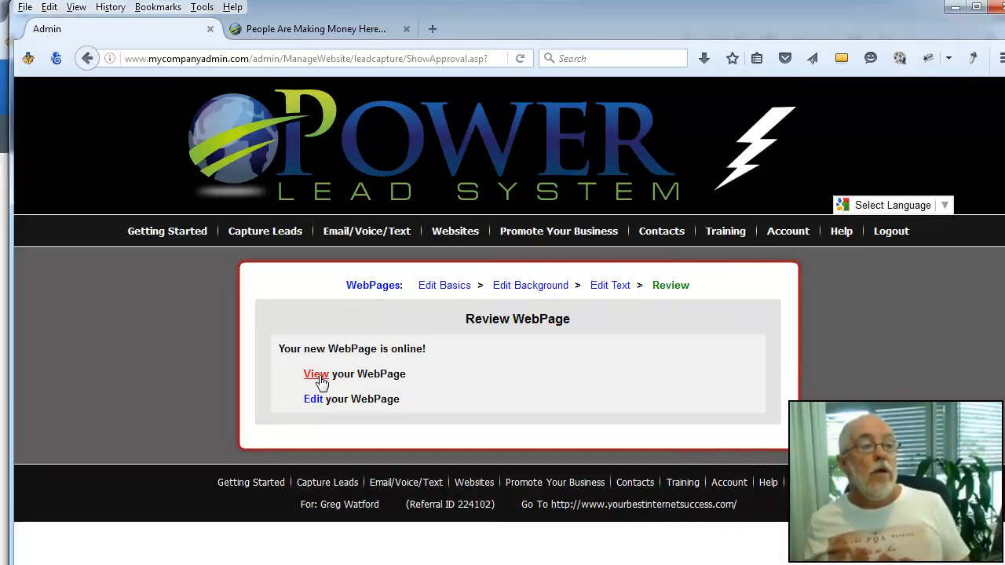
left_click(319, 377)
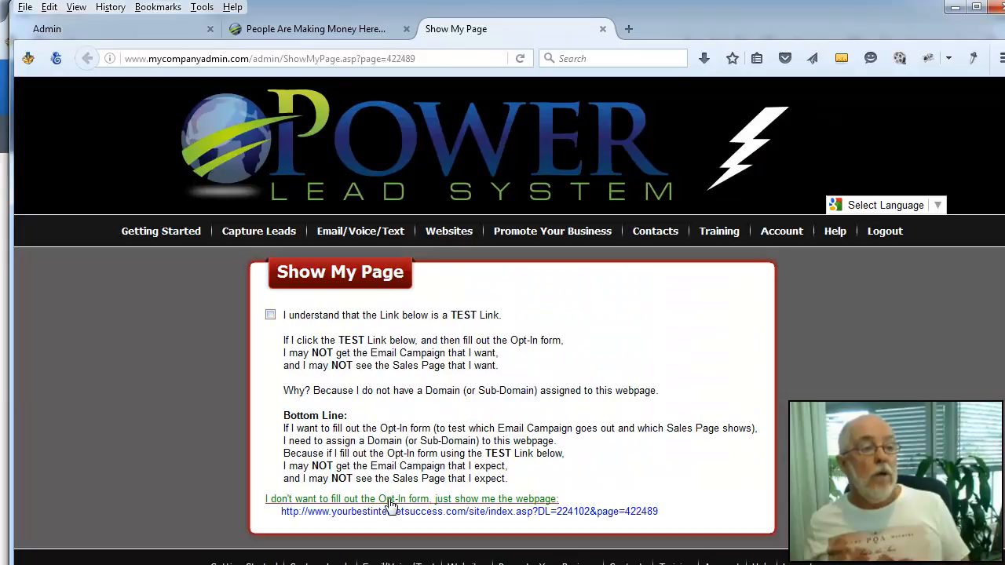
left_click(392, 502)
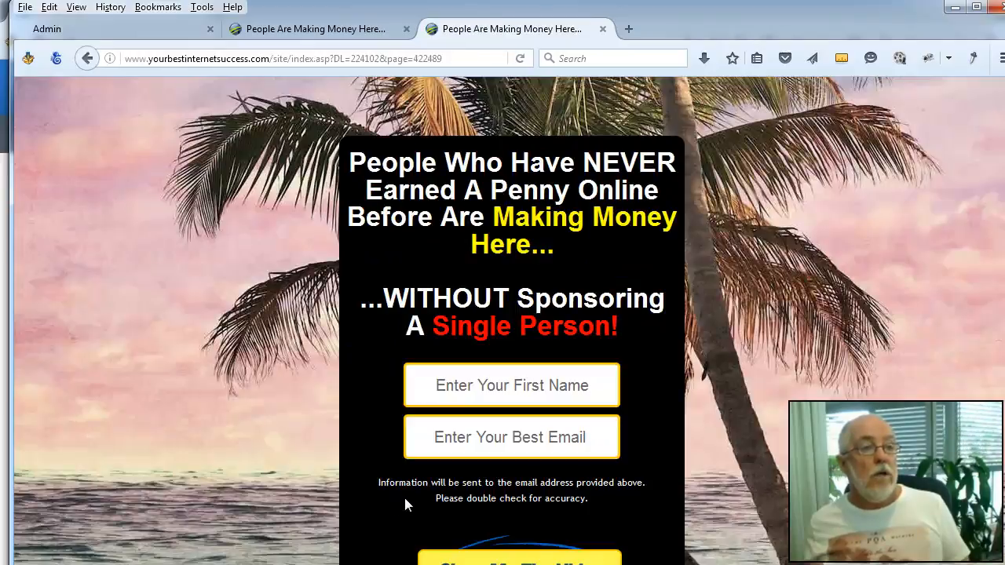
scroll(771, 354, "down", 3)
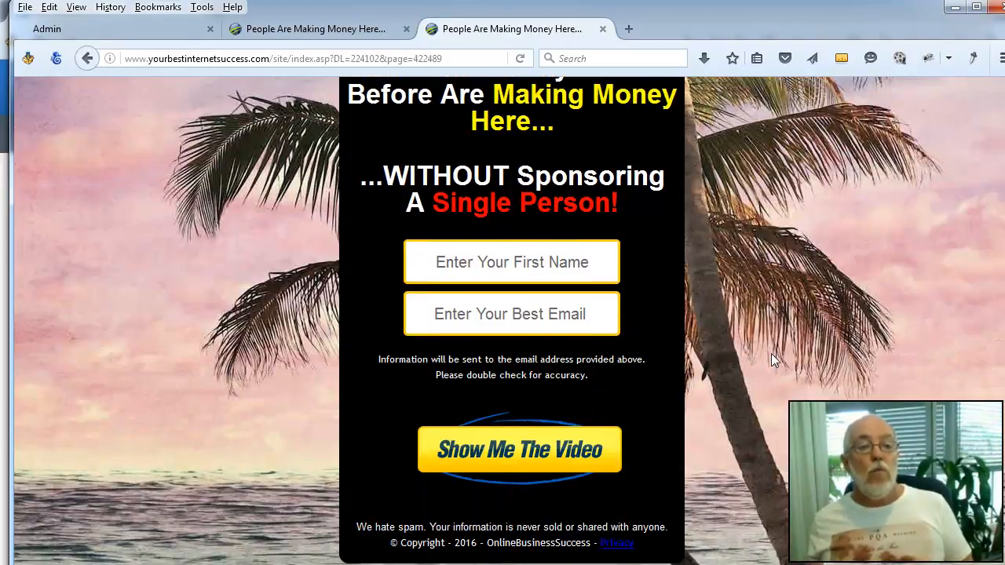
scroll(771, 353, "up", 3)
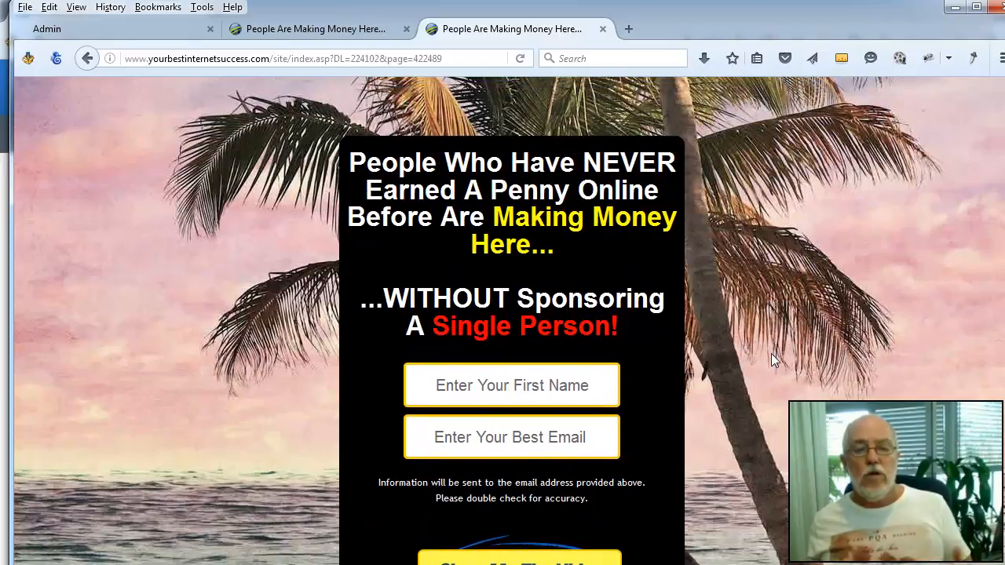
scroll(771, 359, "down", 3)
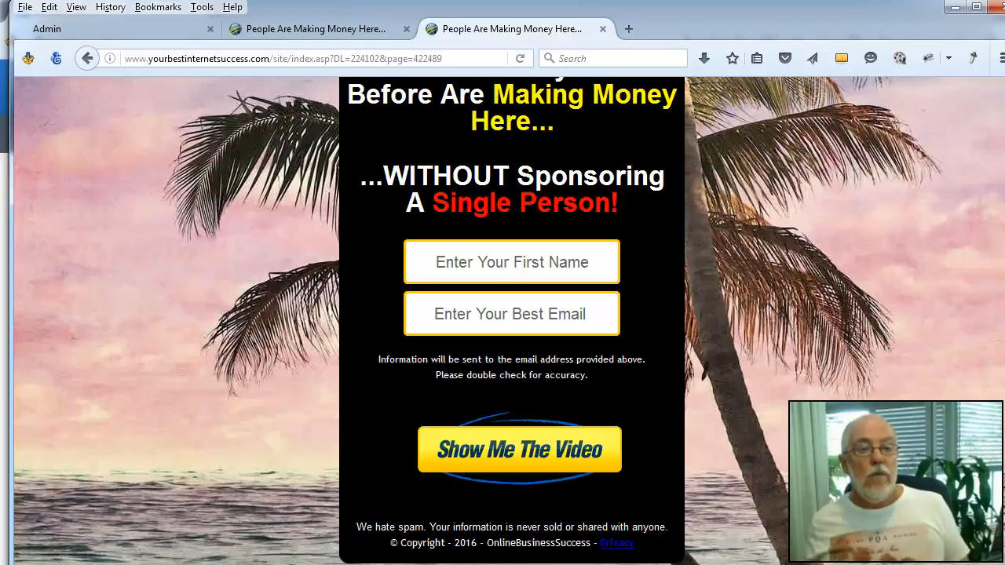
scroll(742, 461, "up", 3)
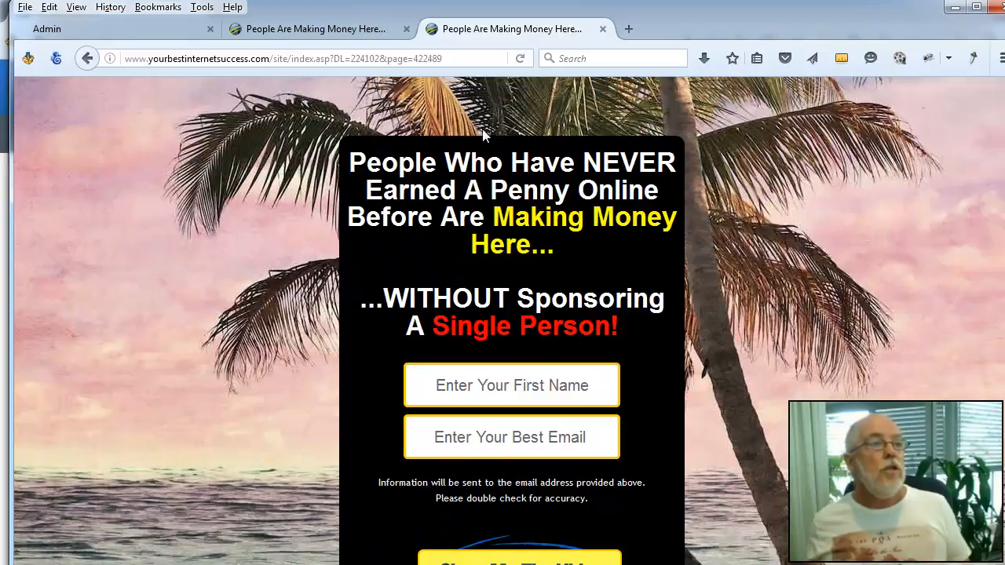
Examine the parts of the live page's web address: the domain, the DL referral parameter and the page number.
left_click_drag(457, 59, 126, 60)
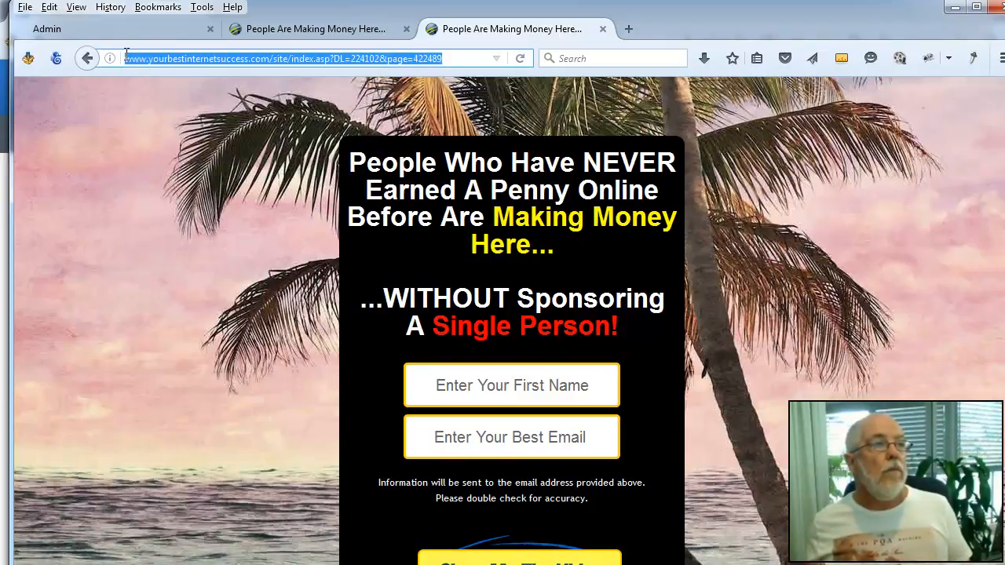
left_click(465, 60)
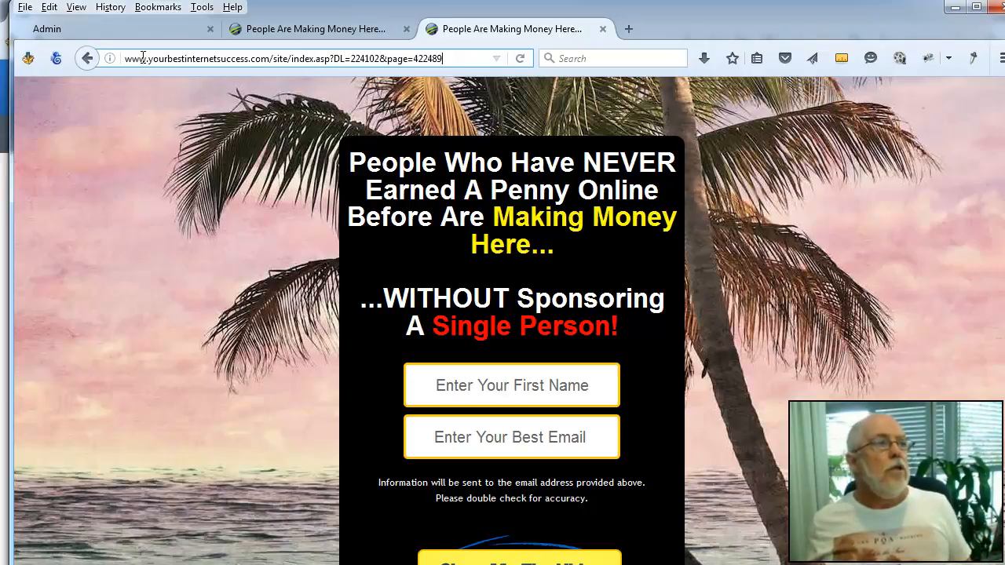
left_click_drag(150, 57, 266, 59)
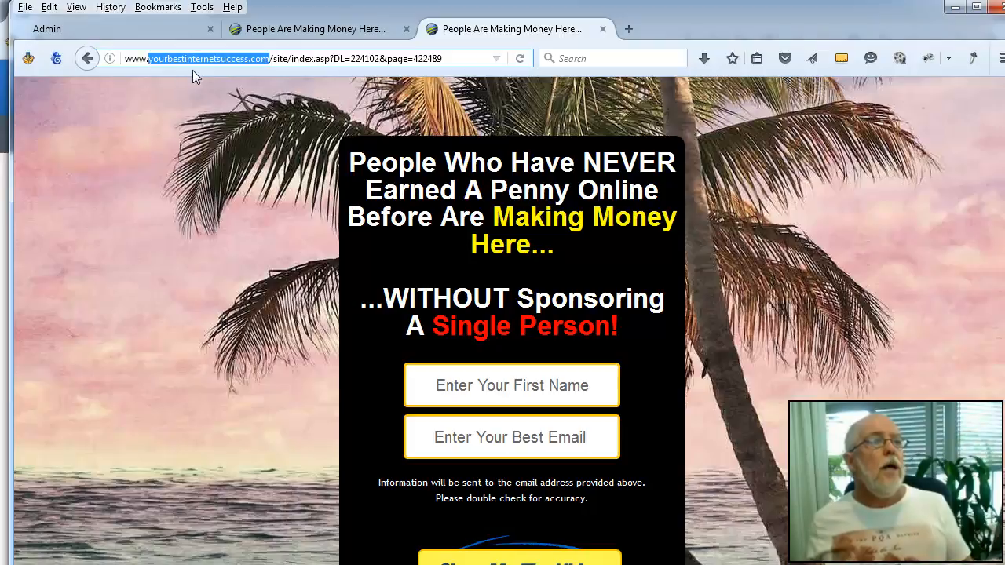
left_click_drag(336, 58, 378, 60)
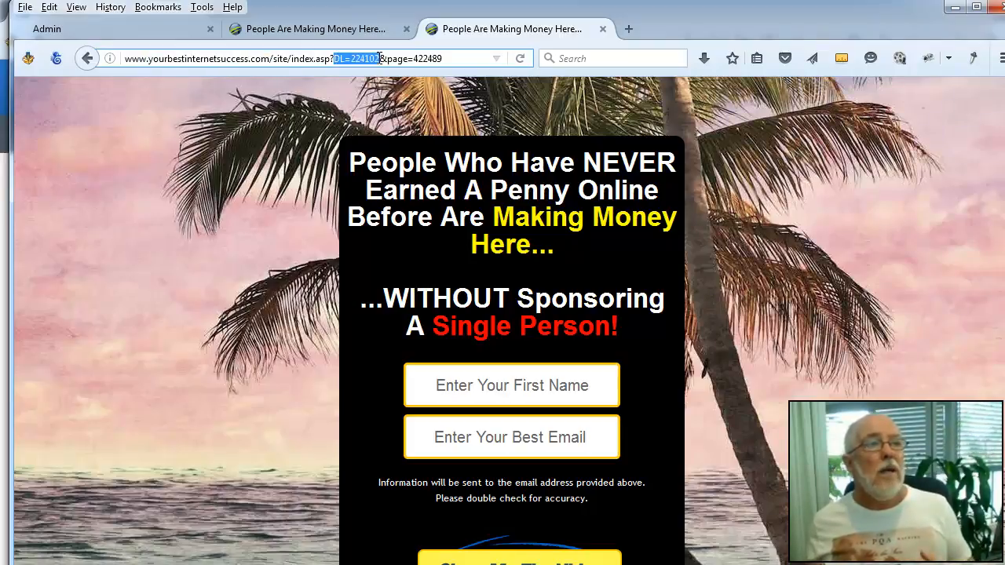
left_click_drag(413, 58, 450, 59)
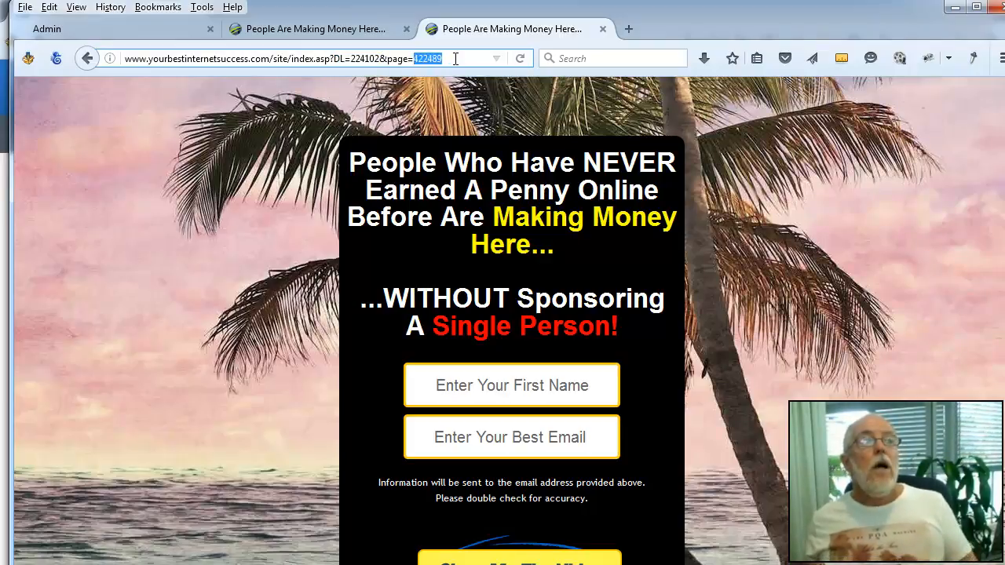
left_click(459, 58)
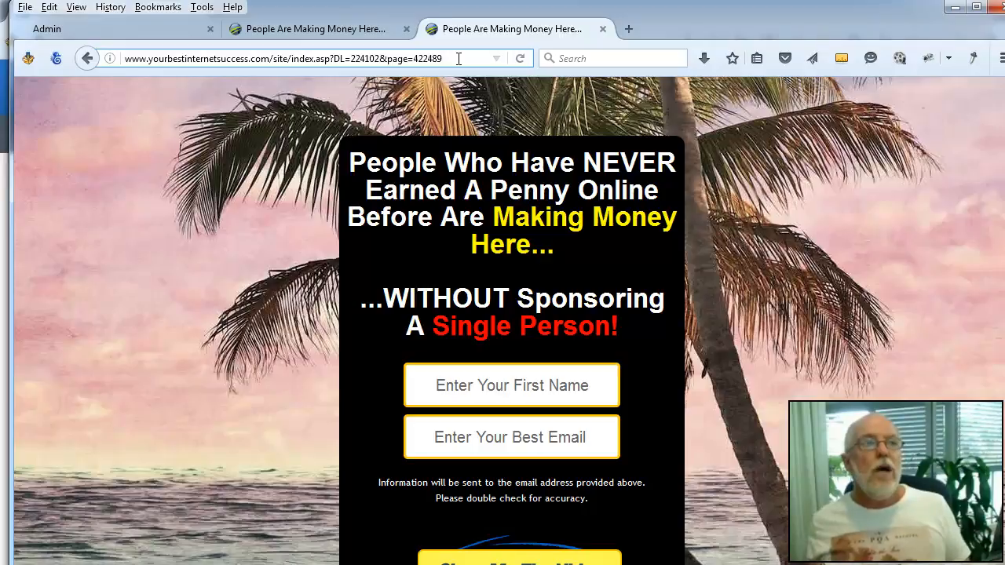
Return to the Power Lead System admin and open the sub-domain management page at its Create New Sub-Domain form.
left_click(170, 30)
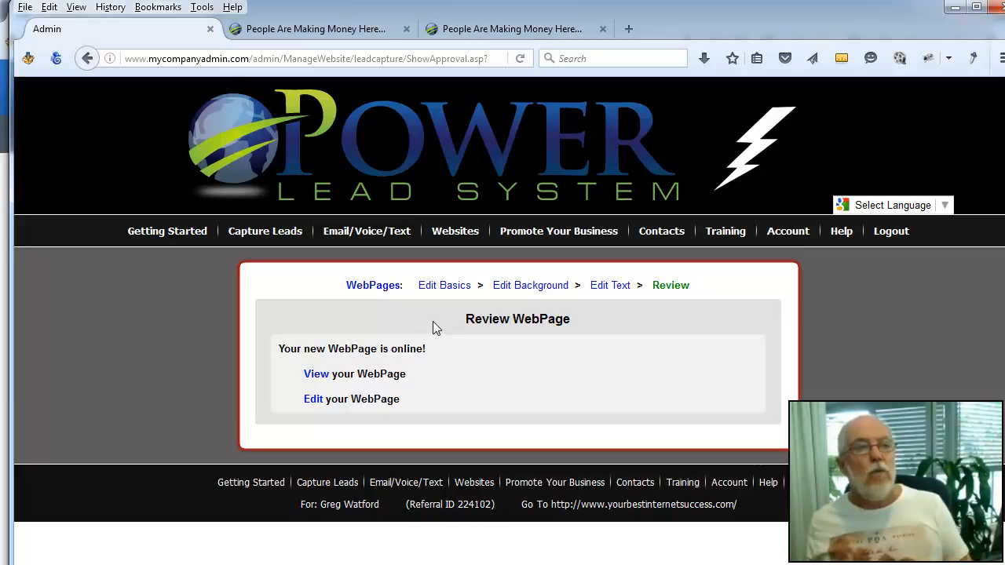
mouse_move(445, 240)
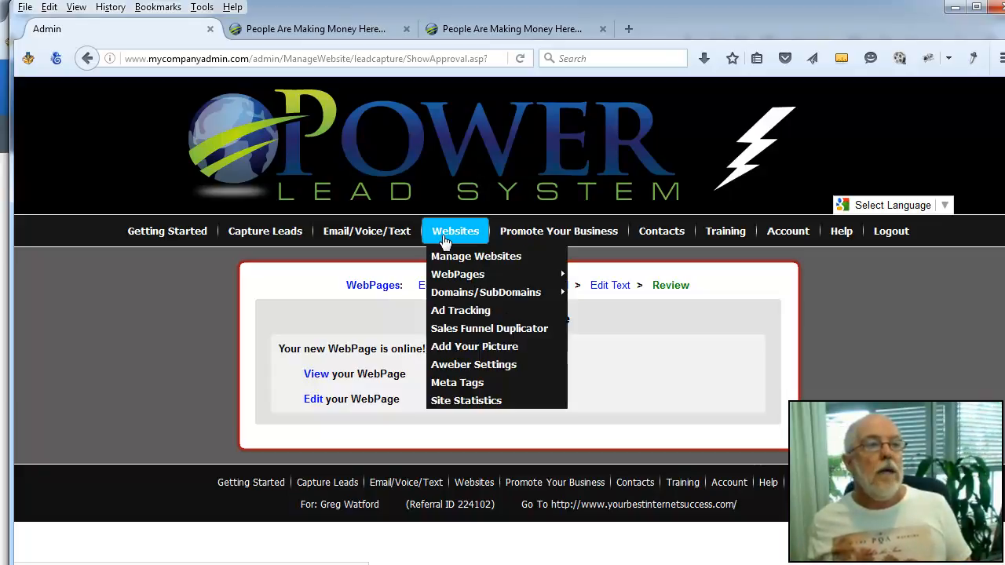
mouse_move(442, 296)
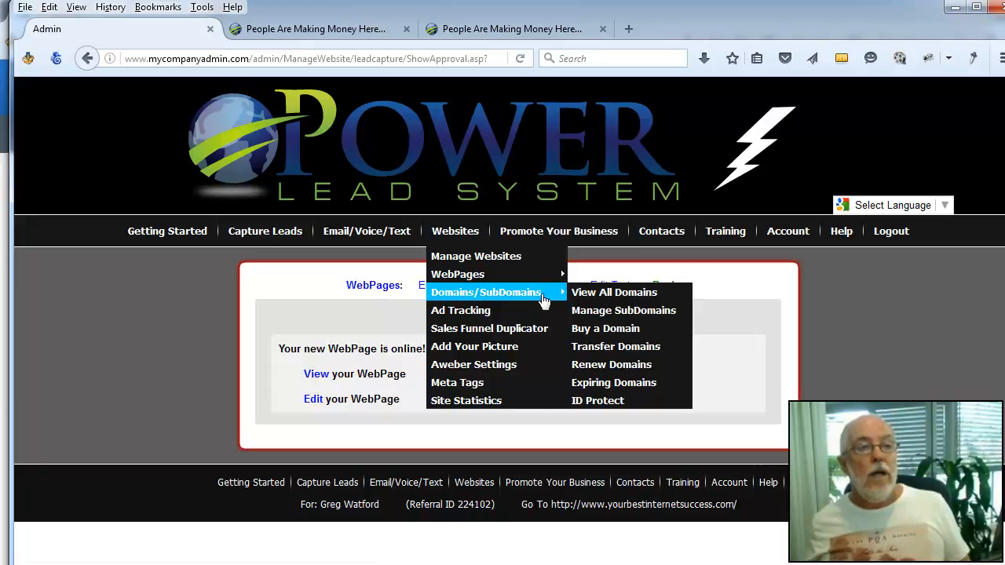
left_click(594, 311)
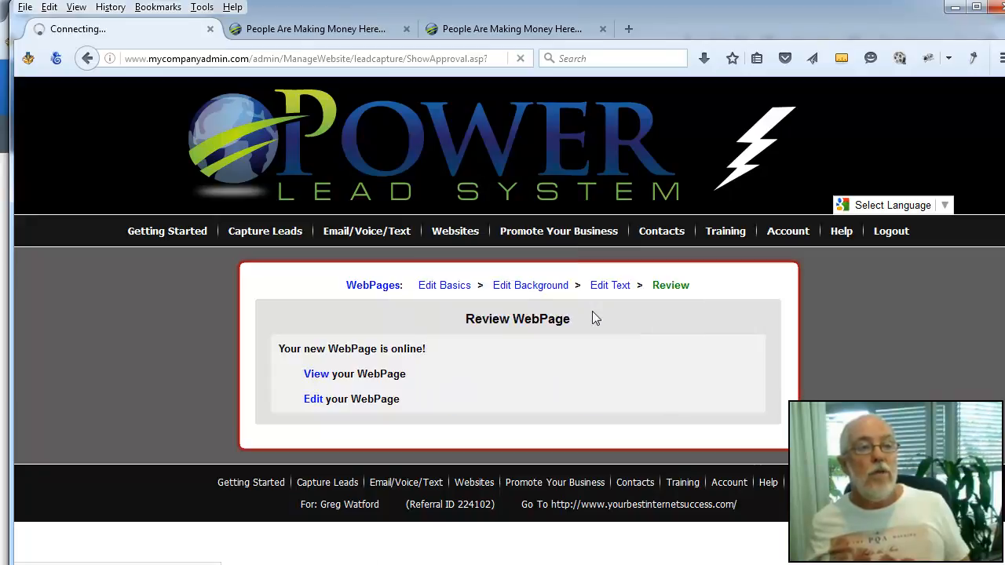
scroll(590, 427, "down", 5)
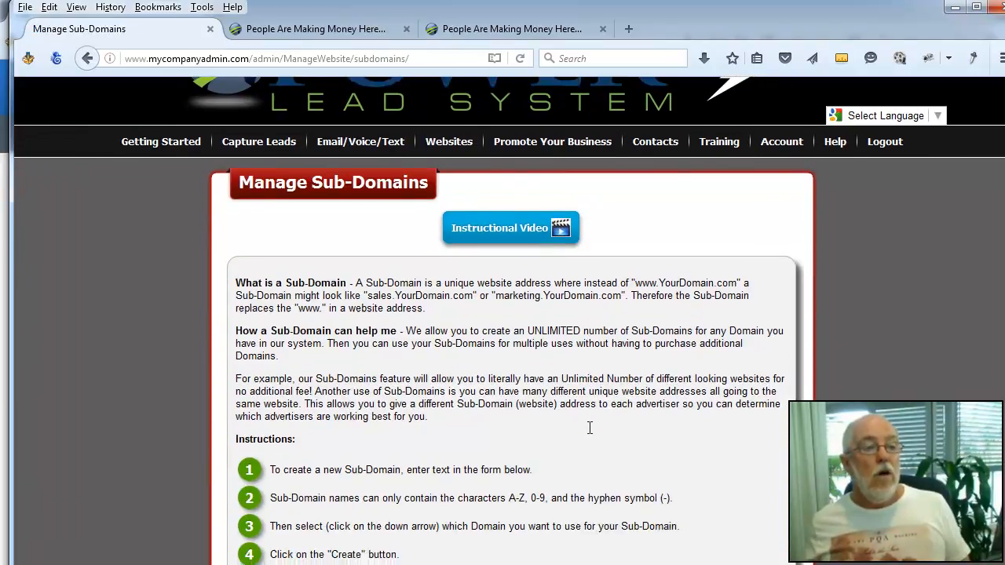
left_click(359, 517)
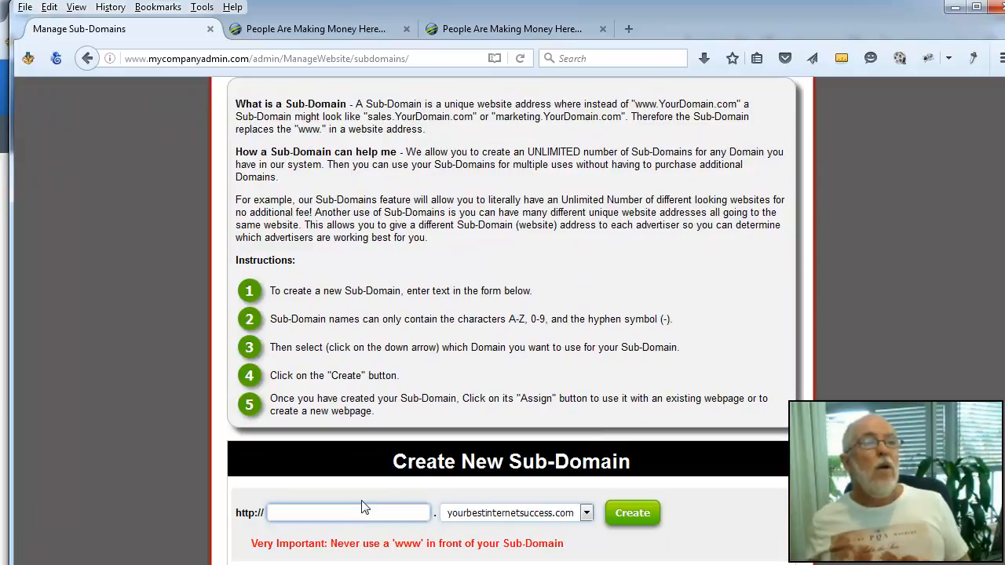
Check the "Making Money Here..." wording in the live page's headline and return to the new sub-domain's name field.
left_click(523, 28)
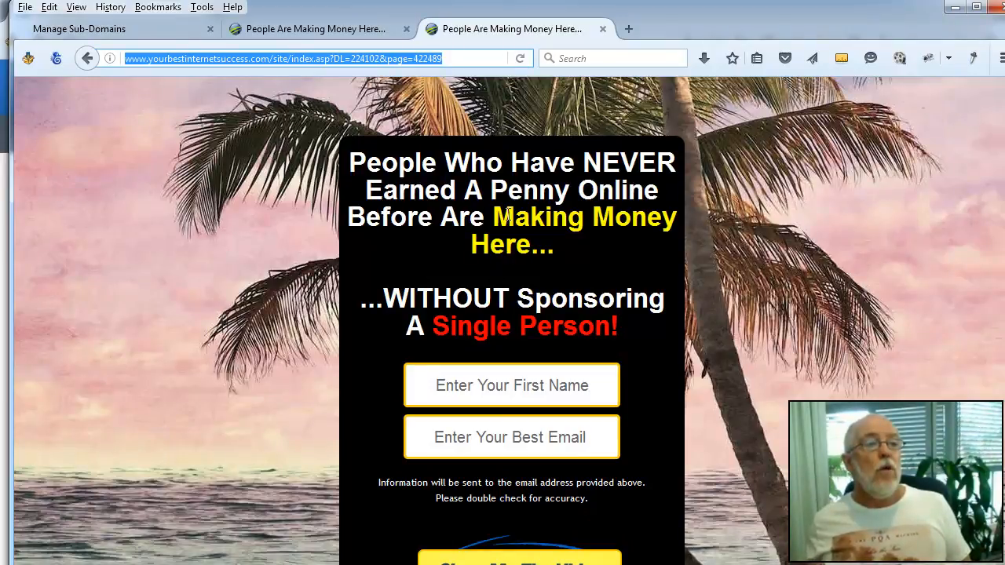
left_click_drag(495, 213, 570, 247)
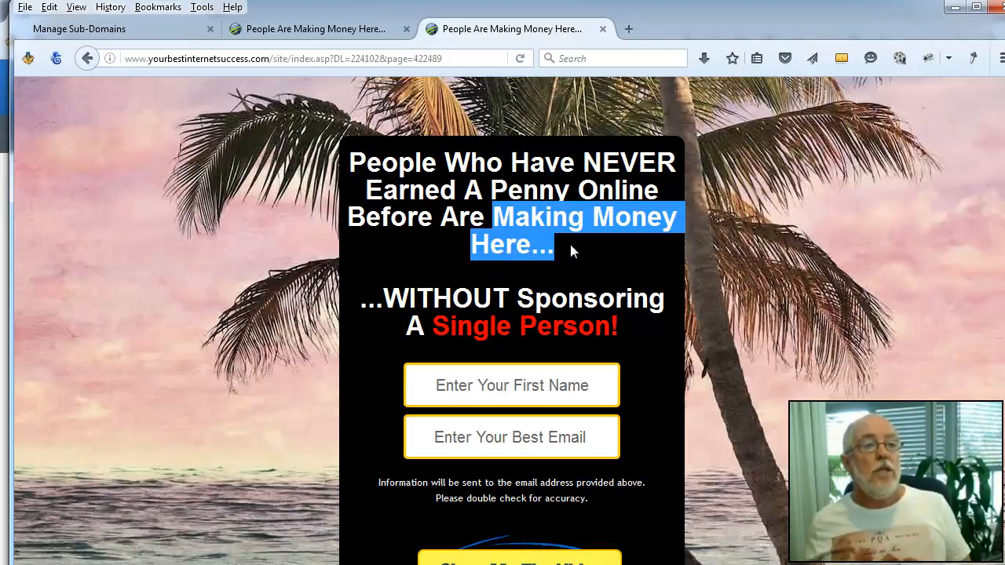
left_click(169, 28)
left_click(311, 511)
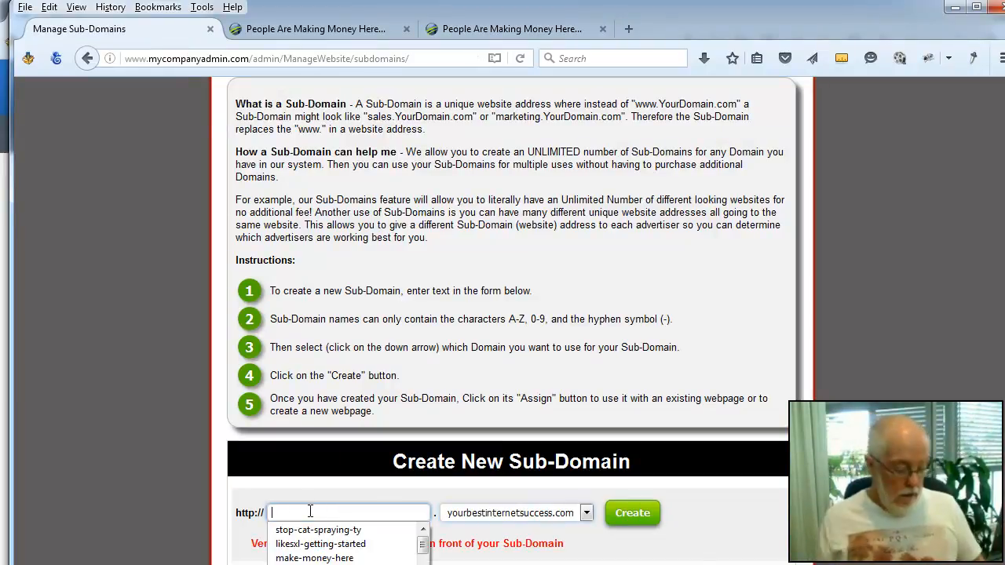
type("MAKING-MONEY")
key("BackSpace")
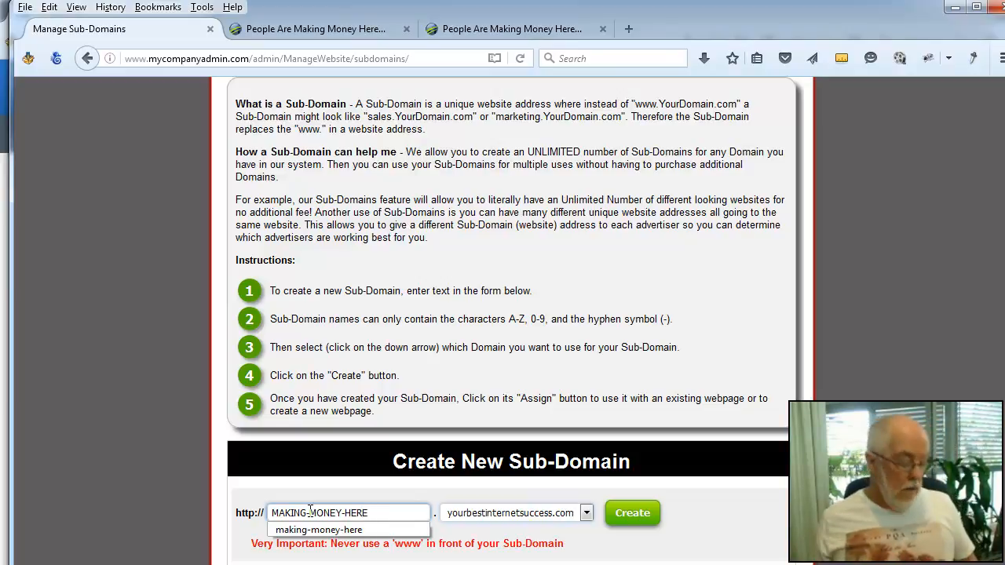
key("BackSpace")
key("BackSpace")
key("BackSpace")
key("BackSpace")
key("BackSpace")
key("BackSpace")
key("BackSpace")
key("BackSpace")
key("BackSpace")
key("BackSpace")
key("BackSpace")
key("BackSpace")
key("BackSpace")
key("BackSpace")
key("BackSpace")
key("BackSpace")
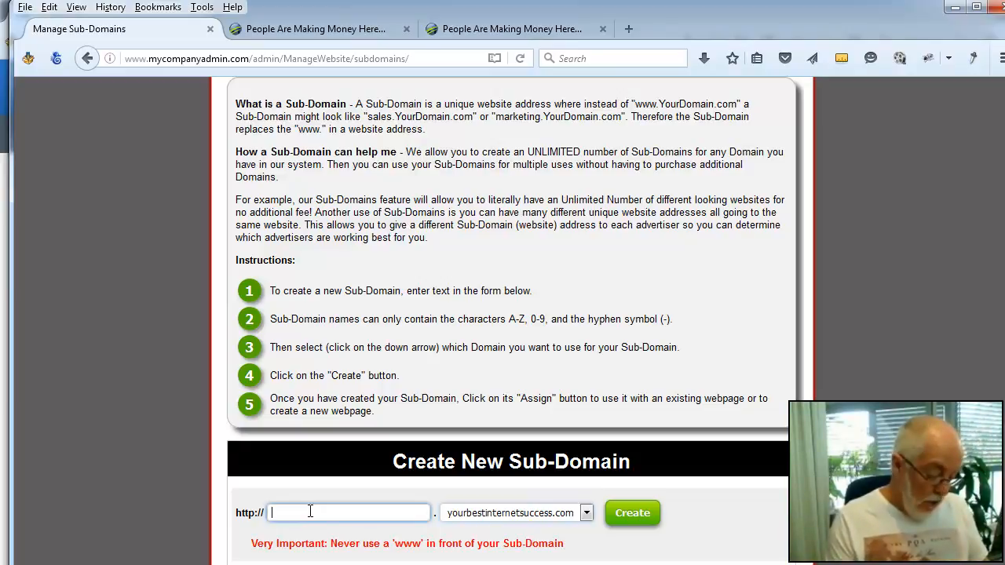
Create the sub-domain making-money-here on the yourbestinternetsuccess.com domain.
type("making-money-here")
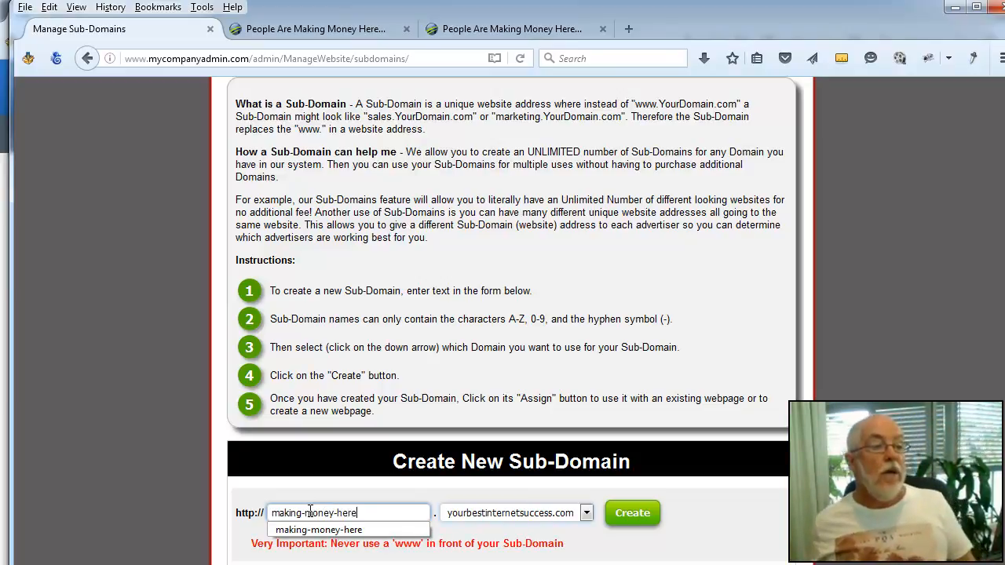
left_click(314, 530)
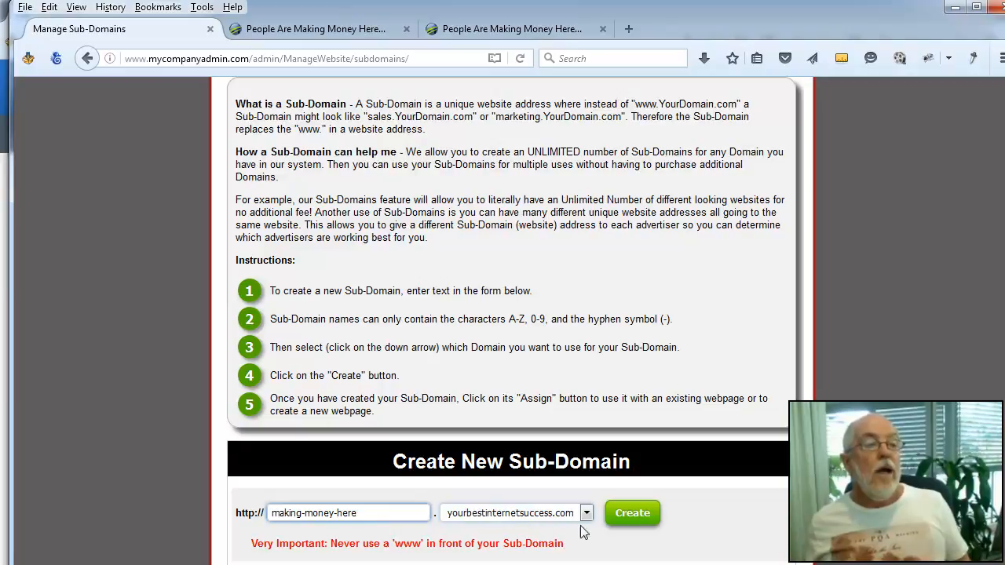
left_click(632, 513)
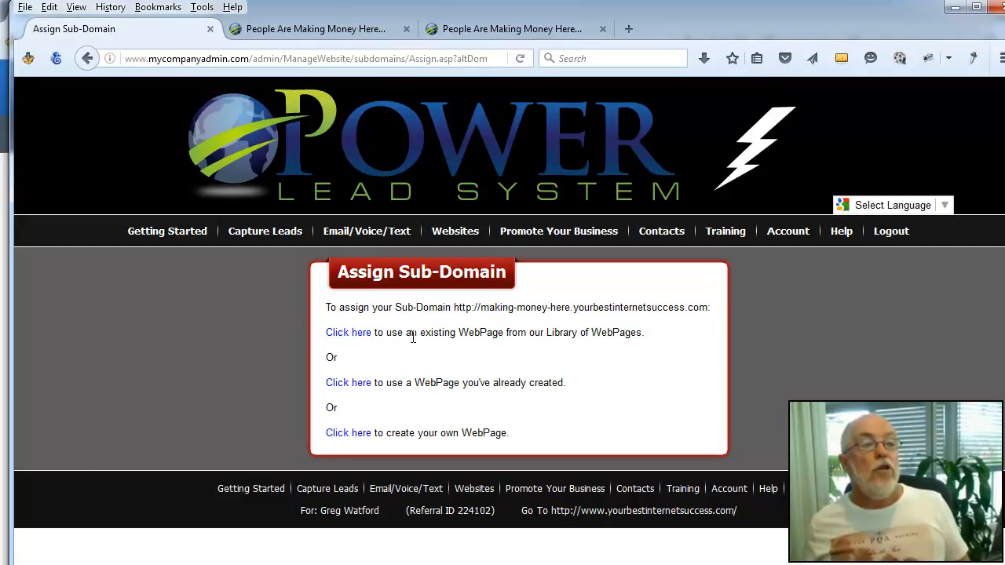
Choose to assign the new sub-domain to an existing webpage from the Library of WebPages and go to the landing page list.
left_click_drag(417, 332, 639, 331)
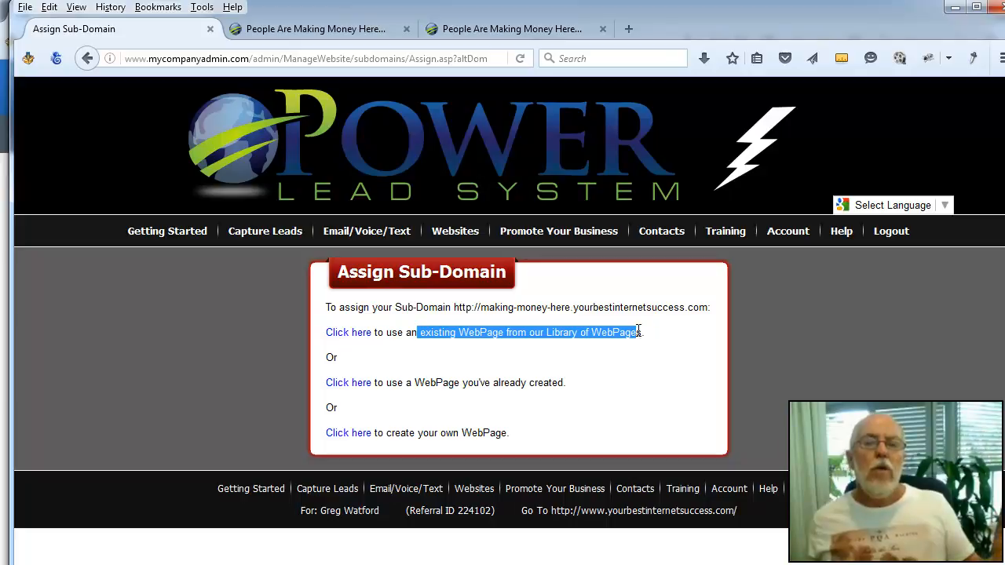
left_click(345, 336)
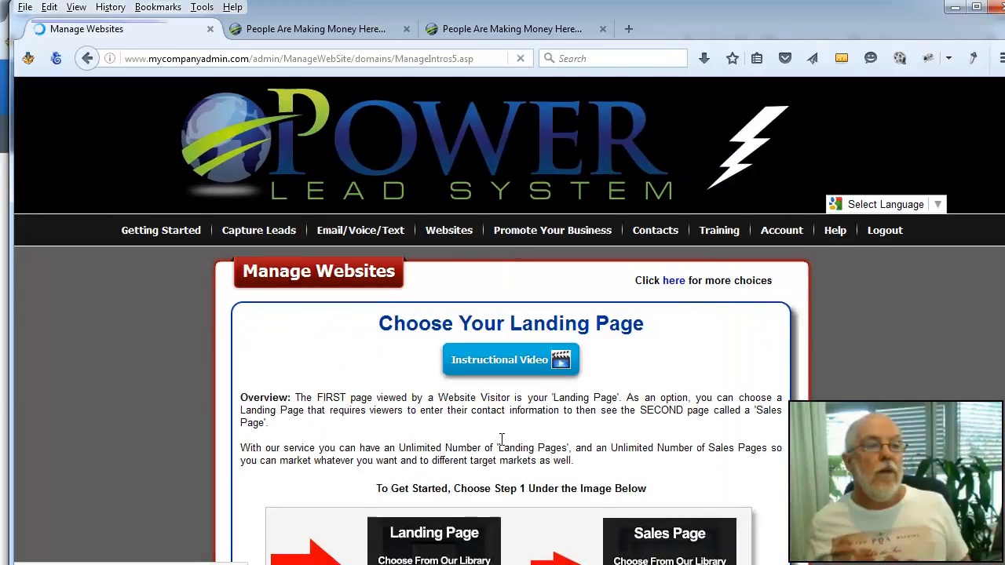
scroll(507, 437, "down", 5)
scroll(518, 424, "down", 5)
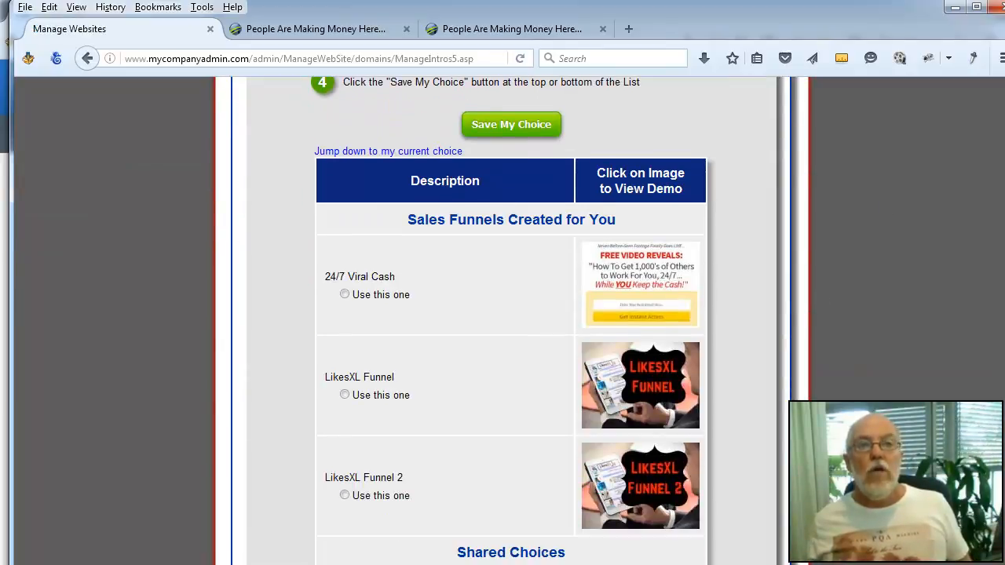
Select TEST LP 1 as the sub-domain's landing page and save the choice.
scroll(511, 314, "down", 20)
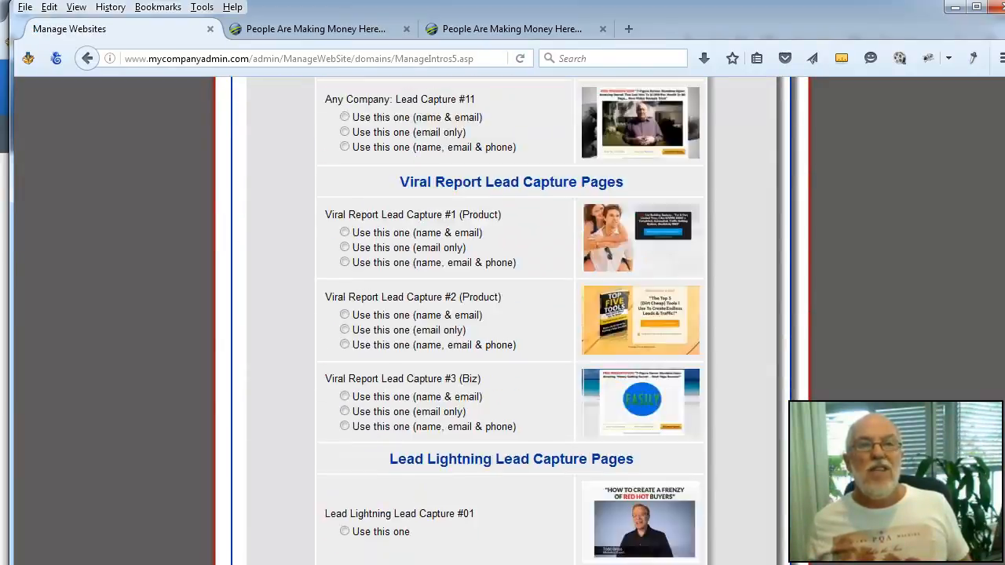
scroll(511, 314, "down", 20)
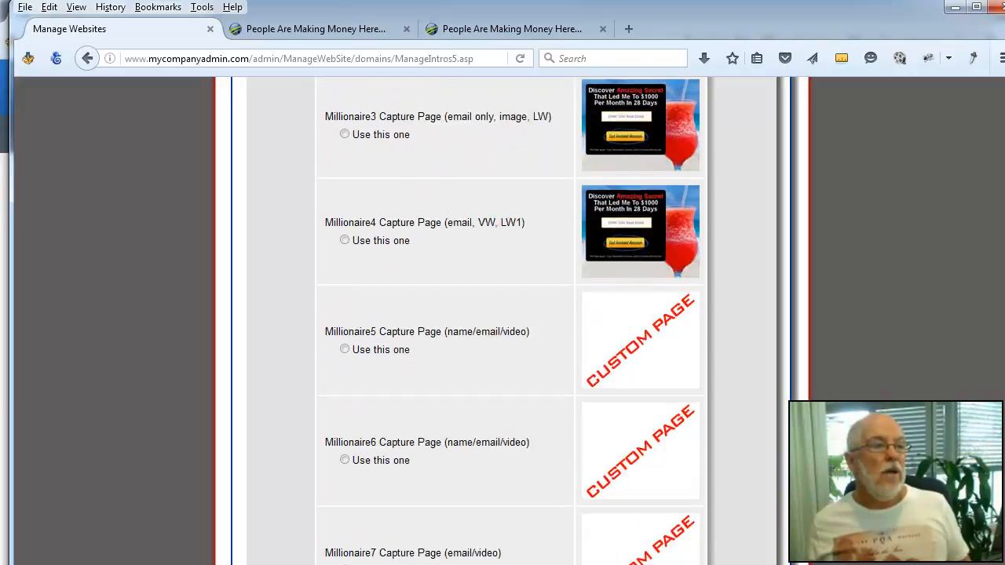
scroll(510, 314, "down", 20)
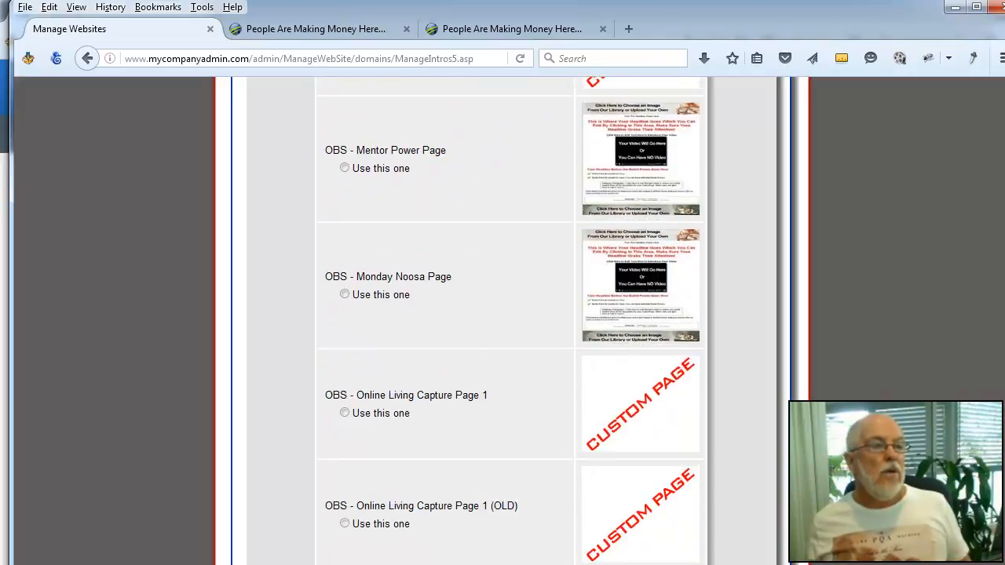
scroll(510, 314, "down", 20)
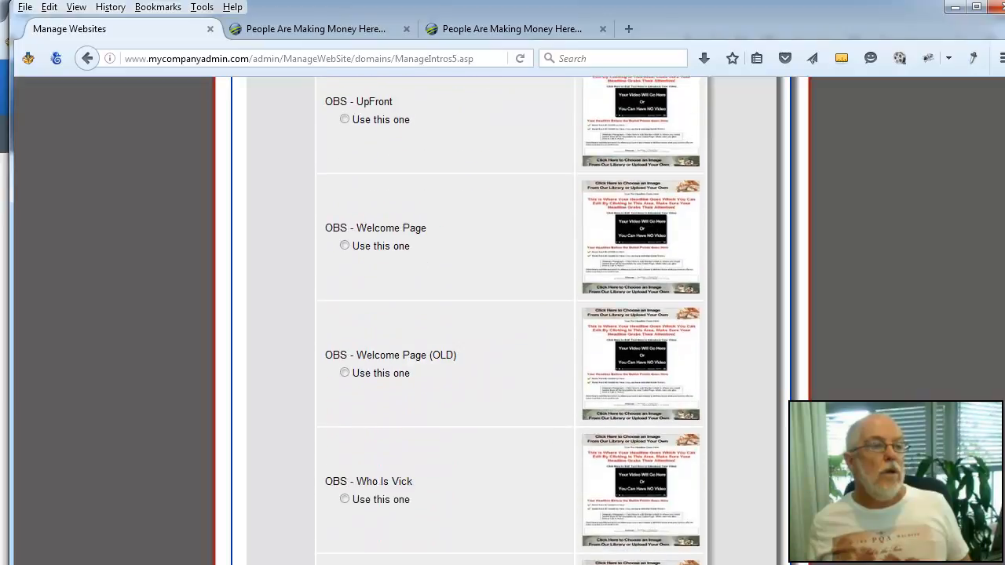
scroll(510, 314, "down", 12)
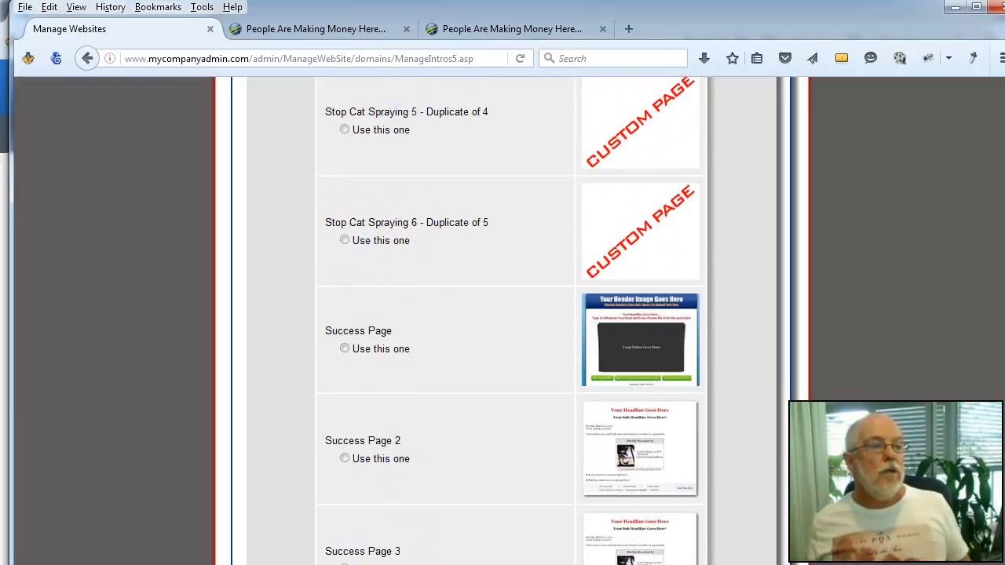
scroll(511, 314, "down", 8)
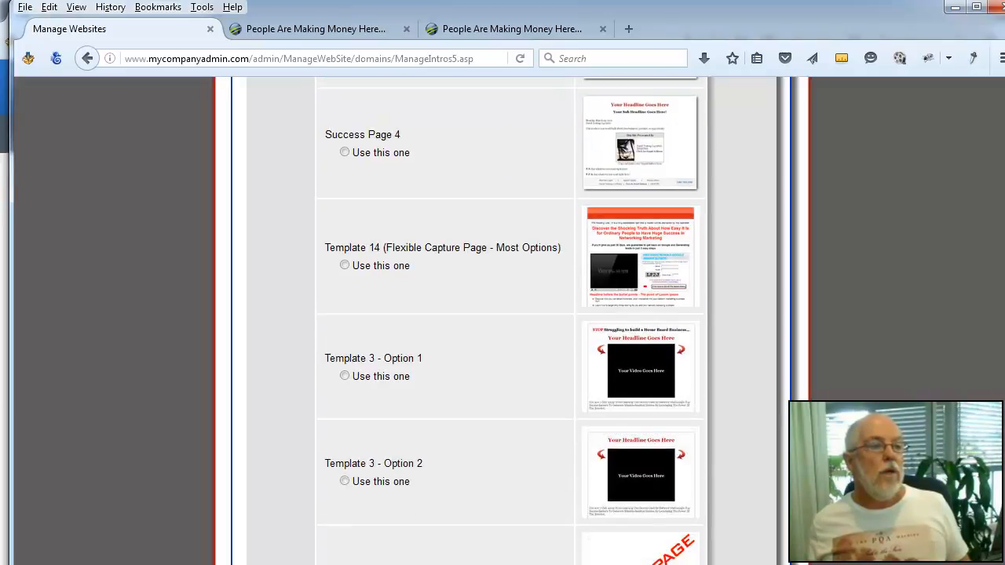
scroll(474, 506, "down", 1)
left_click_drag(330, 480, 369, 482)
left_click(345, 500)
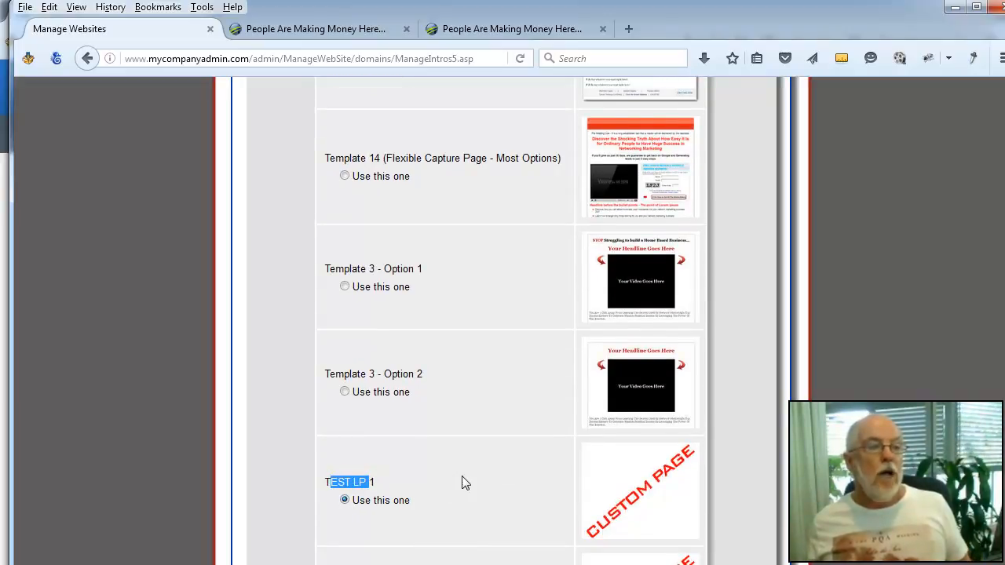
scroll(464, 483, "down", 5)
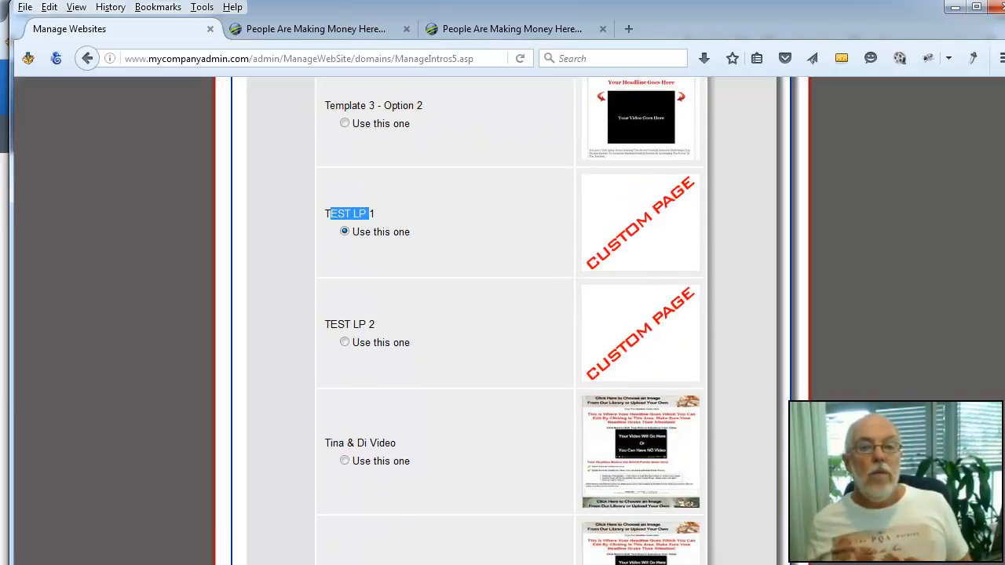
scroll(463, 483, "down", 8)
left_click(513, 427)
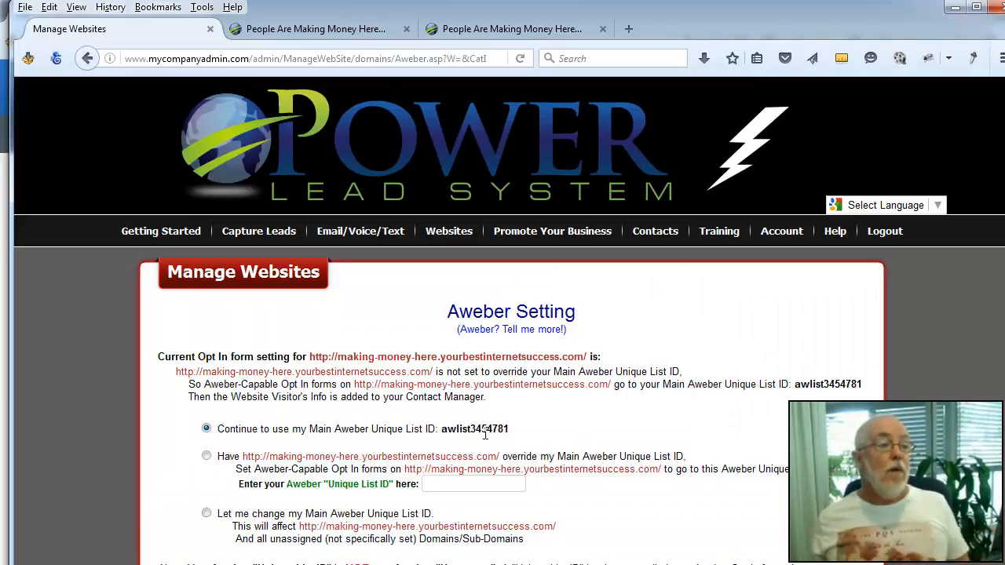
Set the making-money-here sub-domain to override the main Aweber Unique List ID and get its list ID field ready for entry.
left_click(207, 456)
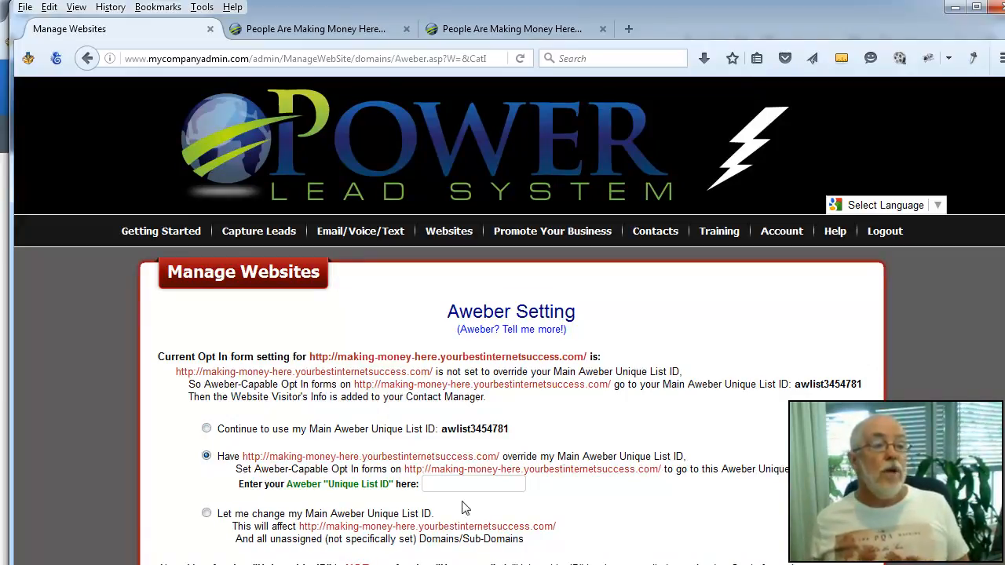
scroll(463, 508, "down", 2)
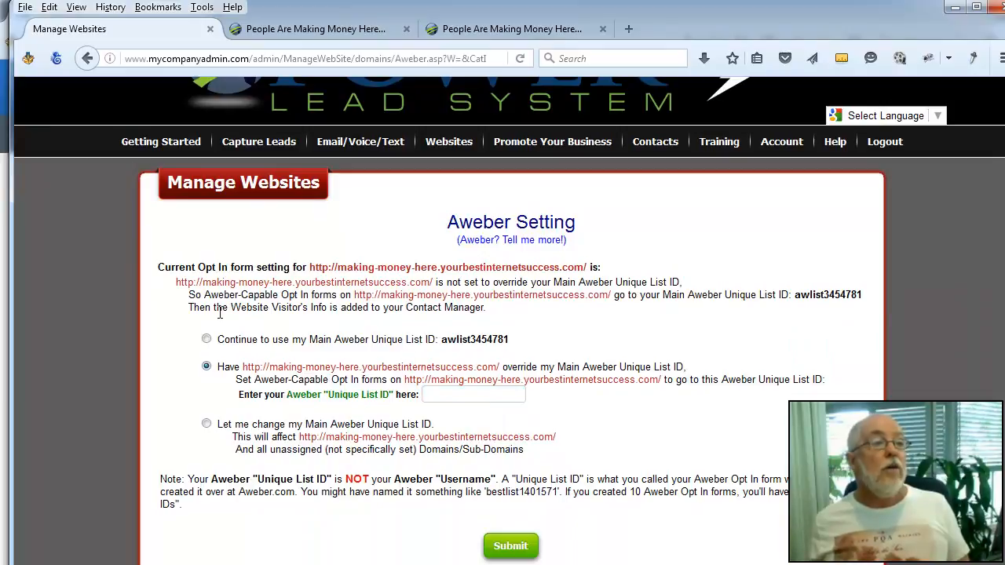
left_click_drag(456, 339, 508, 339)
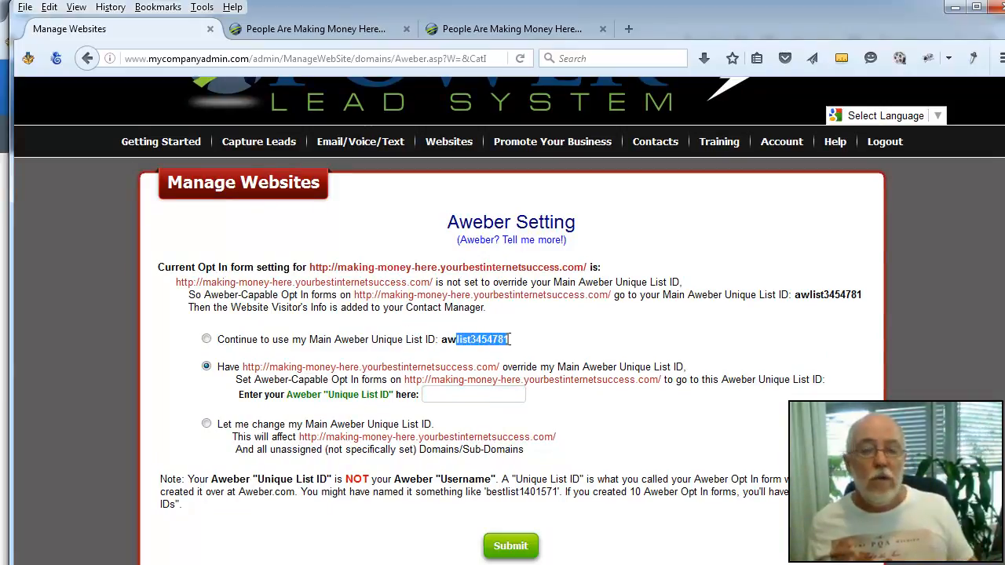
left_click(492, 399)
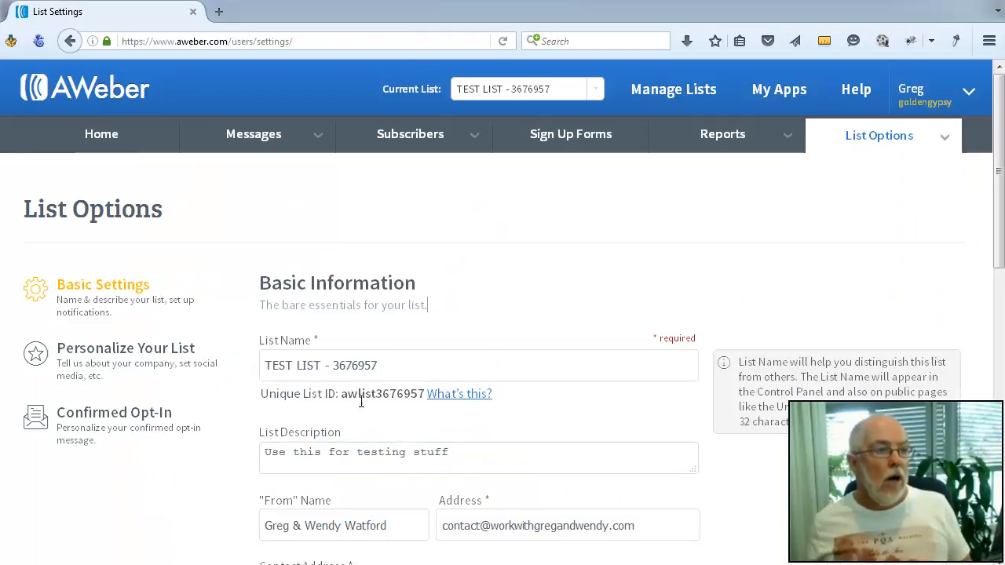
Switch to AWeber and copy the Unique List ID of TEST LIST from its basic list settings.
left_click_drag(342, 394, 426, 397)
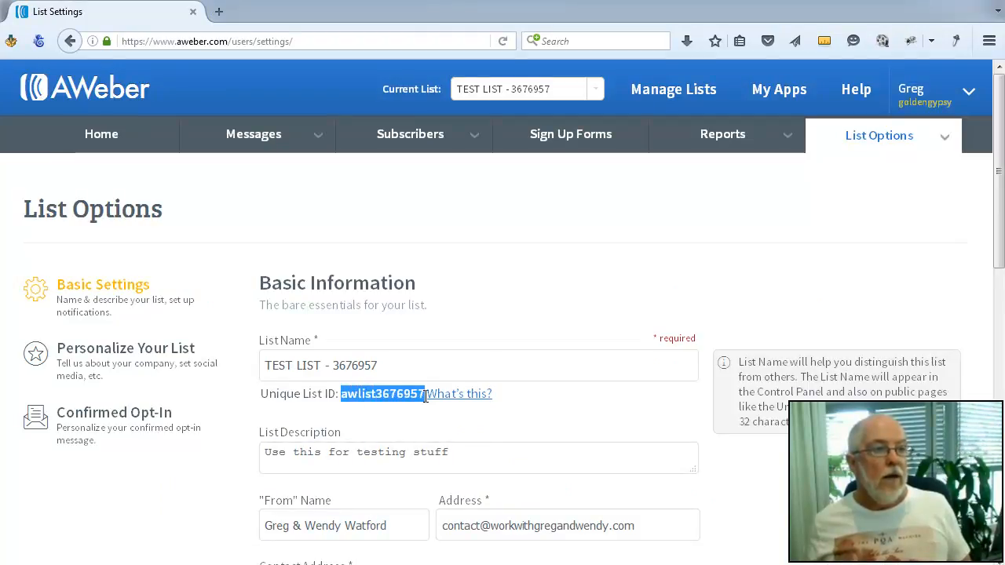
right_click(406, 397)
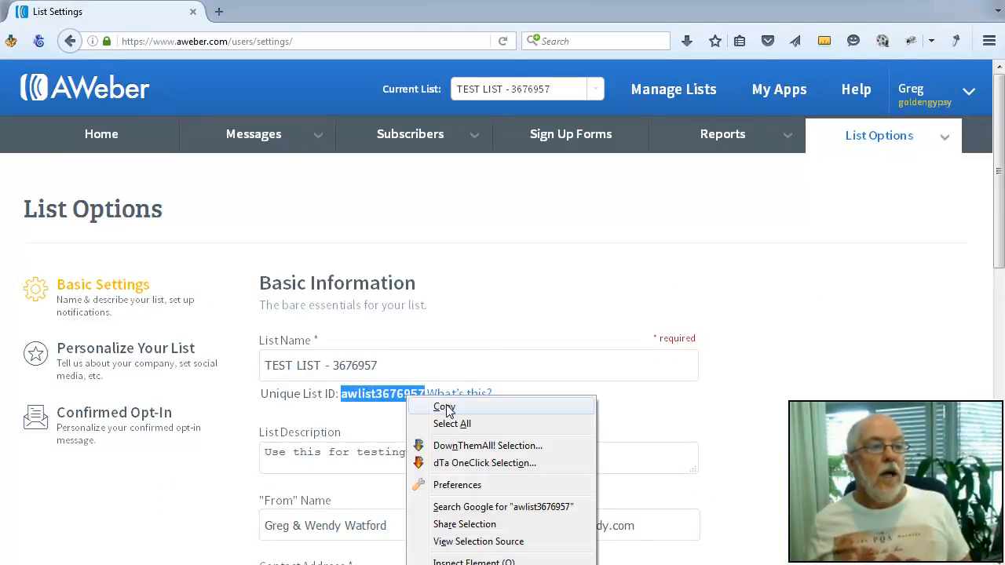
left_click(448, 412)
Switch back to Power Lead System and paste awlist3676957 as the sub-domain's Aweber Unique List ID.
key("alt+Tab")
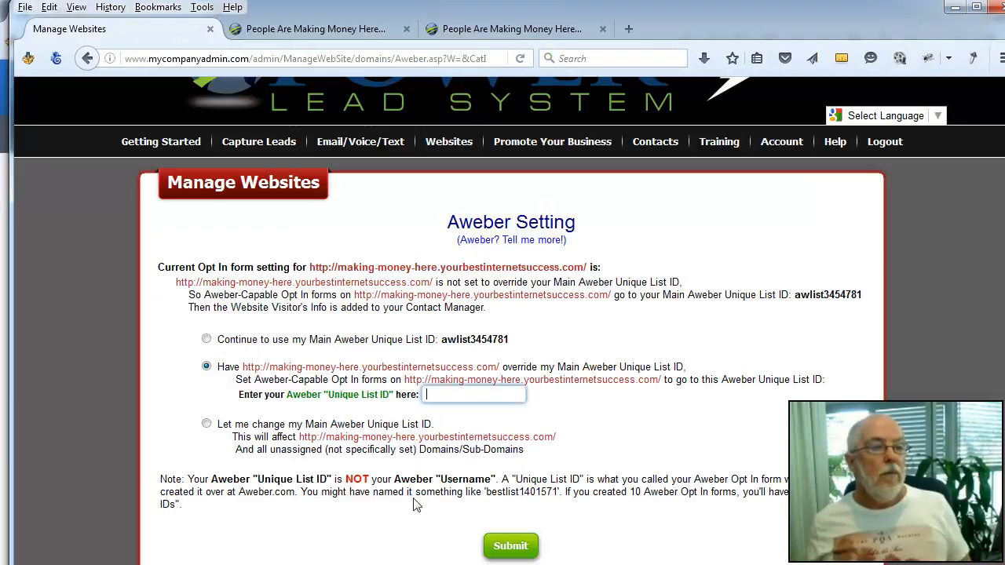
right_click(463, 395)
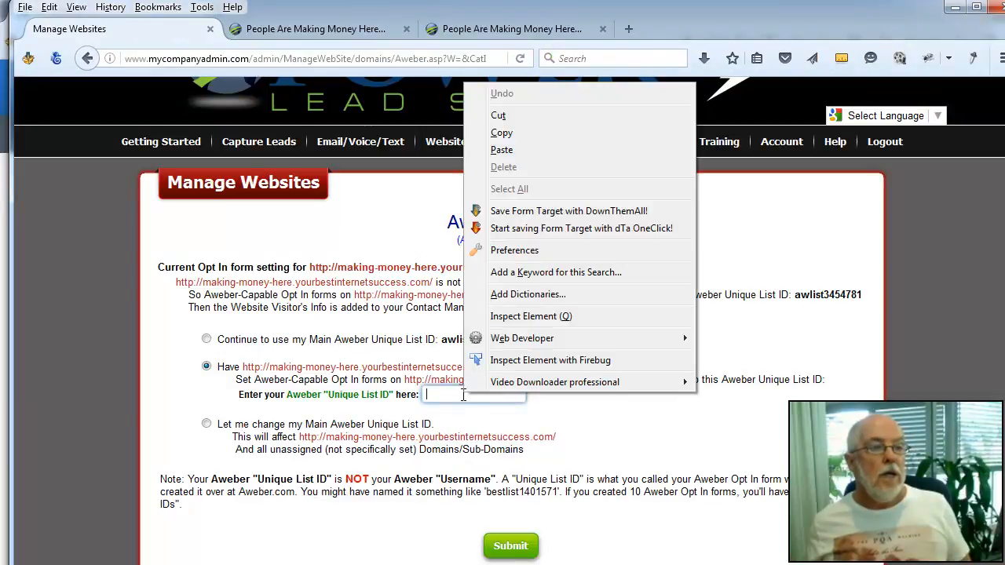
left_click(519, 154)
mouse_move(518, 157)
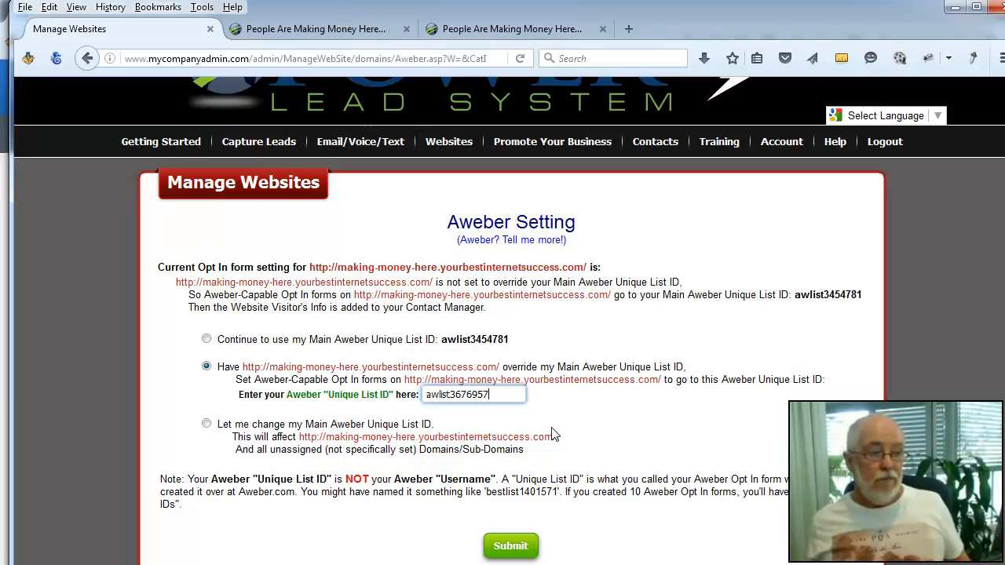
Submit the Aweber Unique List ID override for the making-money-here sub-domain and continue to the sales page choice.
left_click(520, 551)
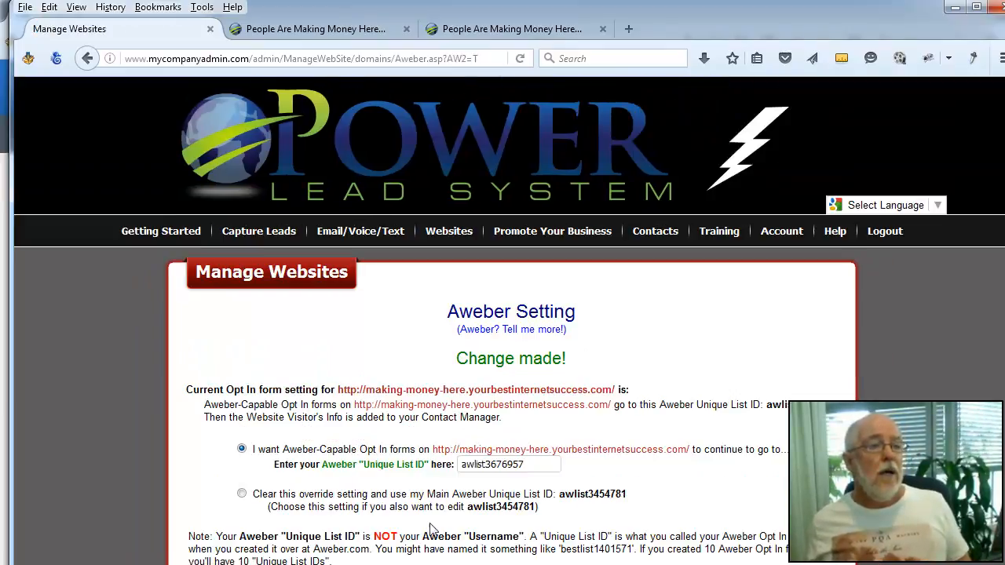
scroll(418, 489, "down", 2)
left_click_drag(470, 271, 571, 278)
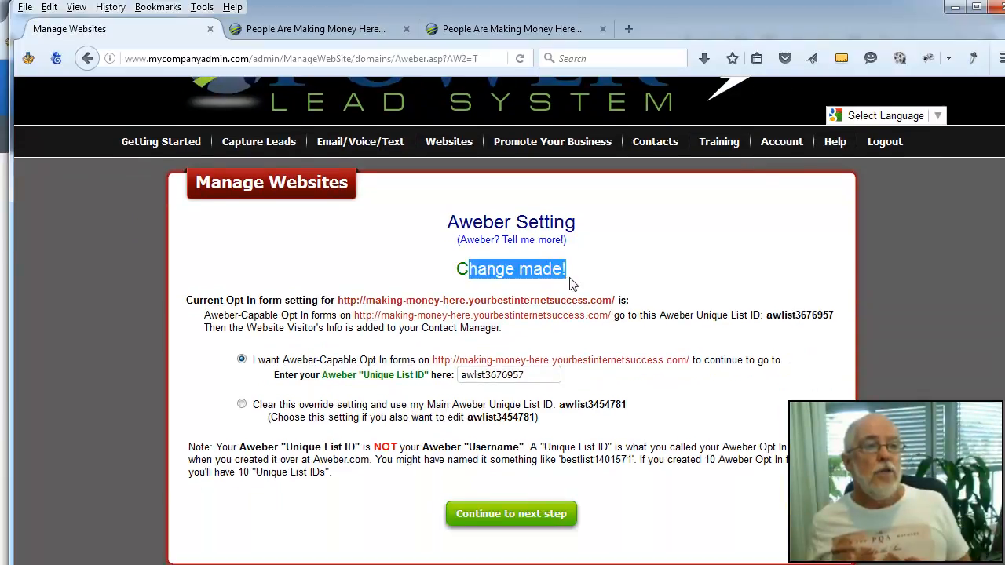
left_click(512, 515)
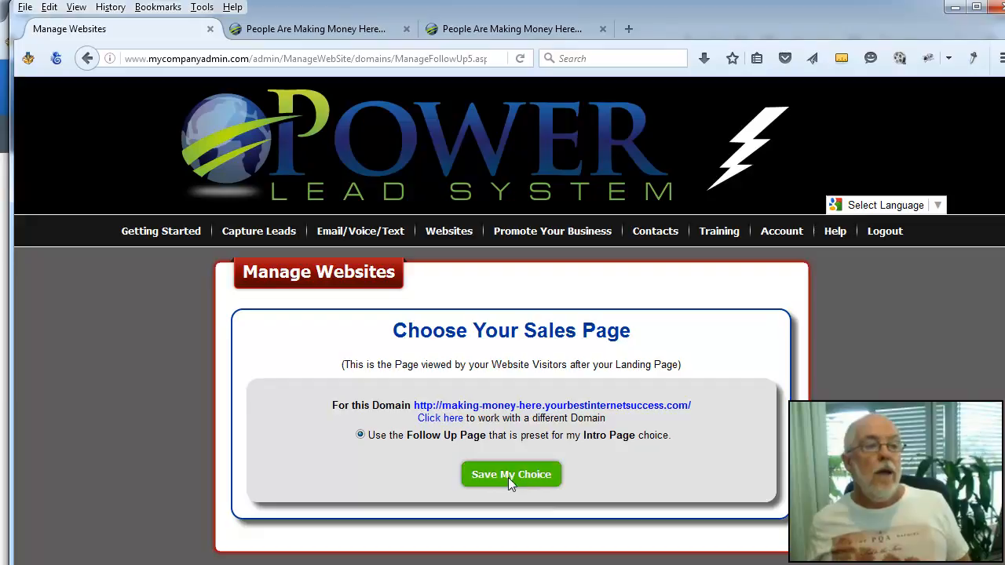
Save the preset Follow Up Page as the sales page and choose not to send an autoresponder campaign.
left_click(509, 476)
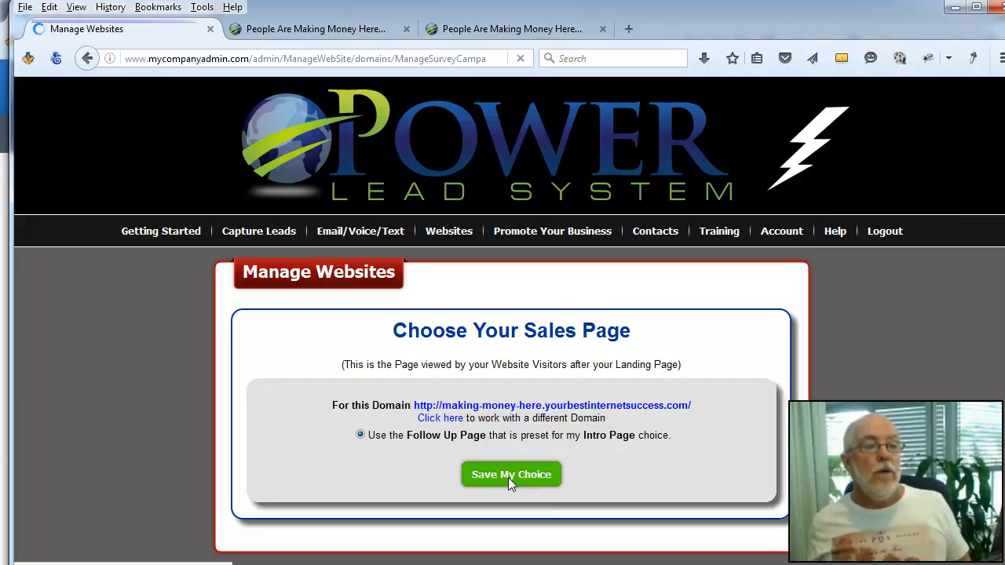
scroll(496, 455, "down", 2)
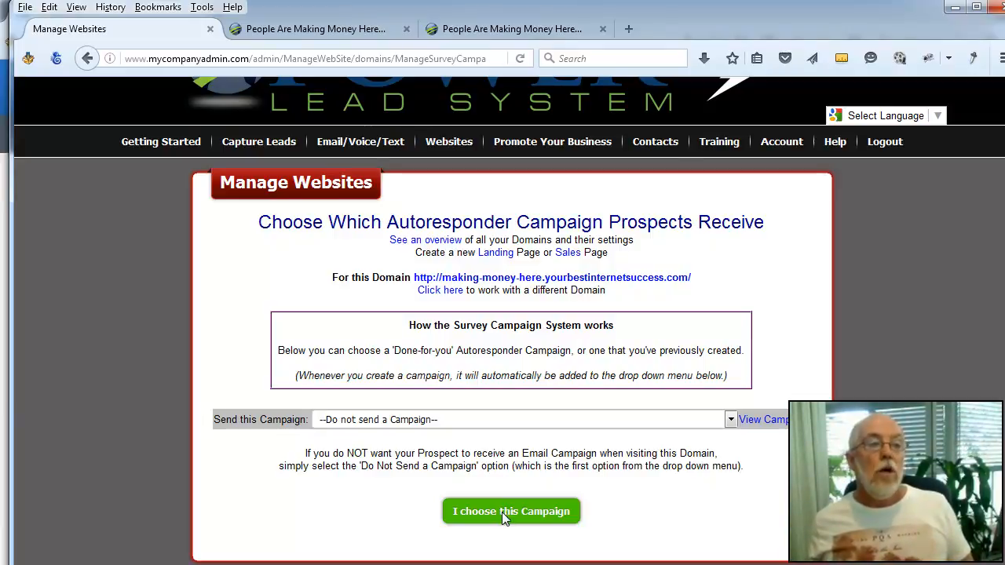
left_click(525, 512)
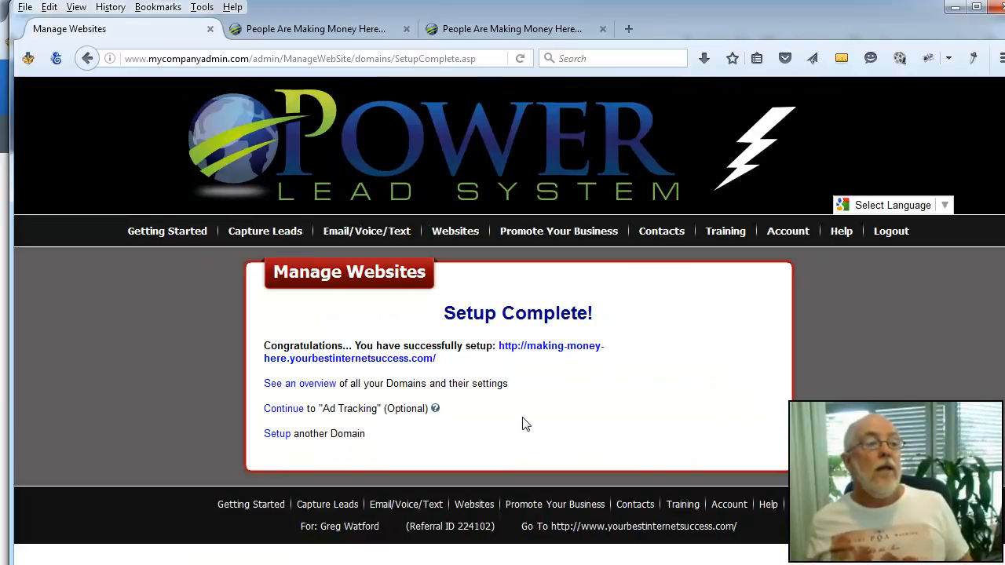
Open the making-money-here sub-domain in a new browser tab and look over its address and live landing page.
right_click(530, 351)
left_click(575, 360)
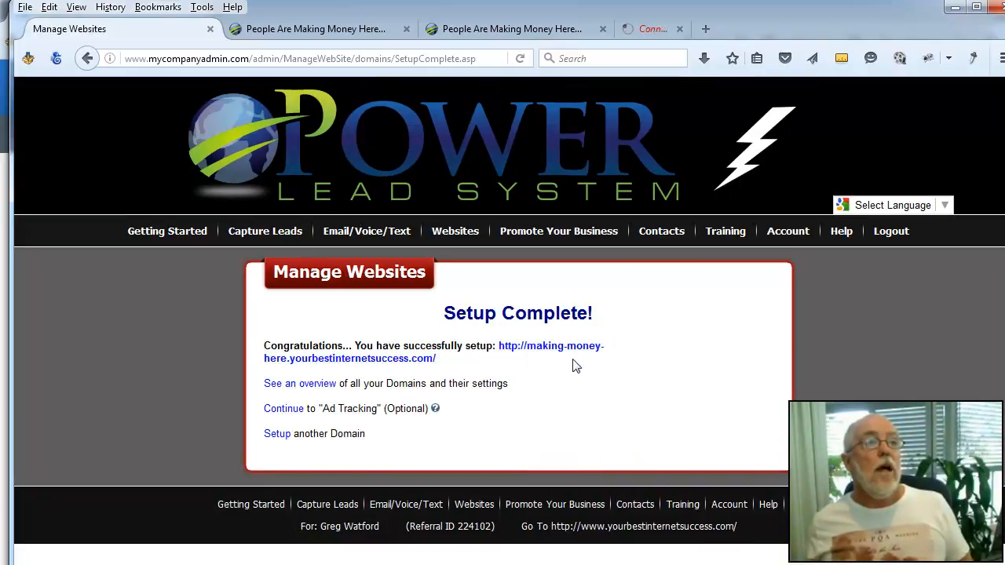
left_click(691, 29)
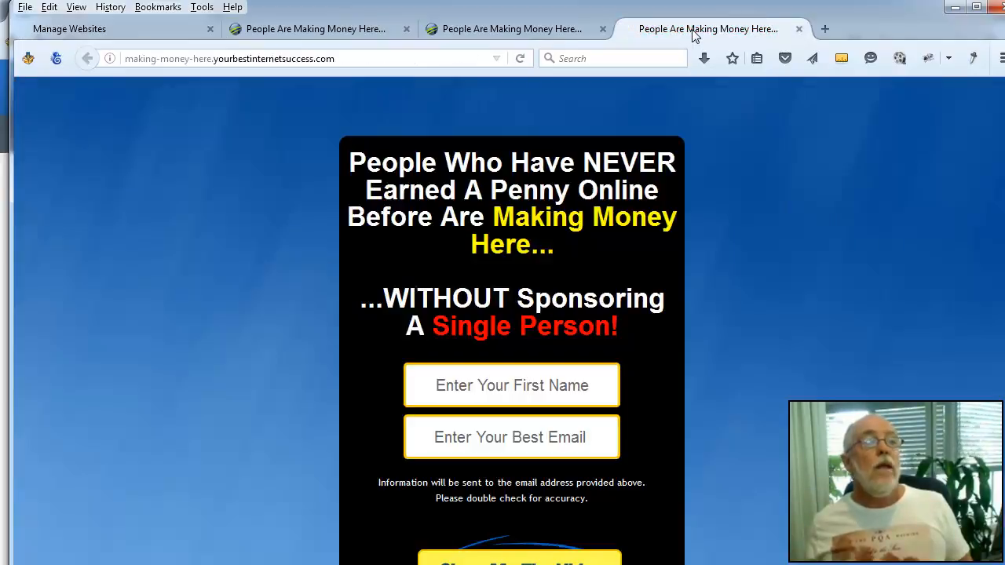
left_click_drag(342, 58, 116, 95)
scroll(455, 364, "down", 3)
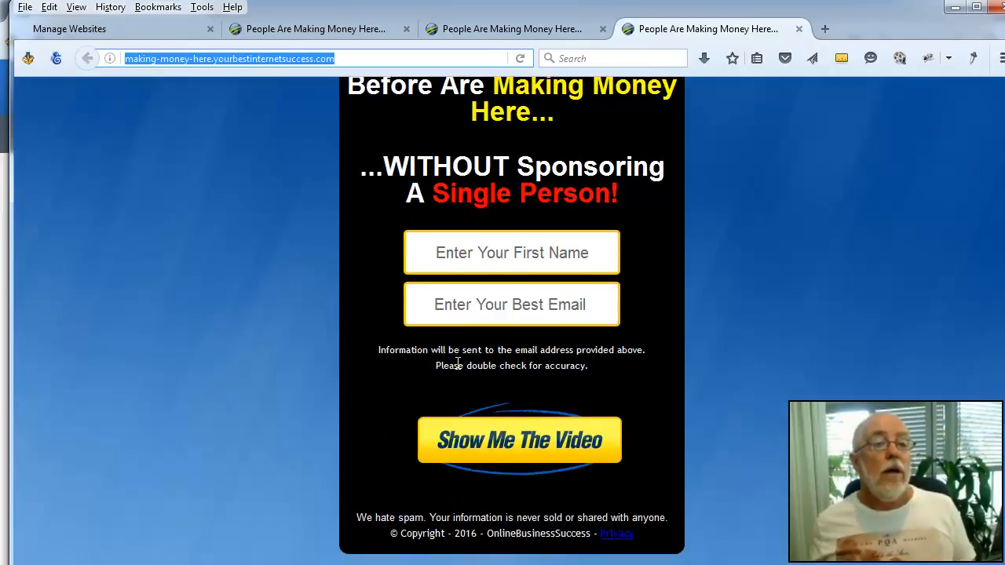
scroll(458, 363, "up", 3)
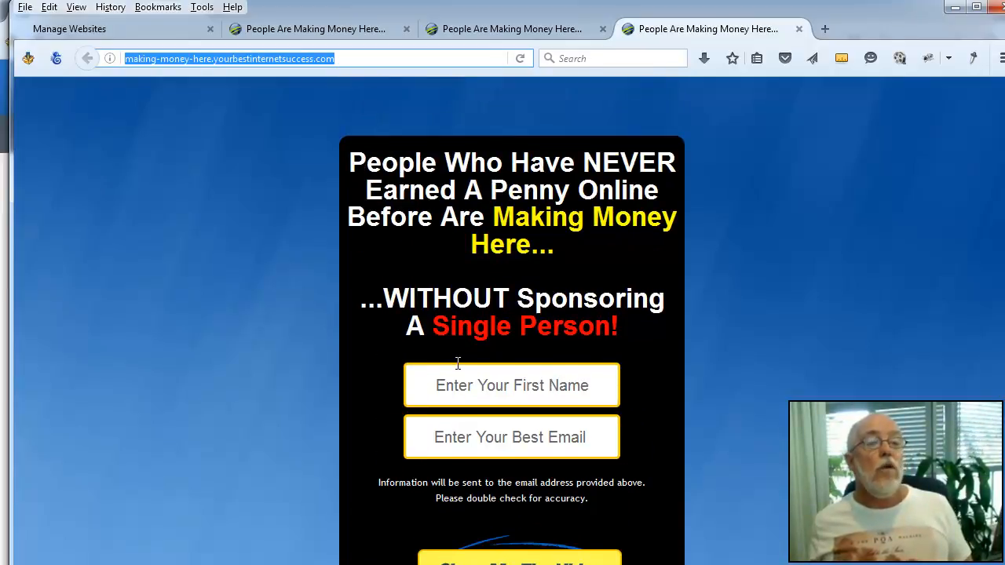
Open TEST LP 2 from My WebPages in the admin site and examine its current background.
left_click(143, 33)
mouse_move(265, 231)
mouse_move(445, 236)
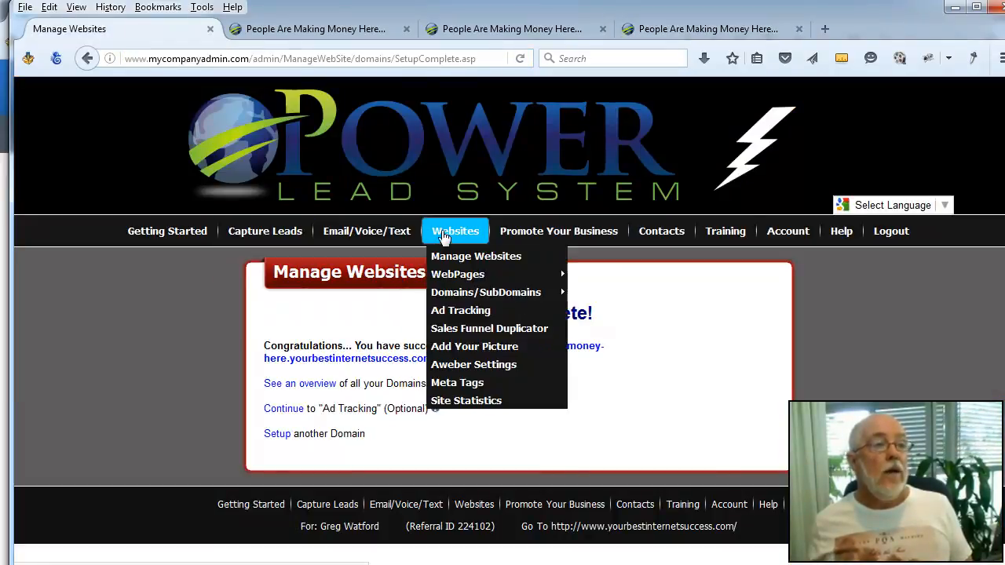
mouse_move(449, 277)
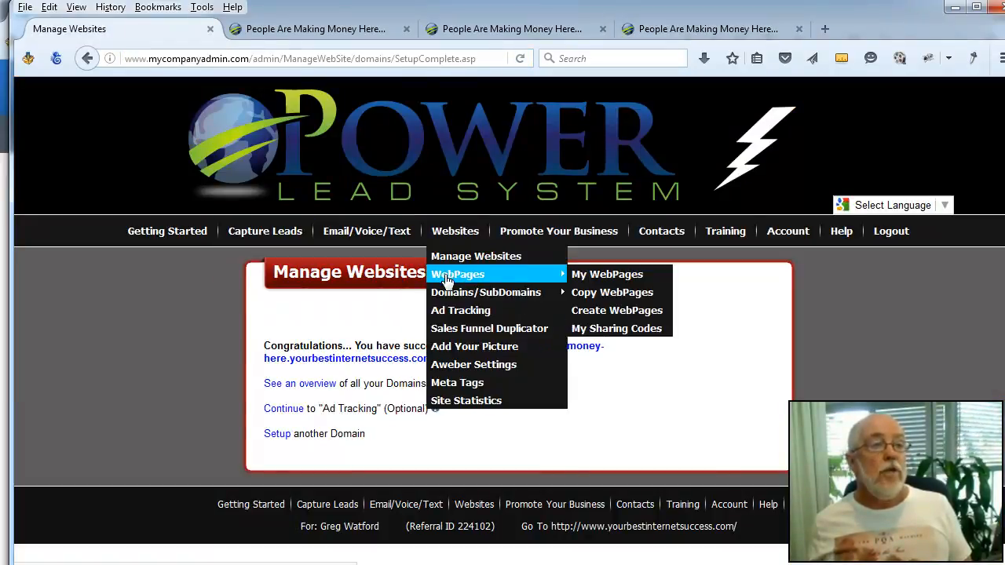
left_click(584, 276)
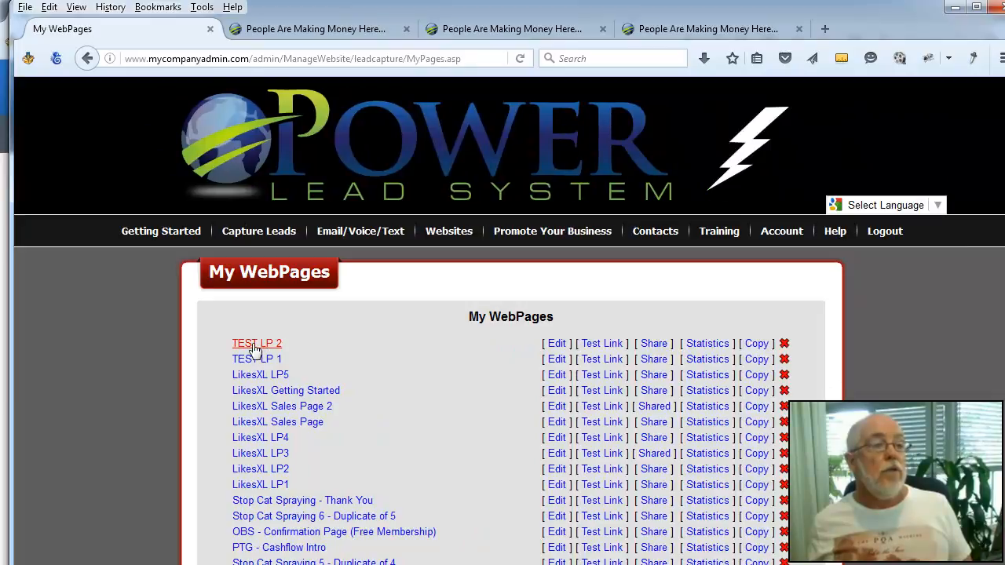
left_click(254, 345)
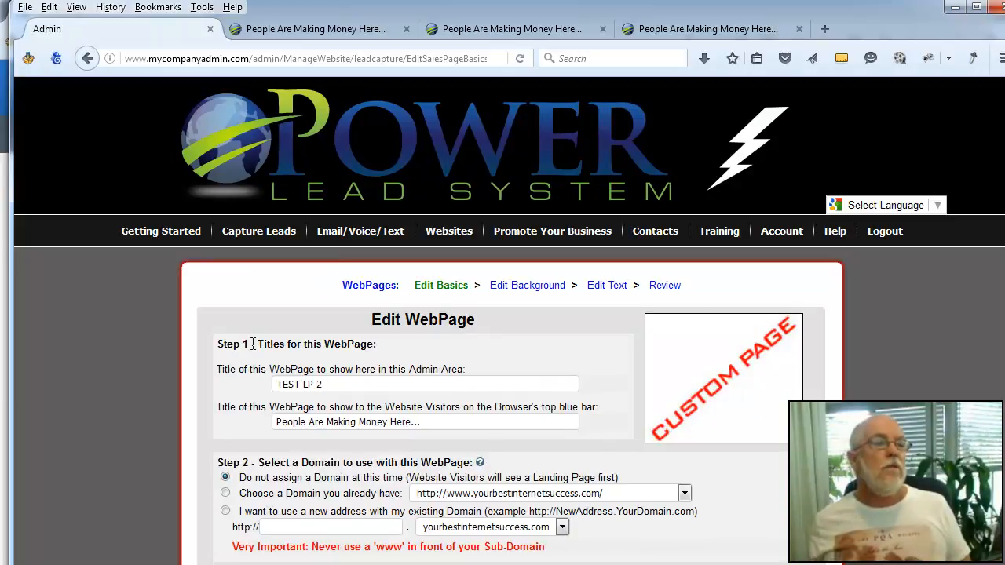
left_click(529, 286)
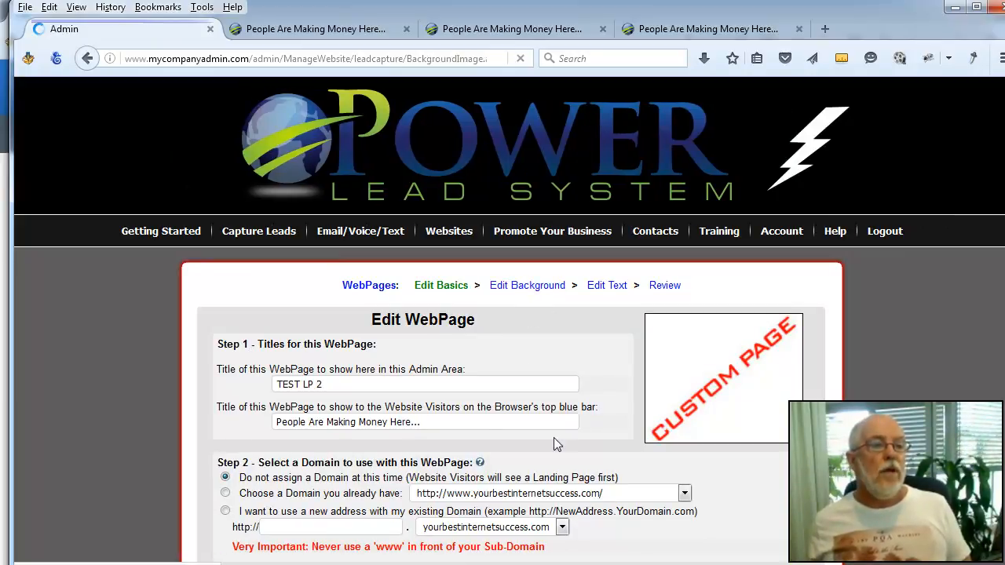
scroll(554, 450, "down", 3)
scroll(554, 454, "up", 3)
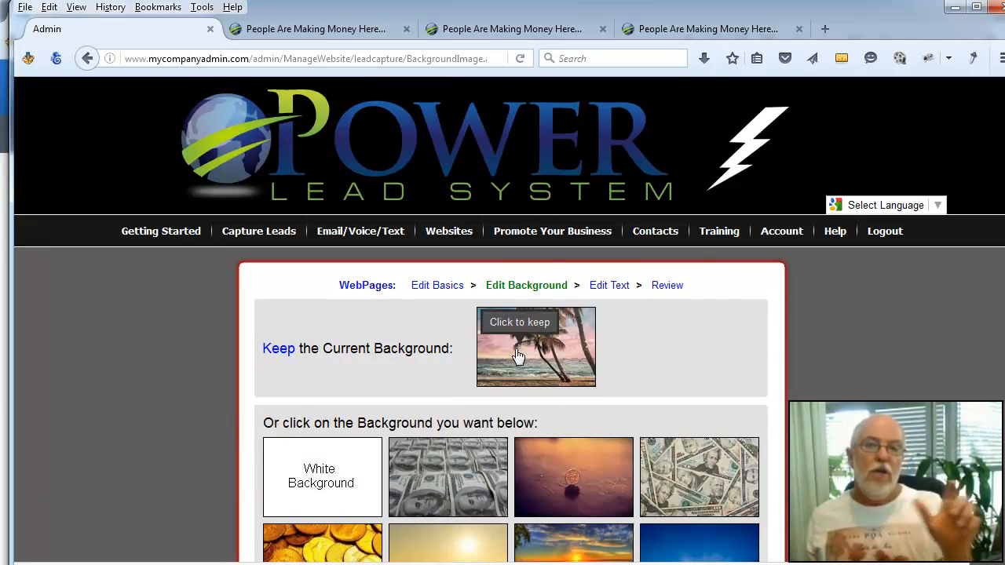
Find making-money-here among the existing sub-domains and start assigning it an existing WebPage from the library.
mouse_move(448, 239)
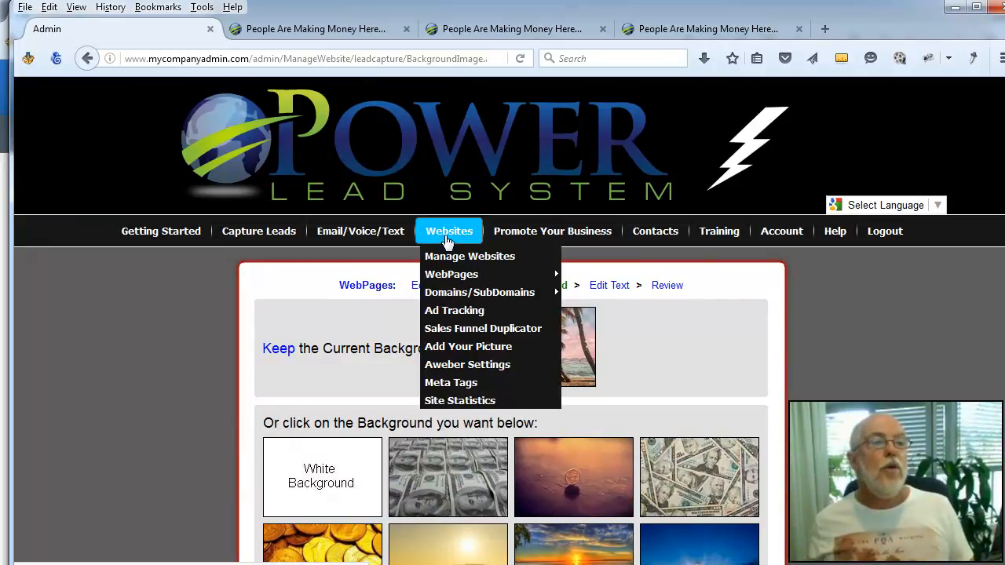
mouse_move(461, 294)
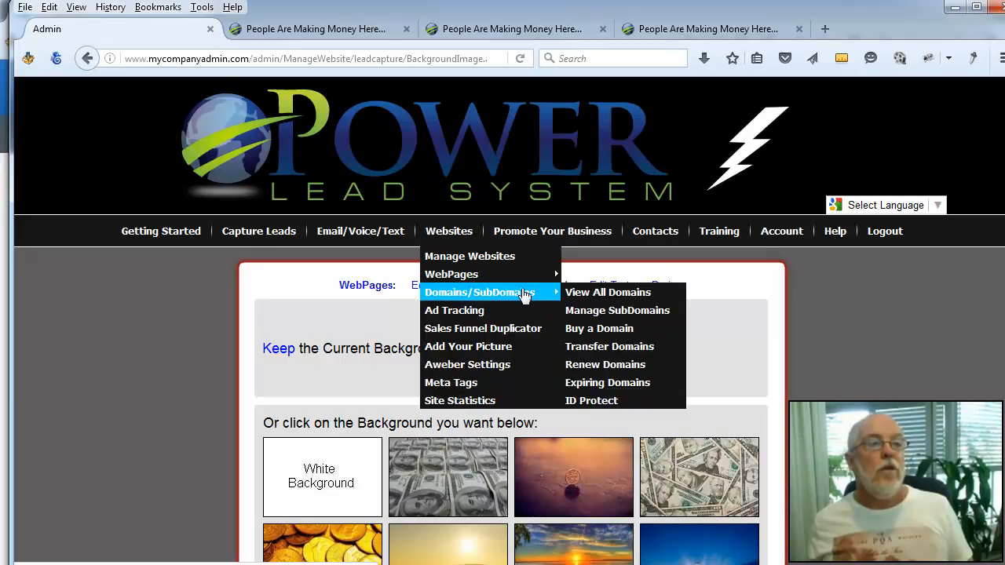
left_click(586, 311)
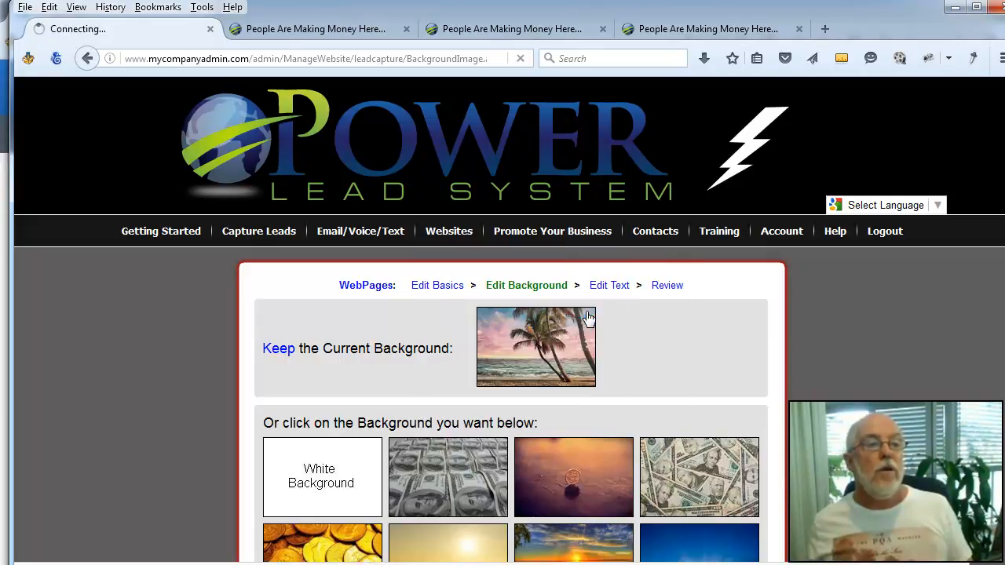
scroll(650, 465, "down", 15)
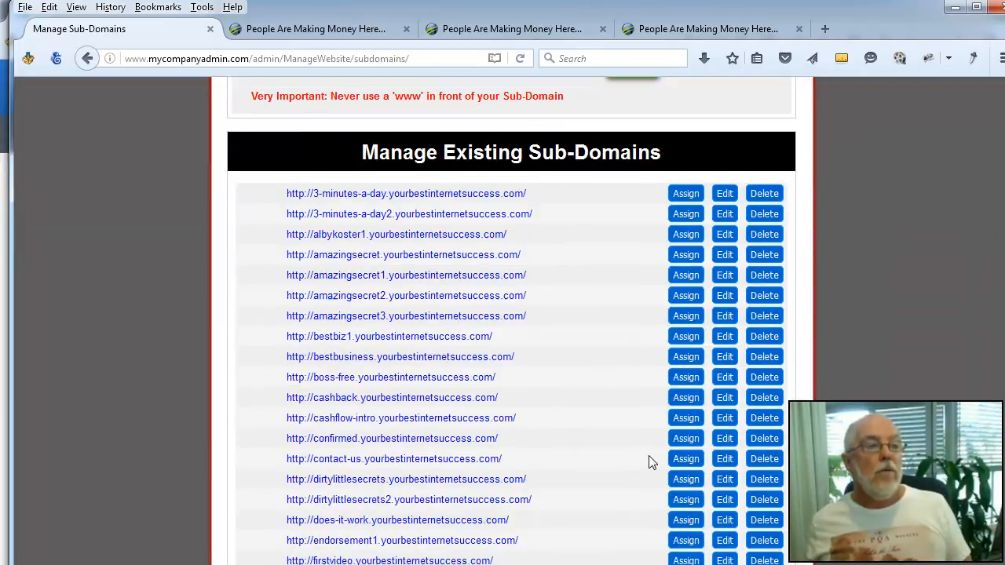
scroll(645, 462, "down", 2)
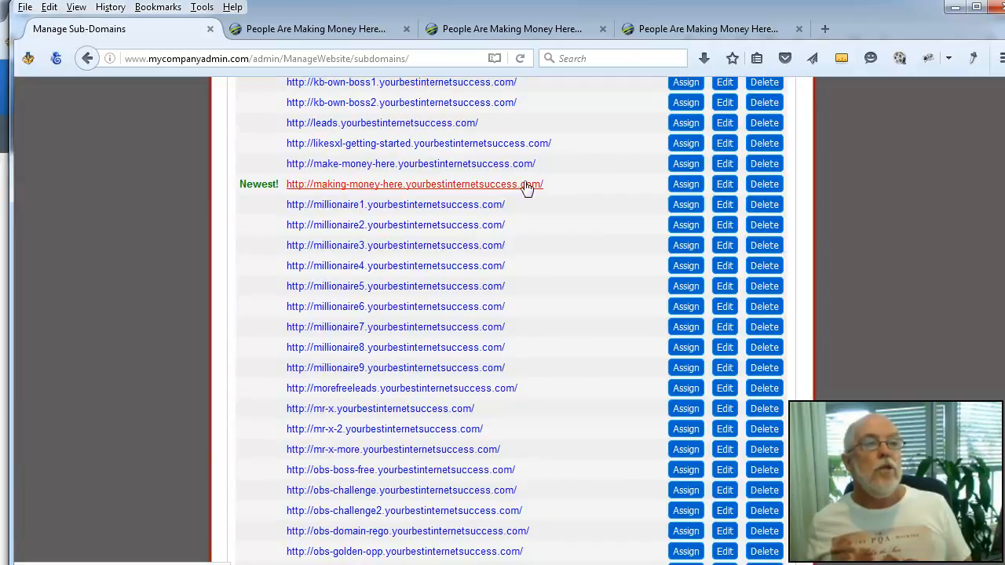
left_click(682, 189)
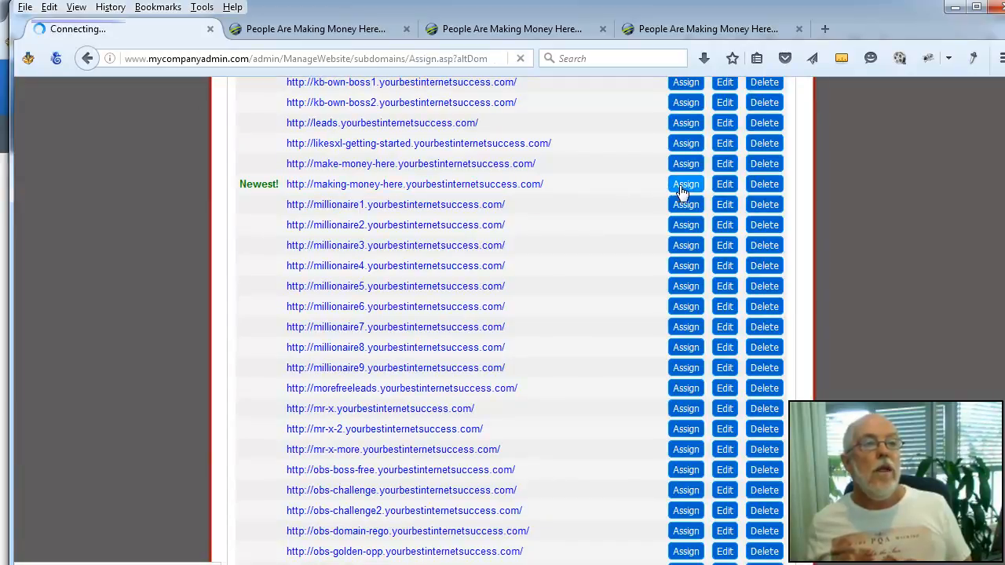
left_click(345, 333)
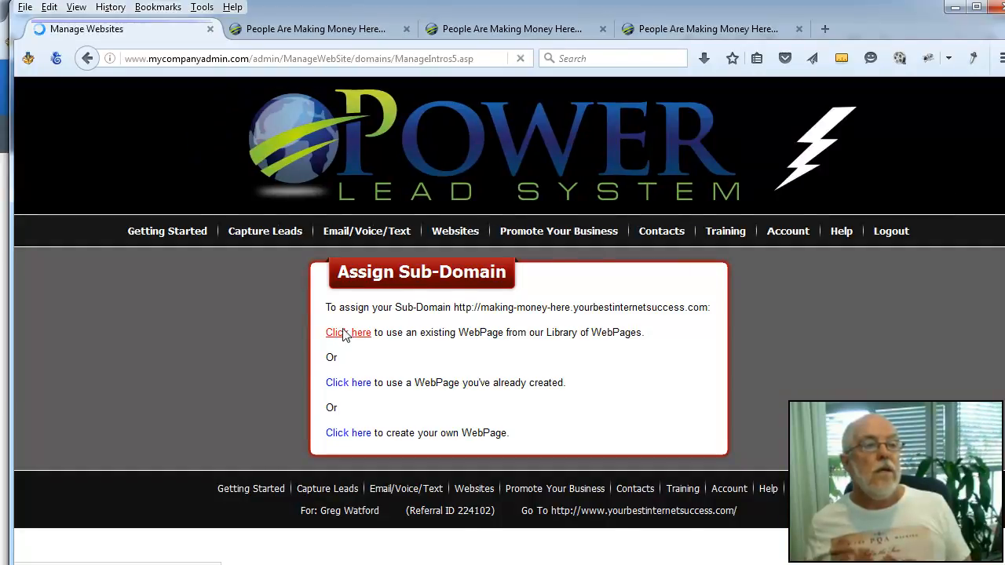
Select TEST LP 2 as the landing page for the making-money-here sub-domain and save the choice.
scroll(460, 408, "down", 10)
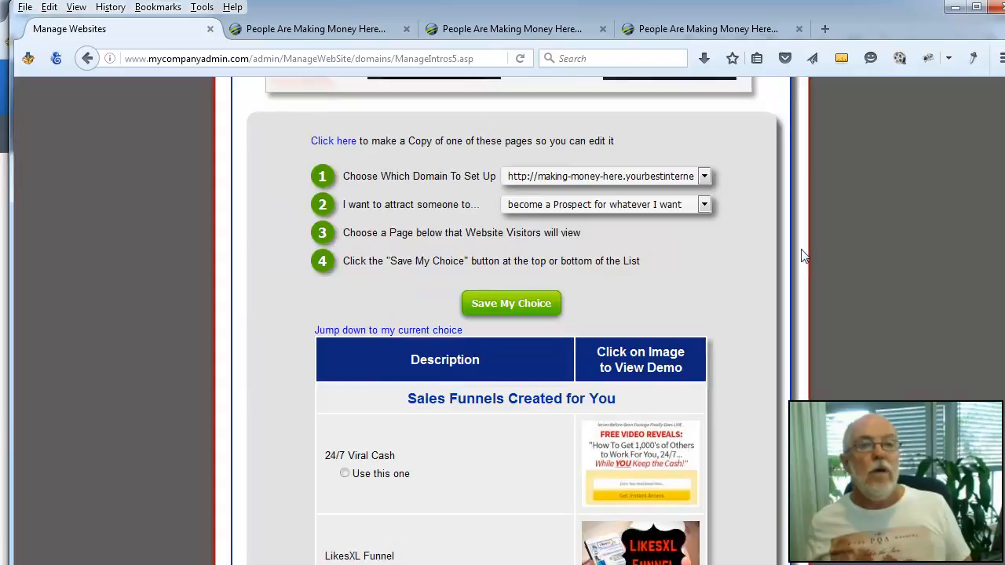
scroll(998, 194, "down", 10)
scroll(511, 322, "down", 20)
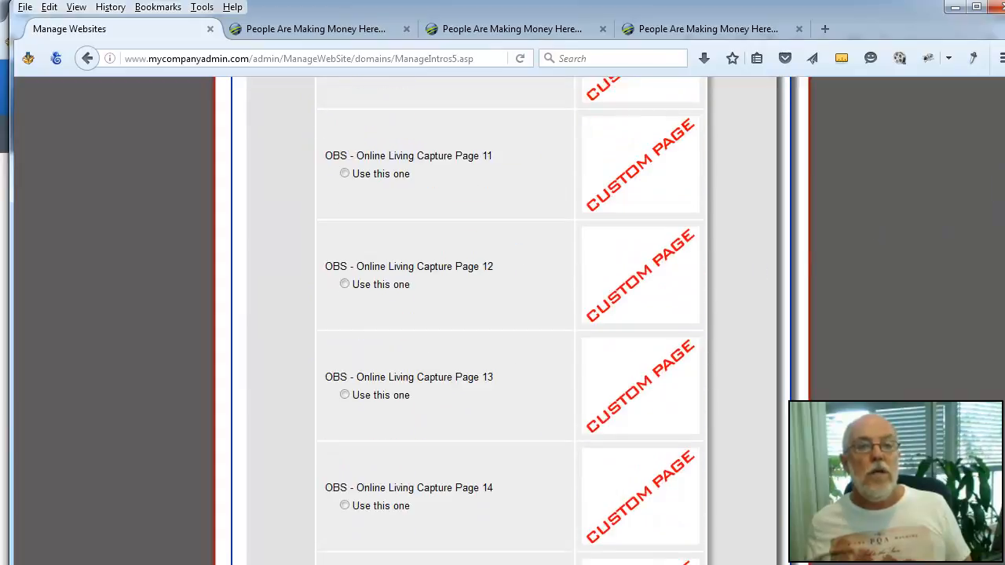
scroll(511, 322, "down", 12)
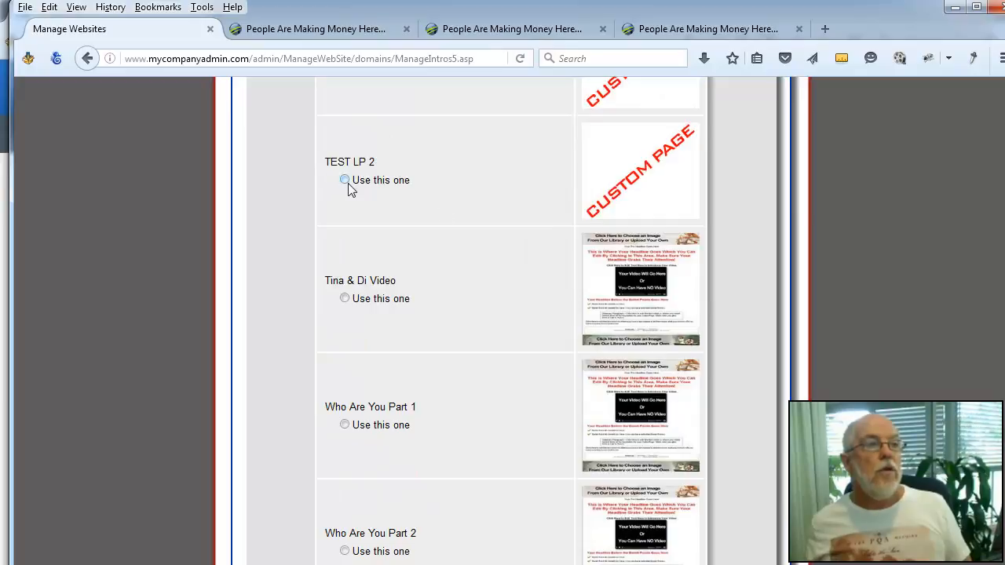
left_click(345, 180)
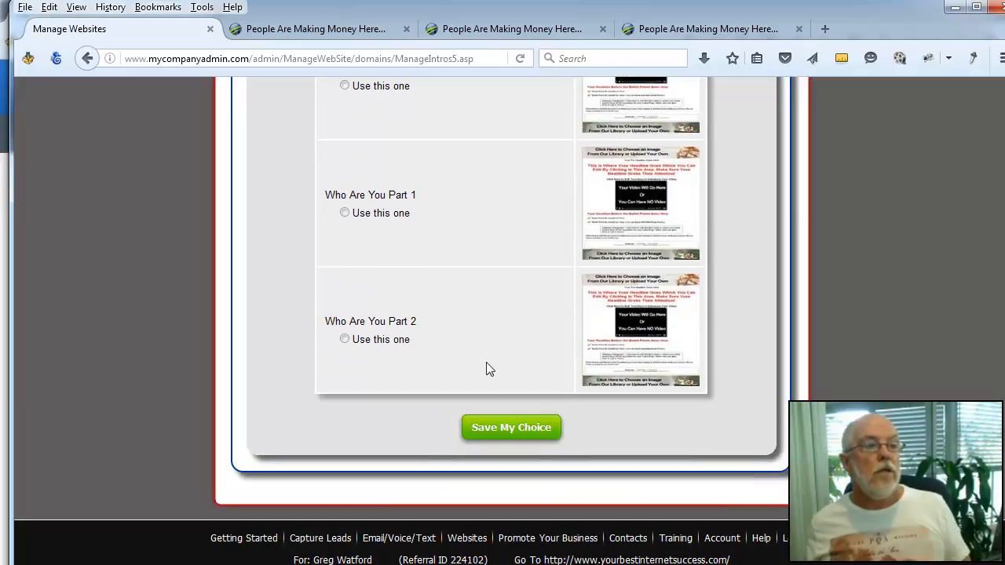
left_click(508, 432)
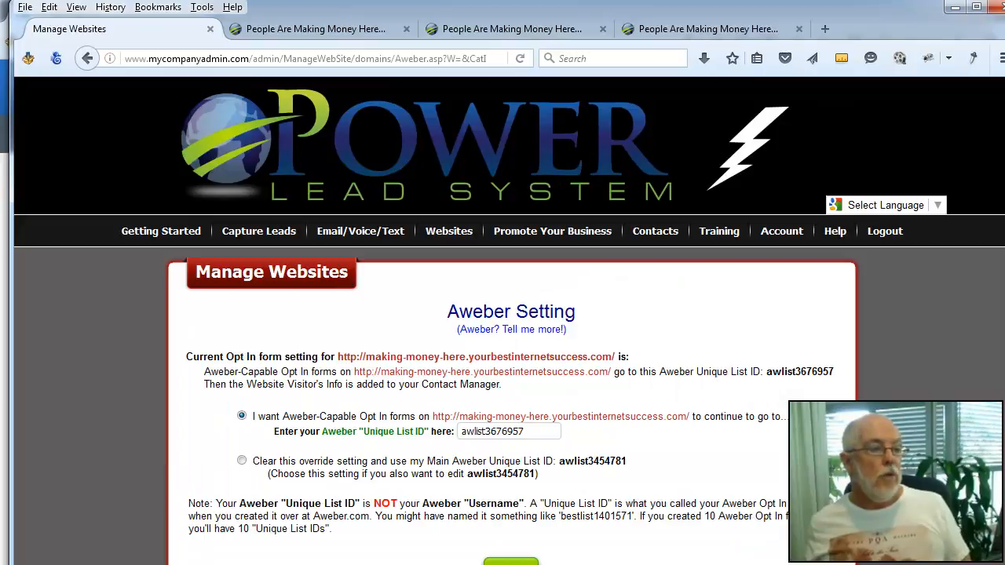
Check the Unique List ID of TEST LIST in AWeber, then submit the sub-domain's existing Aweber override in Power Lead System.
key("alt+Tab")
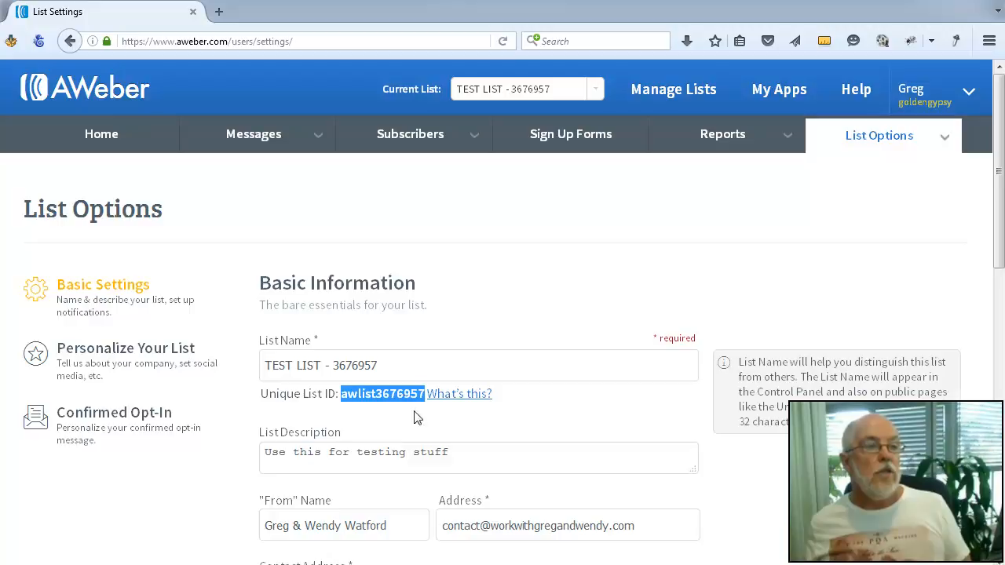
key("alt+Tab")
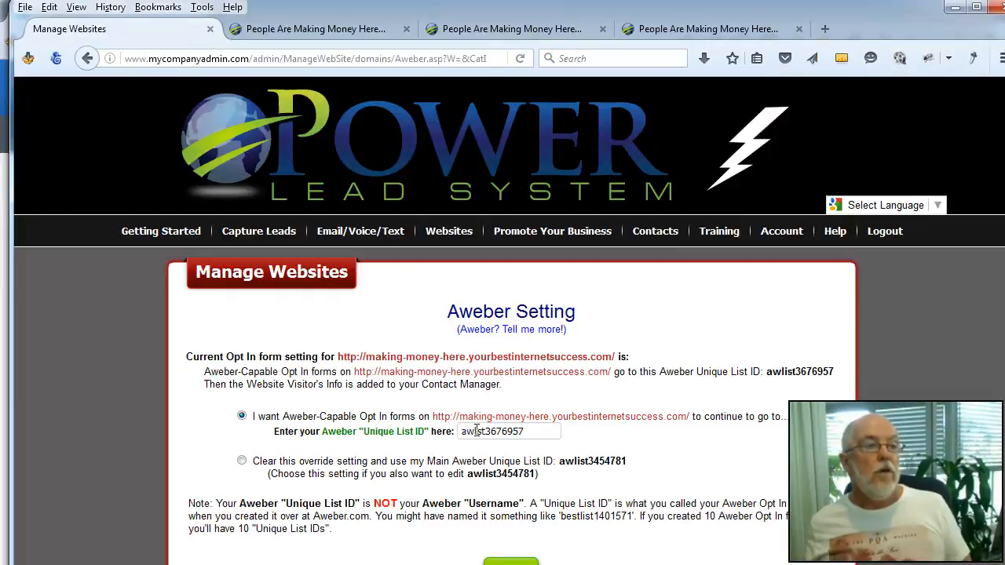
left_click(510, 561)
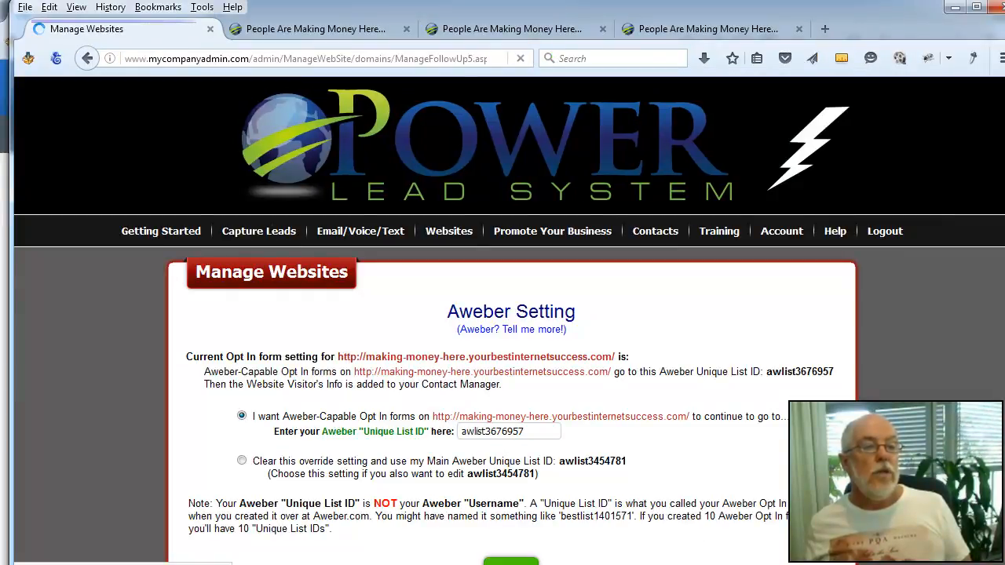
Finish the TEST LP 2 setup with the preset Follow Up Page and no autoresponder campaign.
left_click(512, 475)
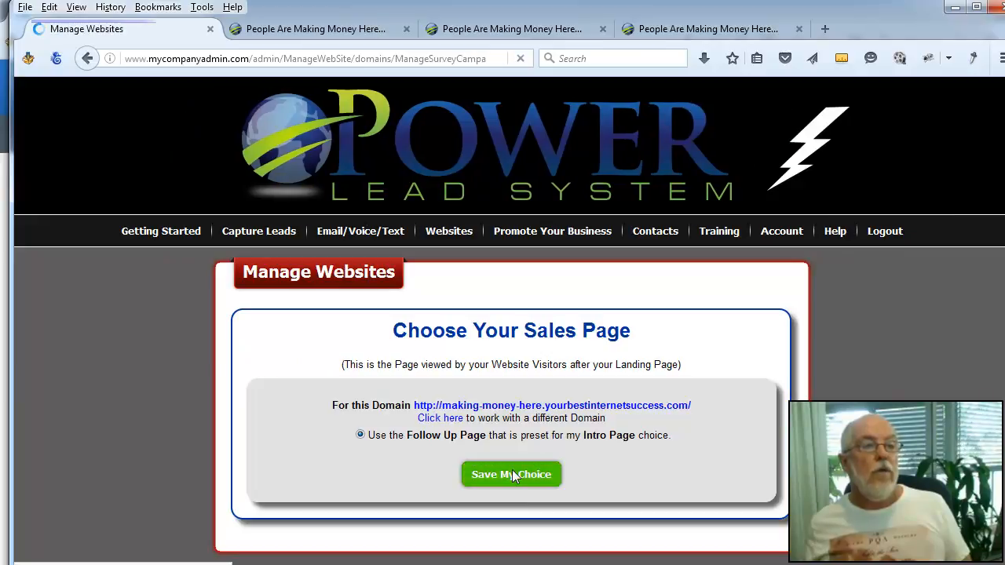
scroll(541, 477, "down", 2)
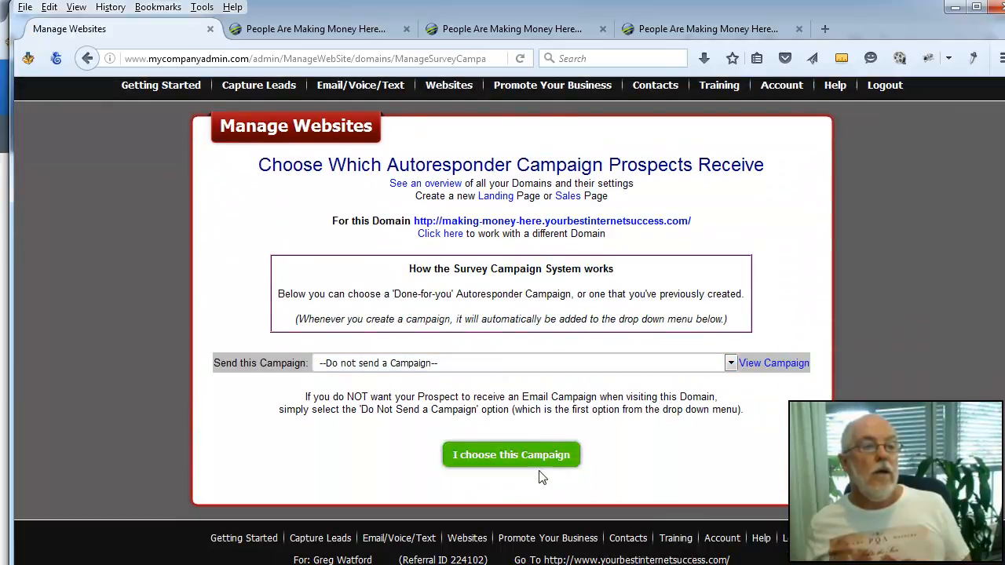
left_click(527, 454)
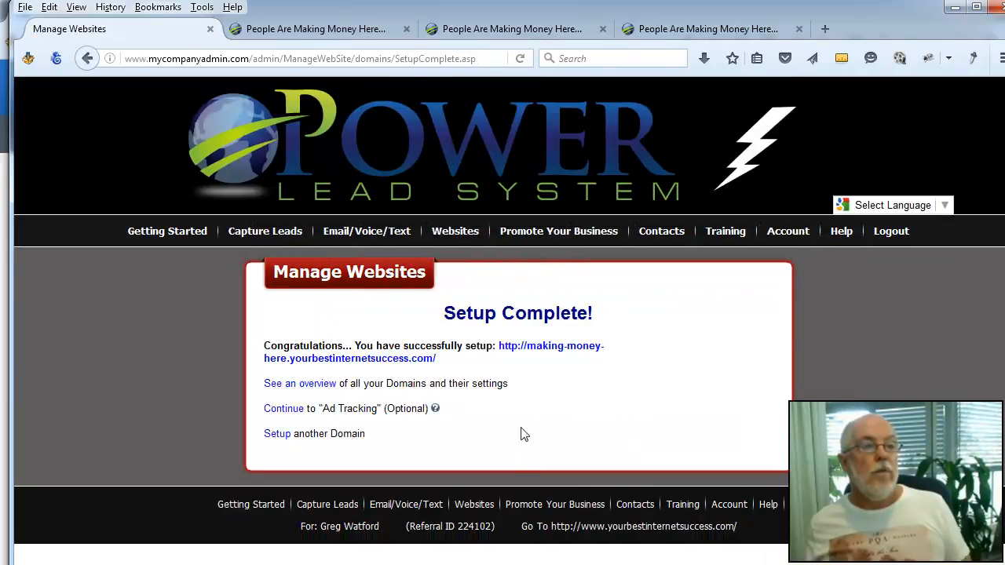
Reload the live making-money-here page in its browser tab to check the newly assigned landing page.
left_click(724, 29)
left_click(521, 60)
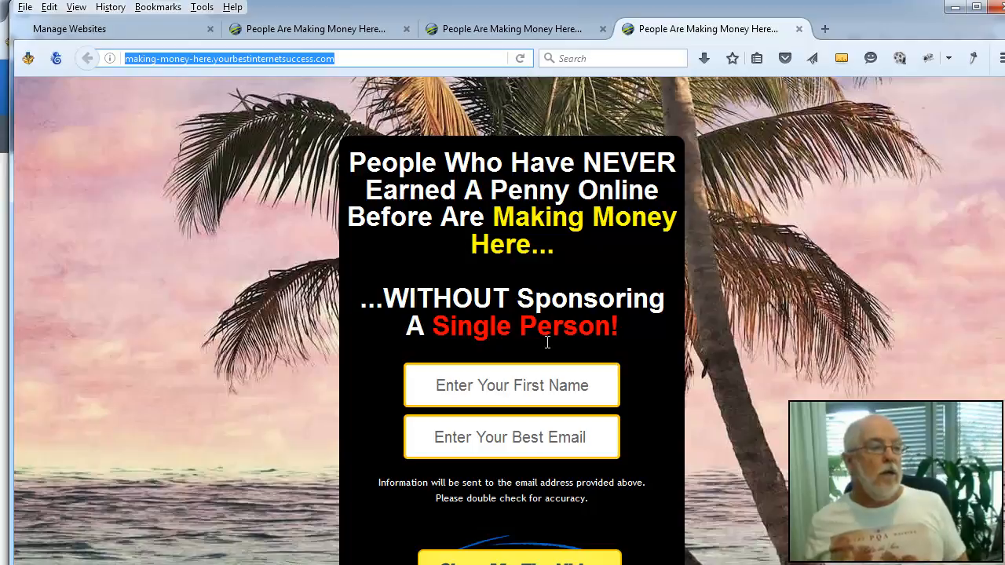
Switch to the online stopwatch page and stop the running timer.
key("alt+Tab")
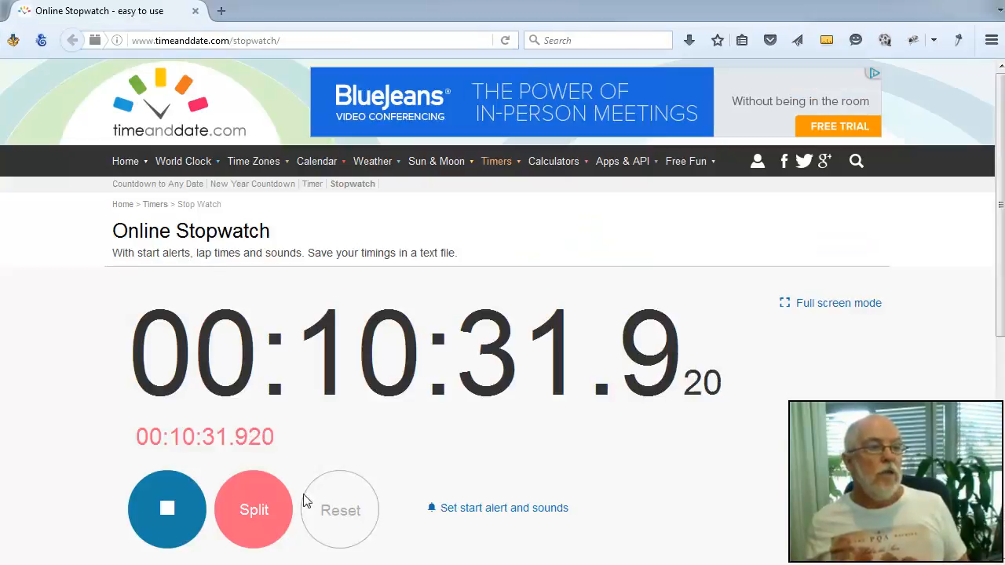
left_click(184, 522)
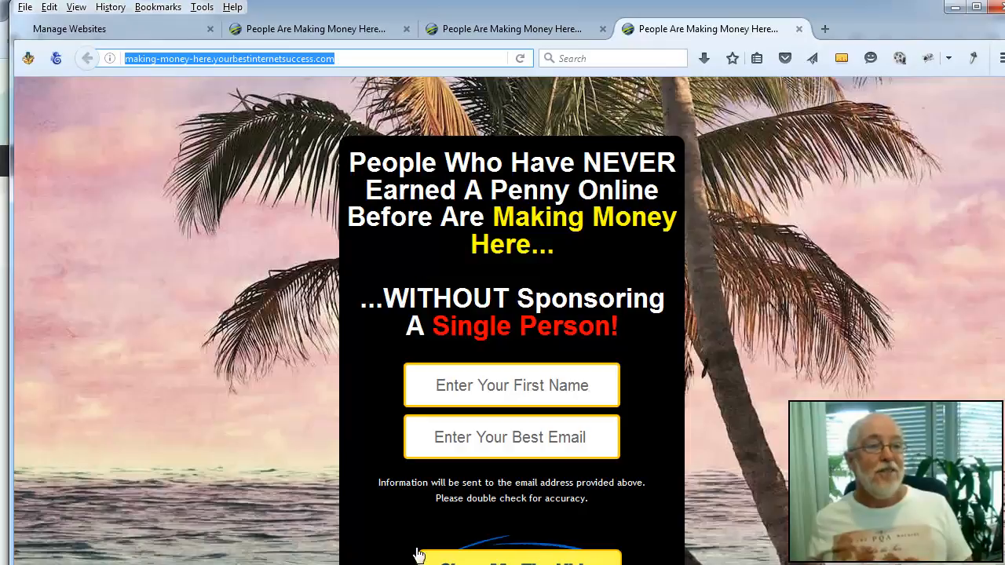
Examine the live making-money-here landing page, including its web address, opt-in fields and Show Me The Video button.
scroll(746, 411, "down", 3)
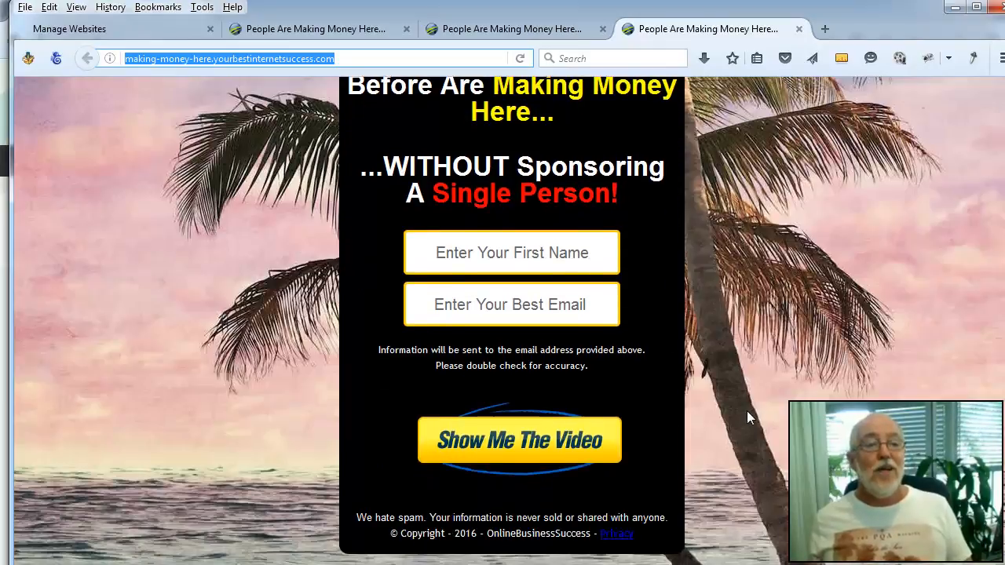
scroll(747, 411, "up", 3)
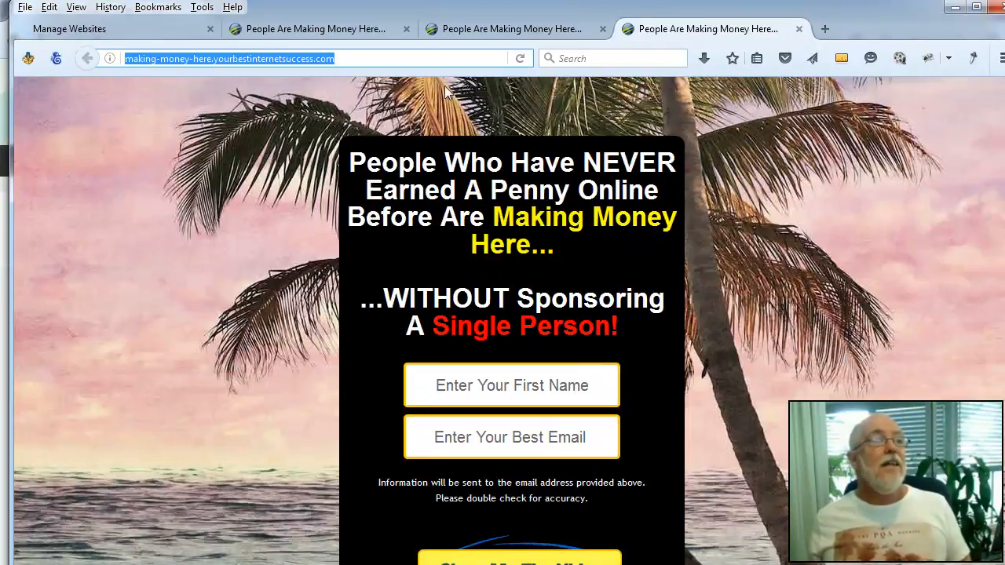
left_click(338, 59)
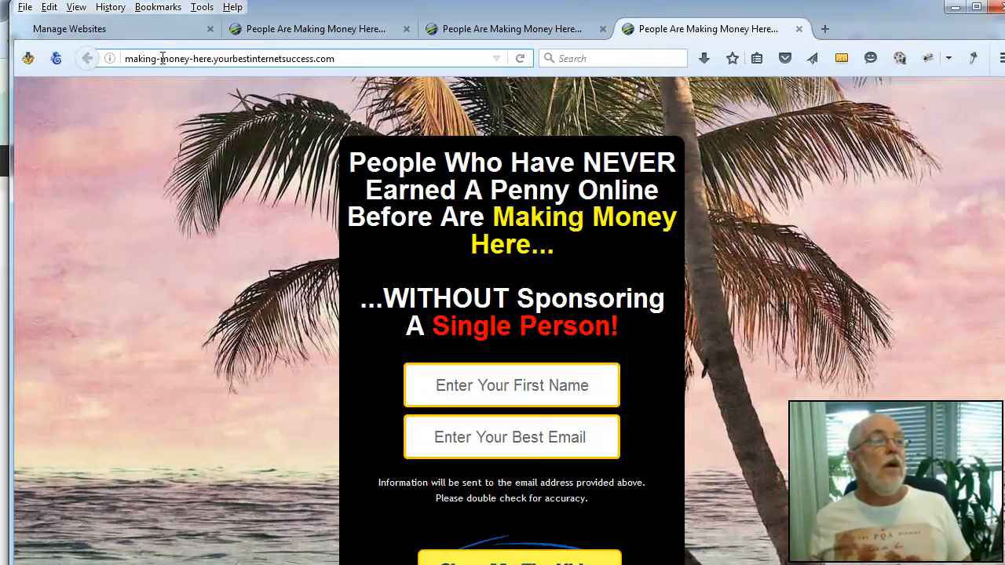
left_click_drag(125, 58, 357, 61)
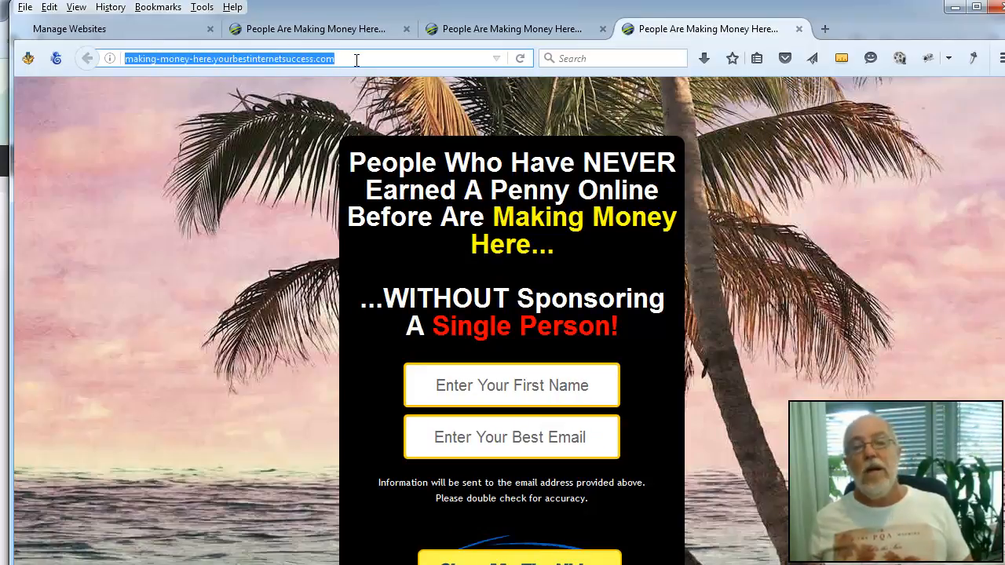
scroll(702, 400, "down", 3)
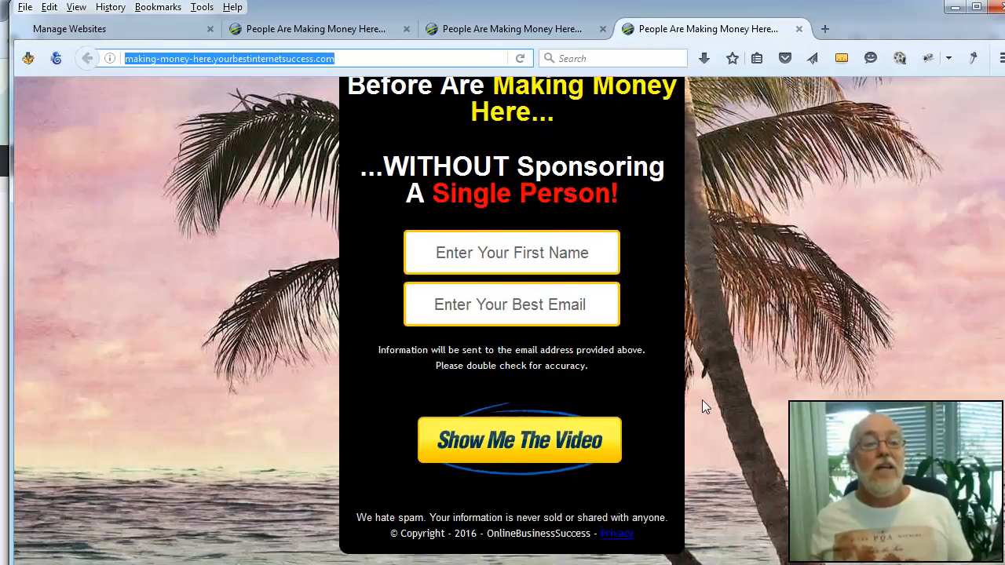
scroll(702, 400, "up", 3)
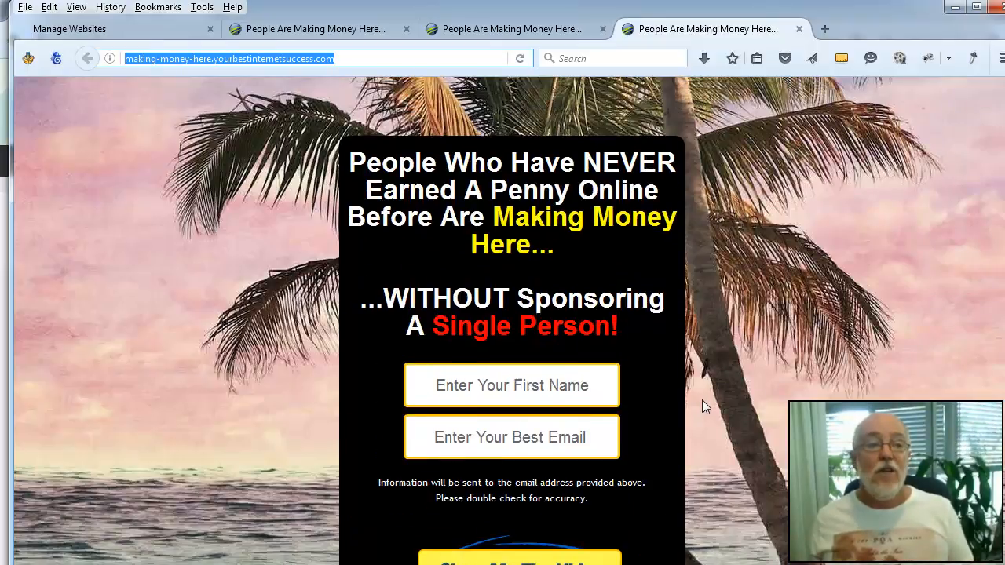
Fill in the landing page's opt-in form with first name TEST and a test email address, and submit it with Show Me The Video.
left_click(485, 388)
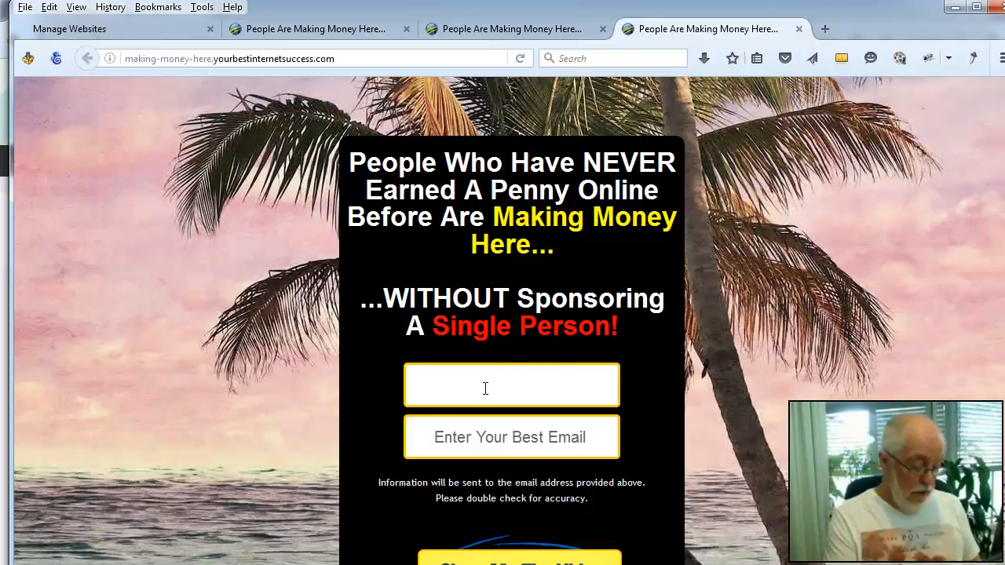
type("TEST")
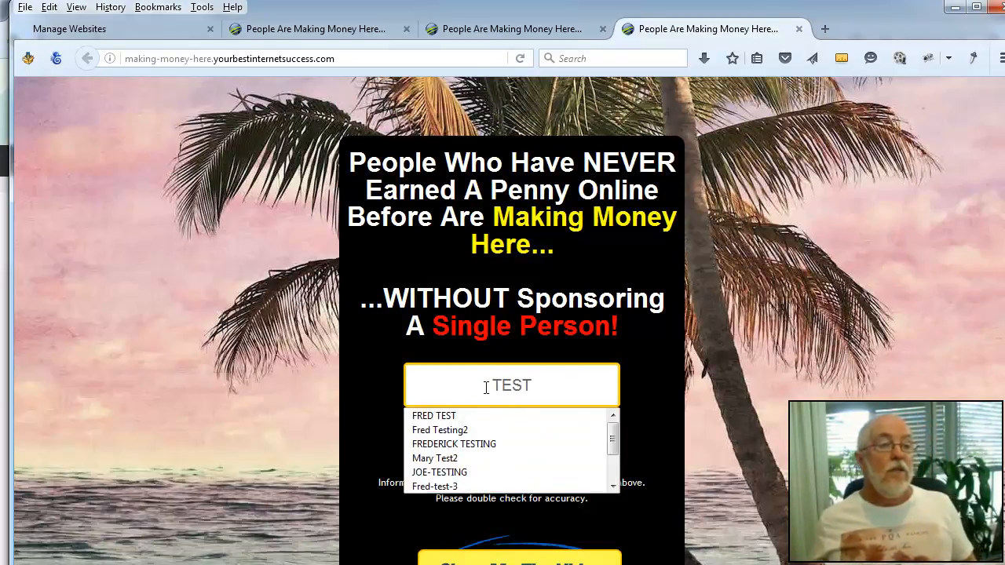
left_click(658, 484)
left_click(557, 435)
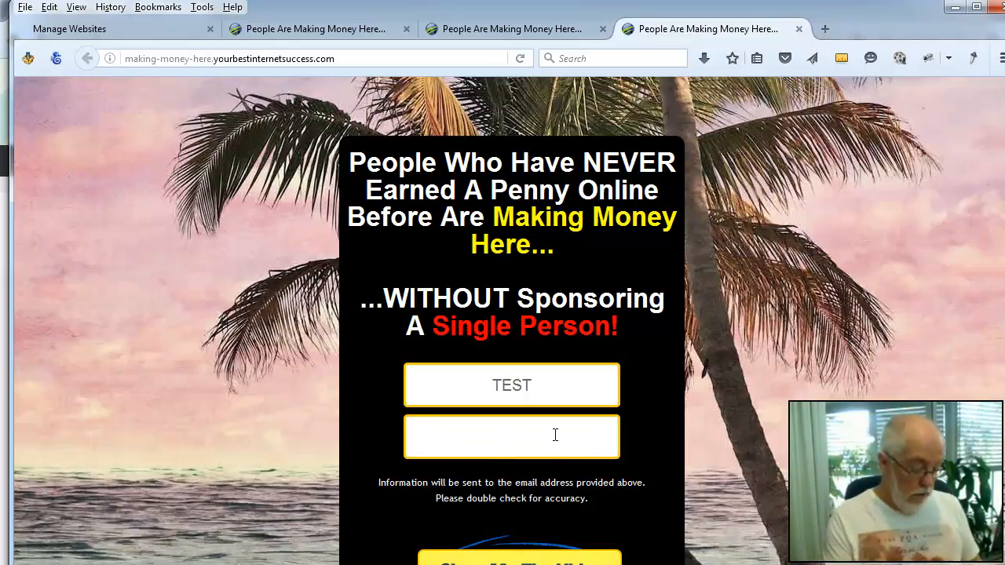
type("TESTI")
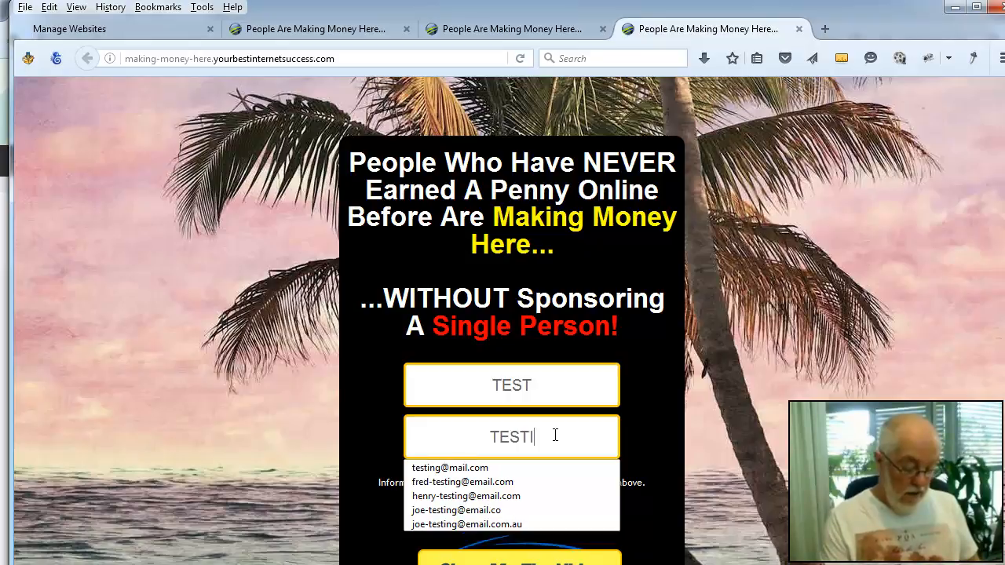
type("NG@")
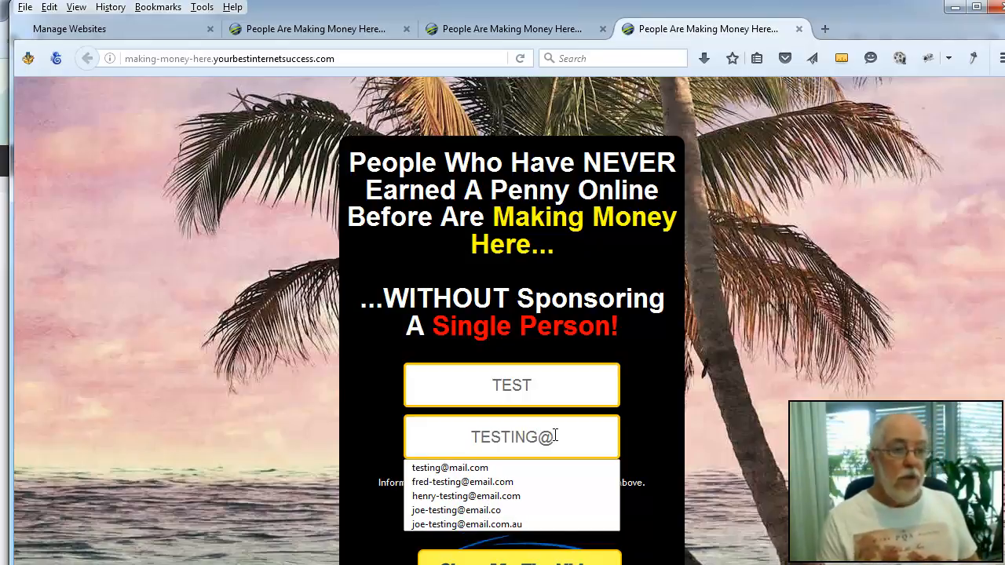
type("EMAIL.COM")
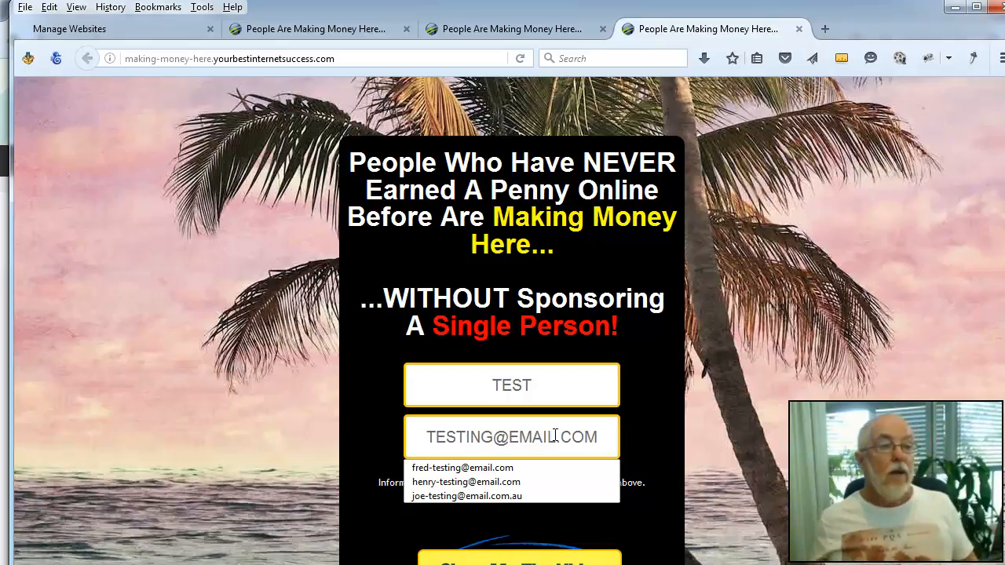
left_click(652, 526)
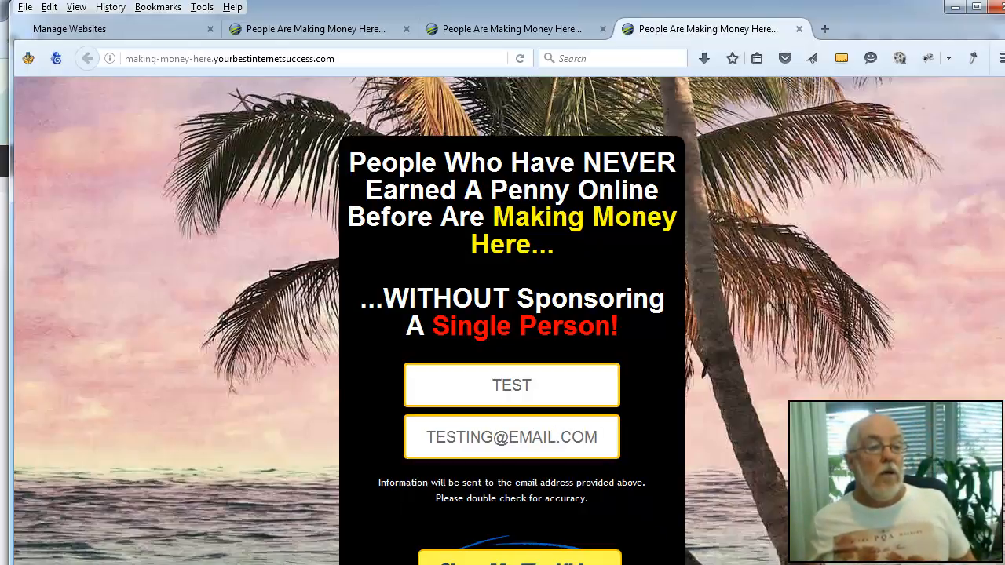
scroll(555, 554, "down", 3)
left_click(539, 494)
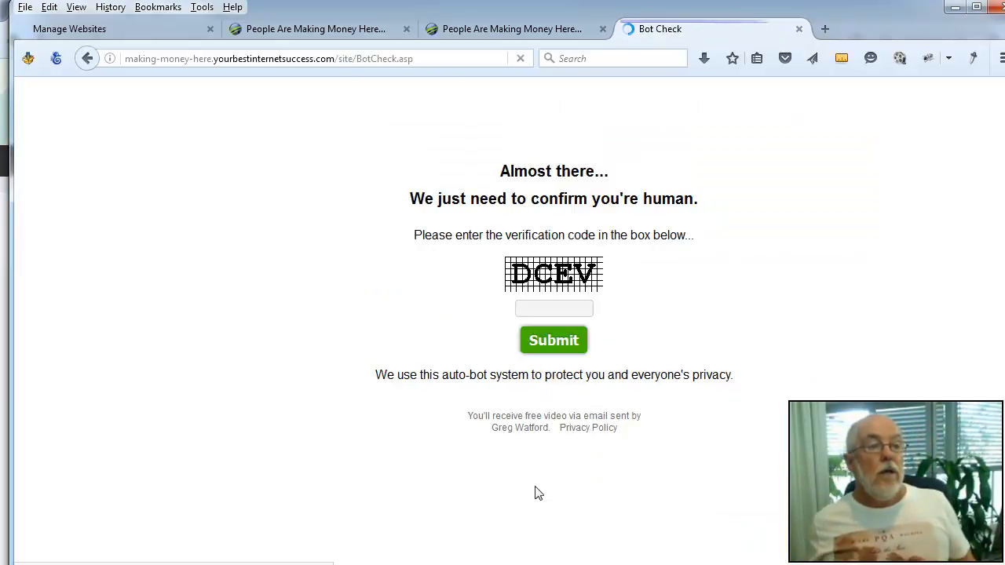
Enter the displayed verification code on the Bot Check page and submit it.
left_click(547, 310)
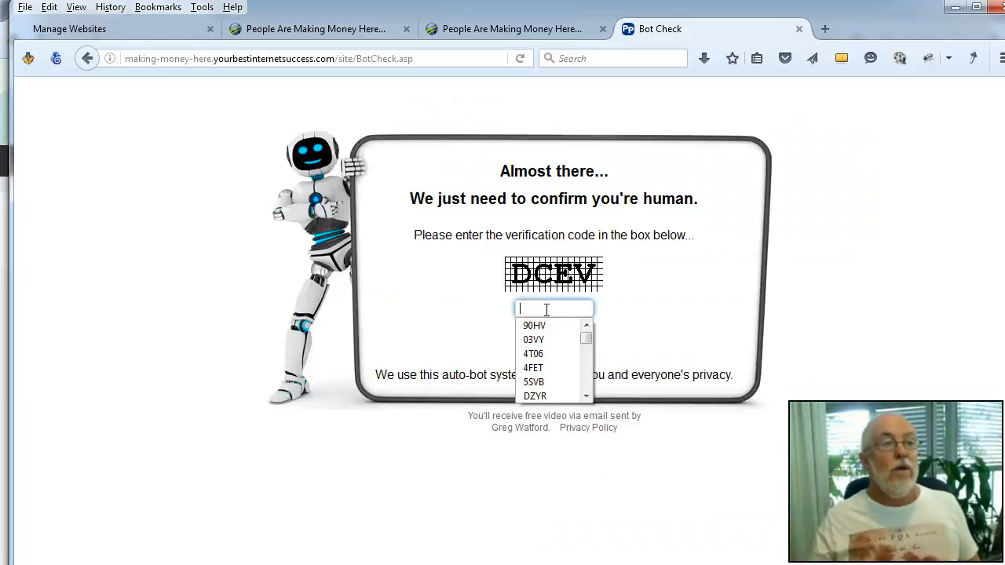
type("DC")
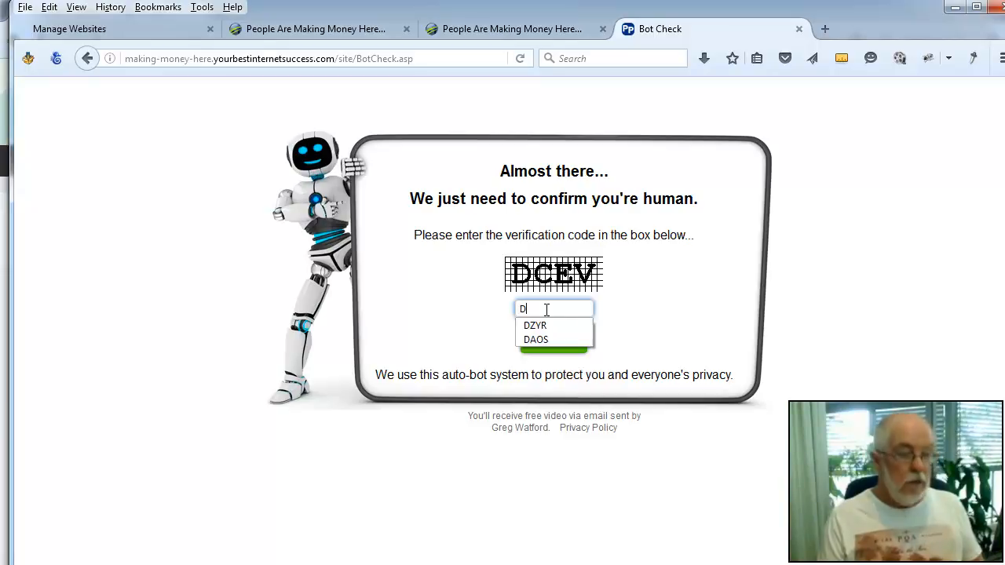
type("EV")
key("Return")
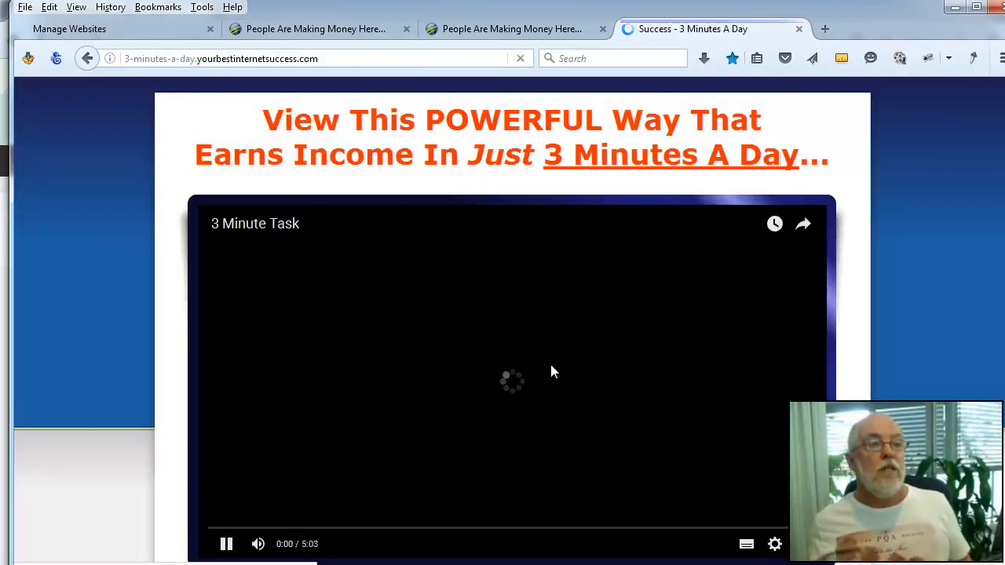
Pause the 3 Minute Task video and look over the 3-minutes-a-day follow-up page.
left_click(539, 395)
scroll(617, 415, "down", 6)
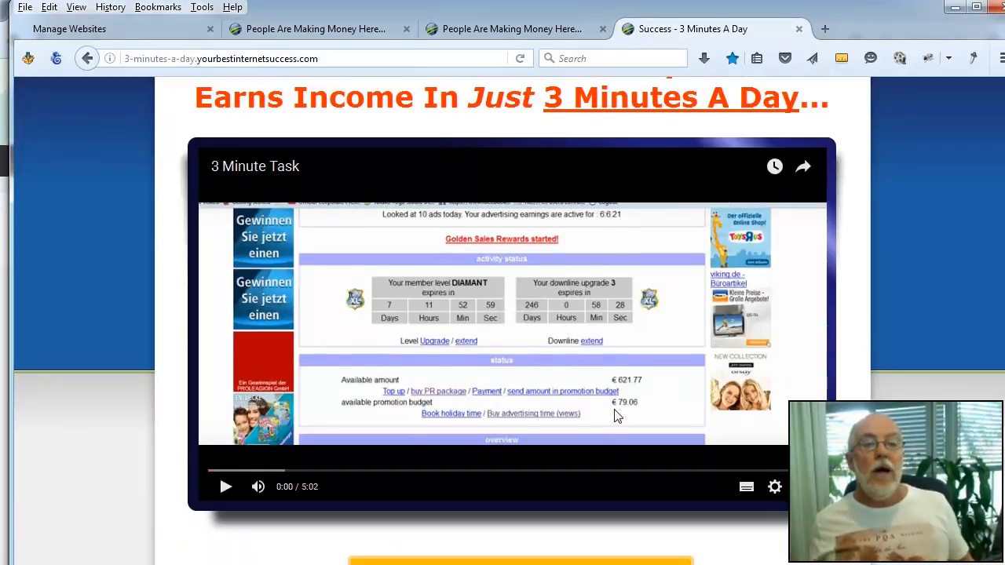
scroll(618, 415, "up", 6)
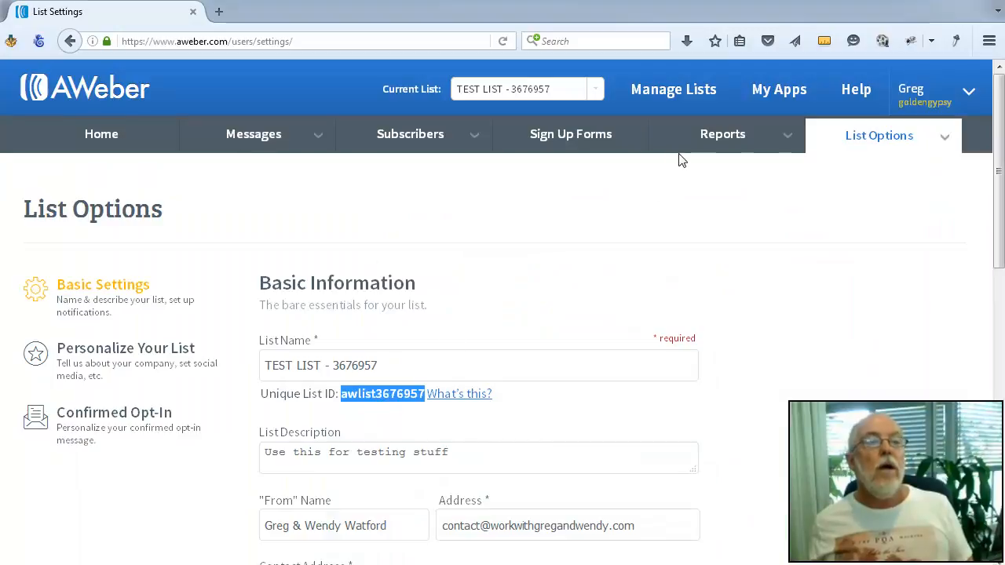
Open the subscribers of TEST LIST in AWeber to check the test sign-up.
left_click(405, 139)
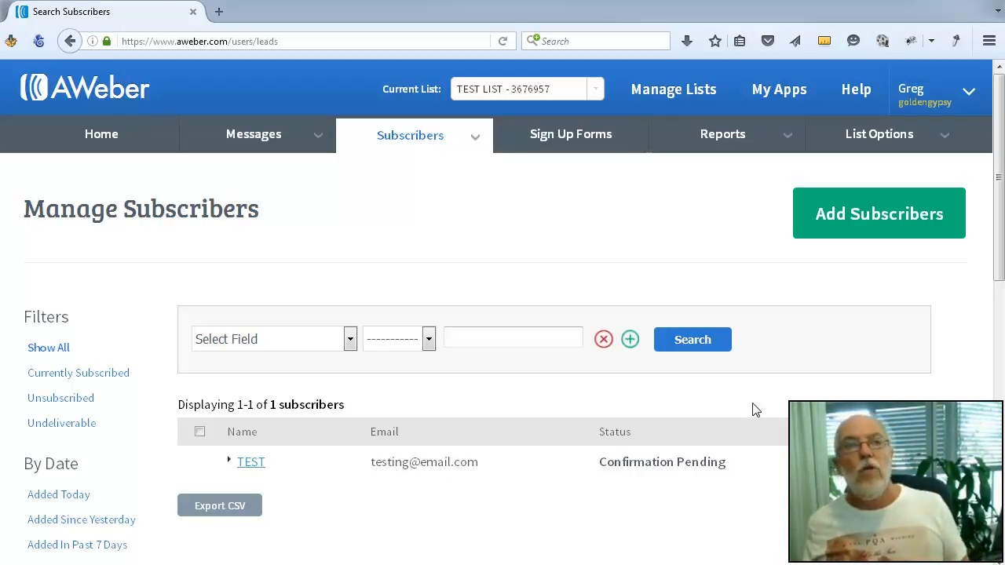
mouse_move(872, 142)
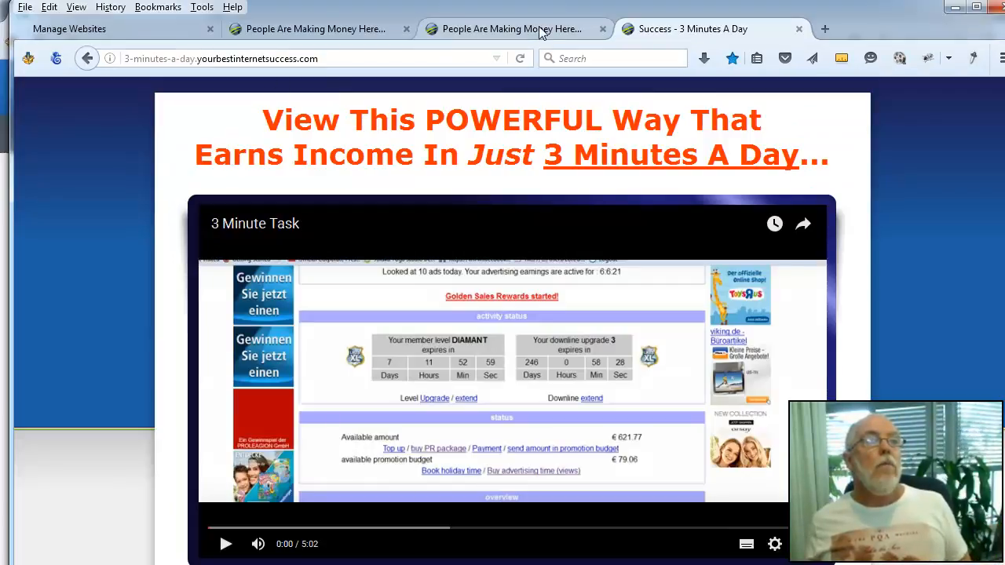
Return from the 3-minutes-a-day follow-up page to the making-money-here landing page in the same browser tab.
left_click(88, 59)
left_click(89, 59)
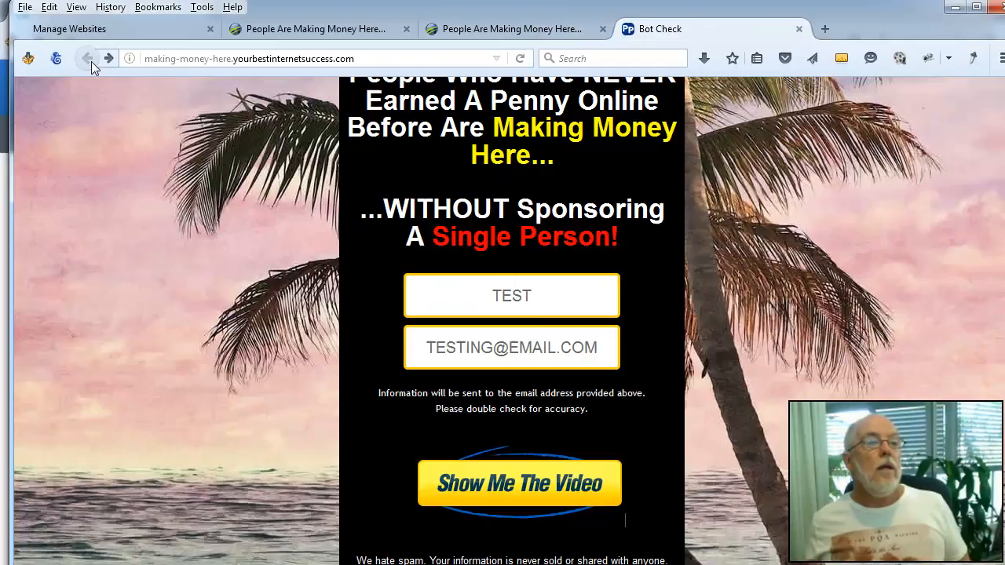